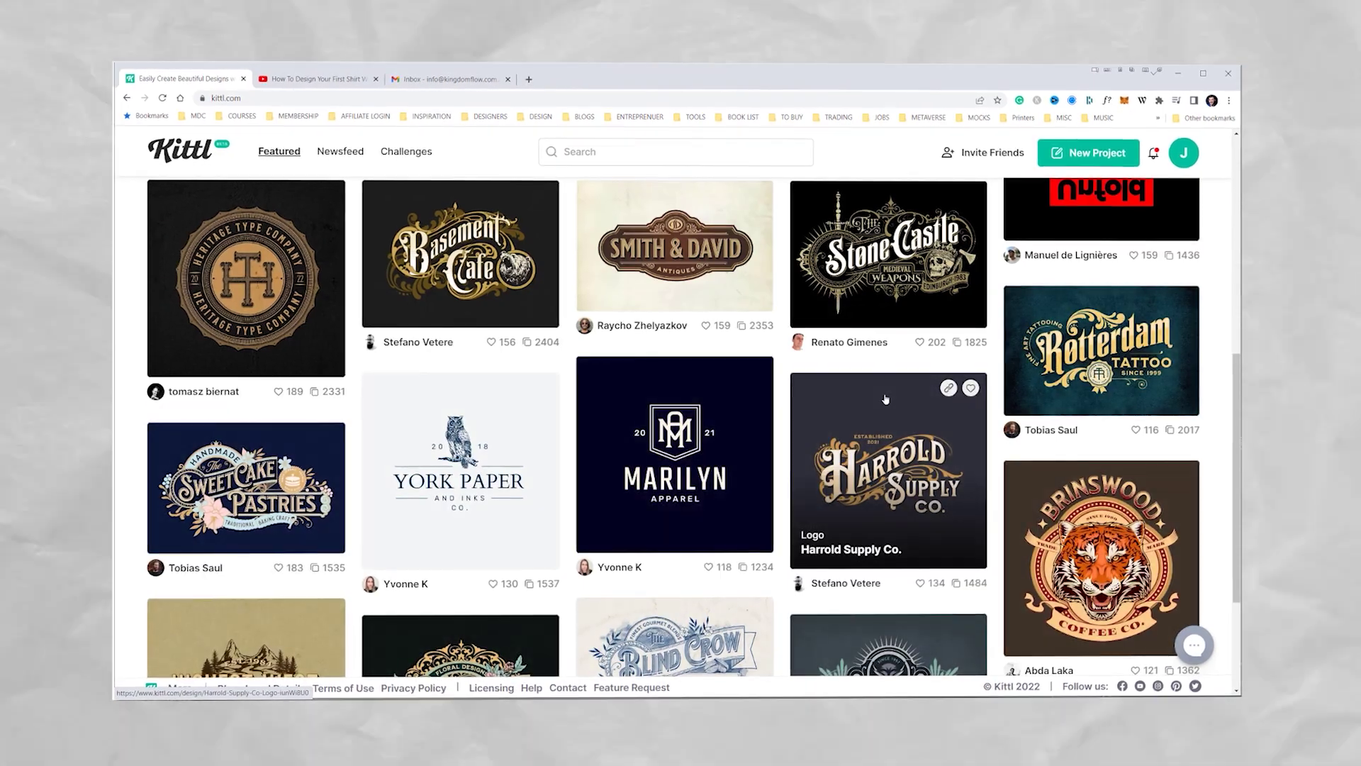
Browse the featured designs and filter the gallery to show only logos
scroll(884, 399, "down", 8)
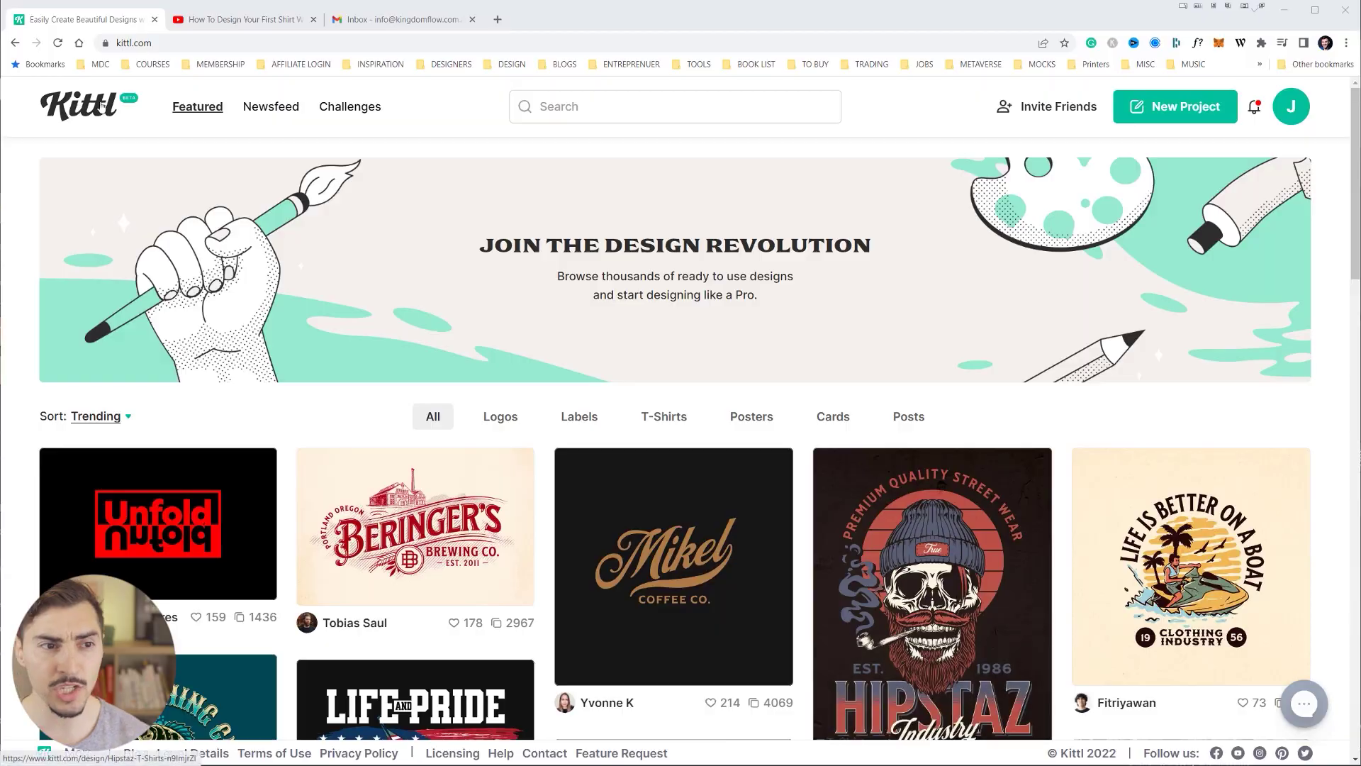
scroll(672, 282, "down", 2)
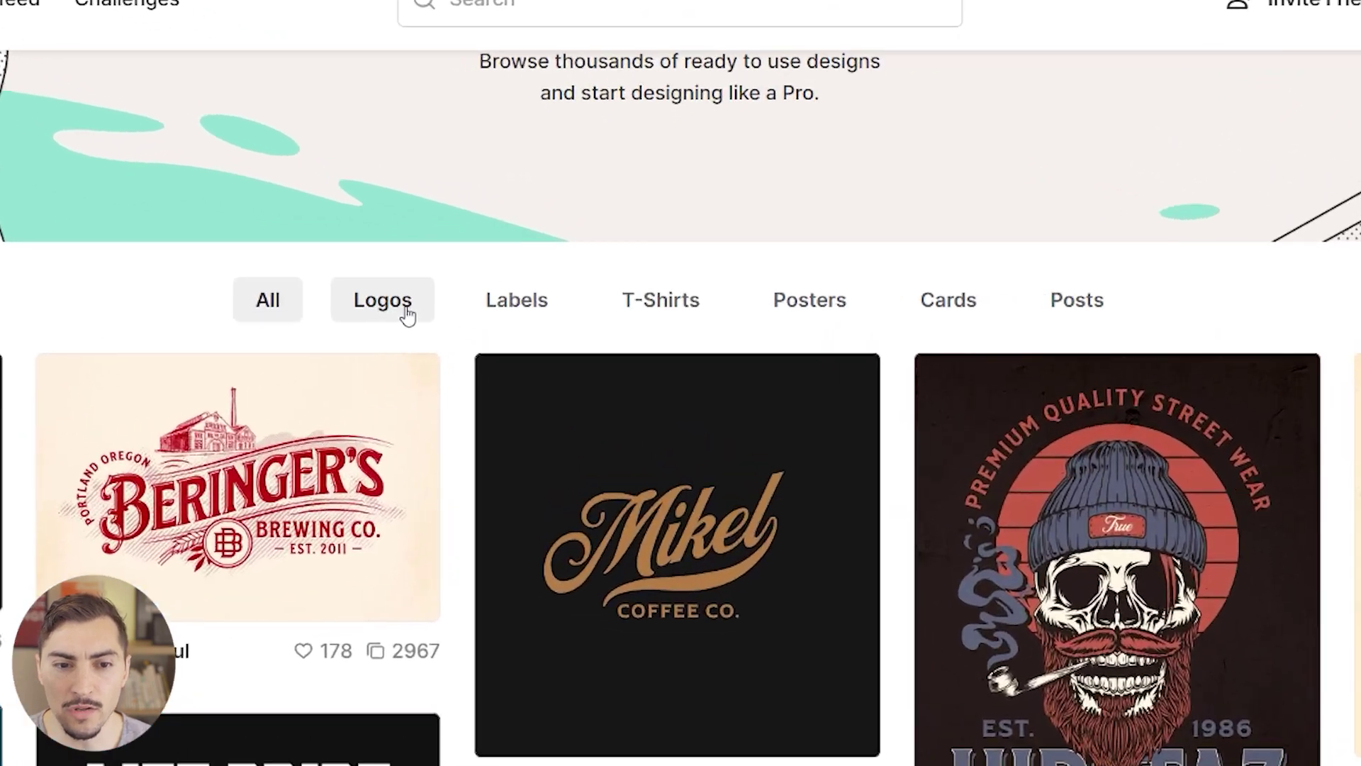
left_click(500, 284)
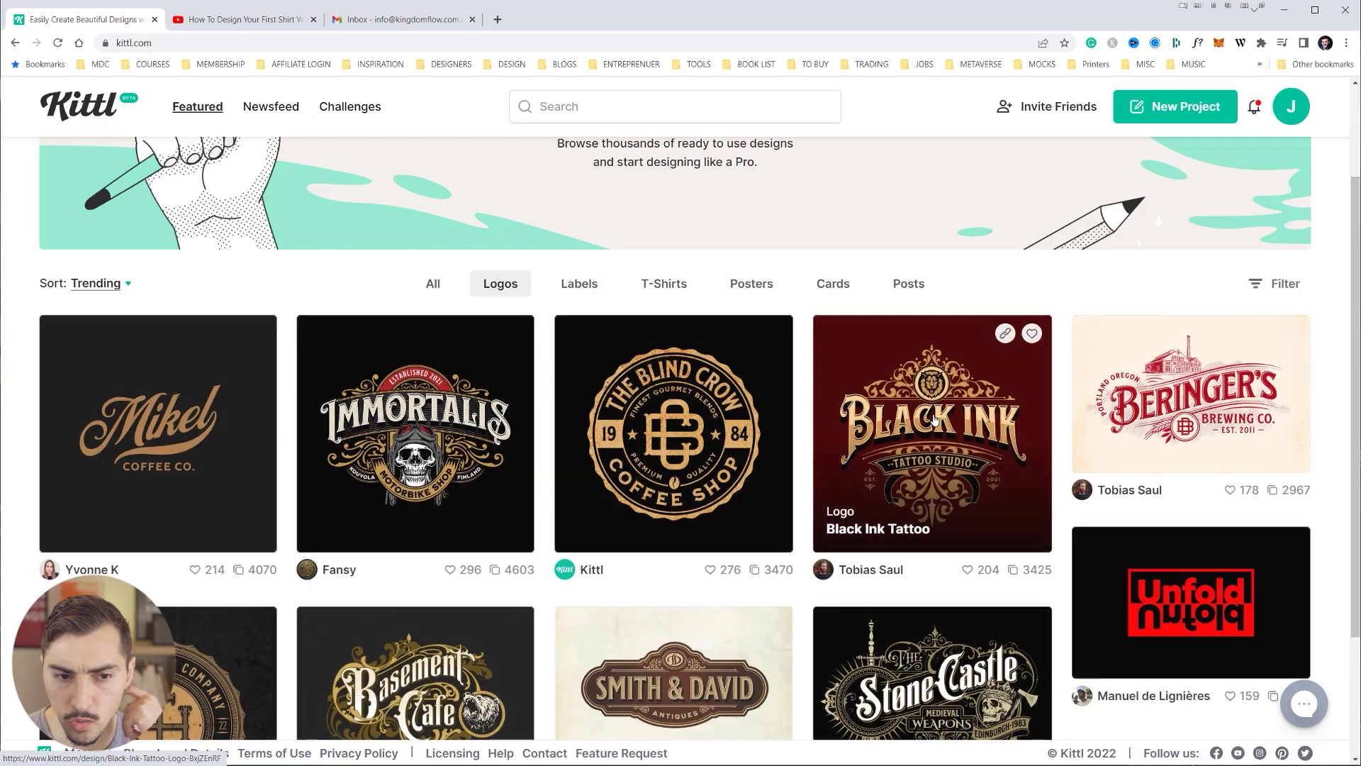
Find the Stranger Lands Barbershop logo among the templates and start a project from that design
scroll(934, 420, "down", 1)
scroll(934, 420, "down", 5)
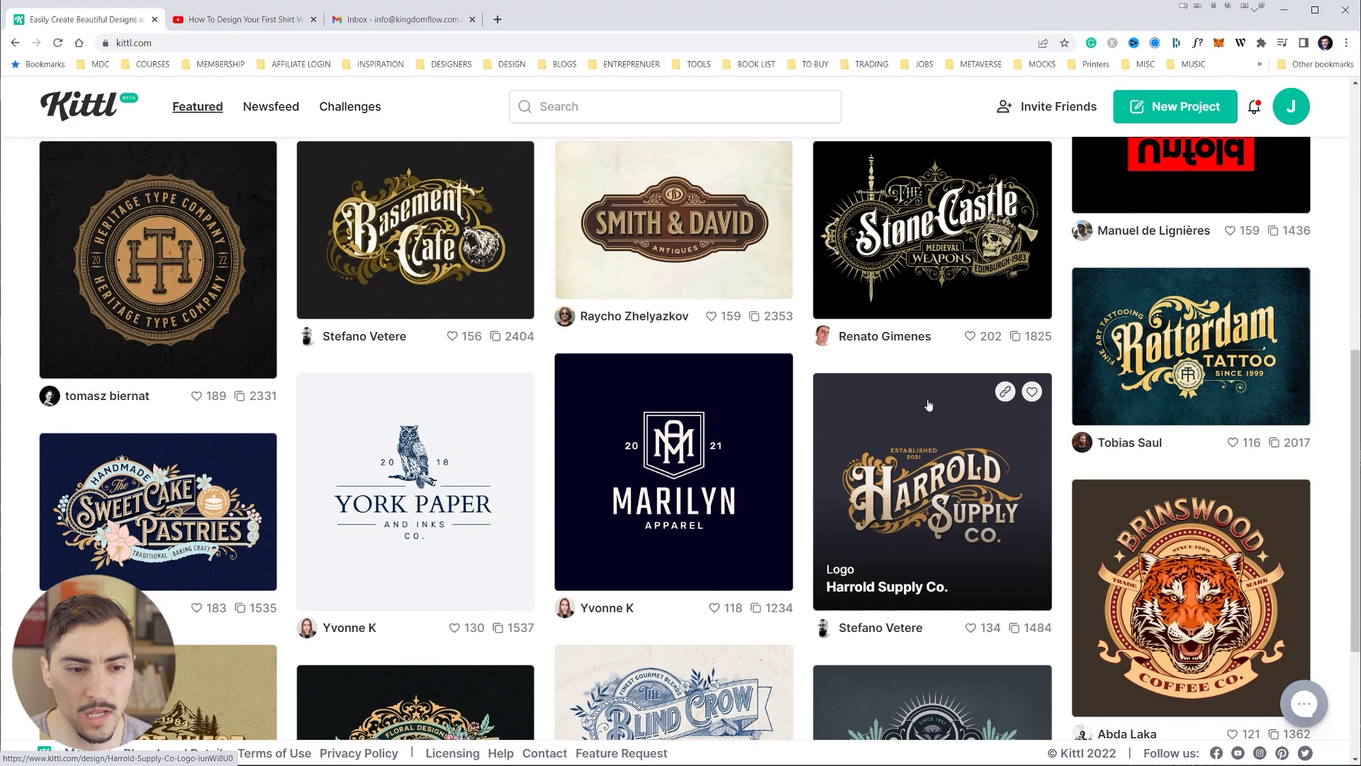
scroll(978, 414, "down", 3)
scroll(978, 414, "down", 4)
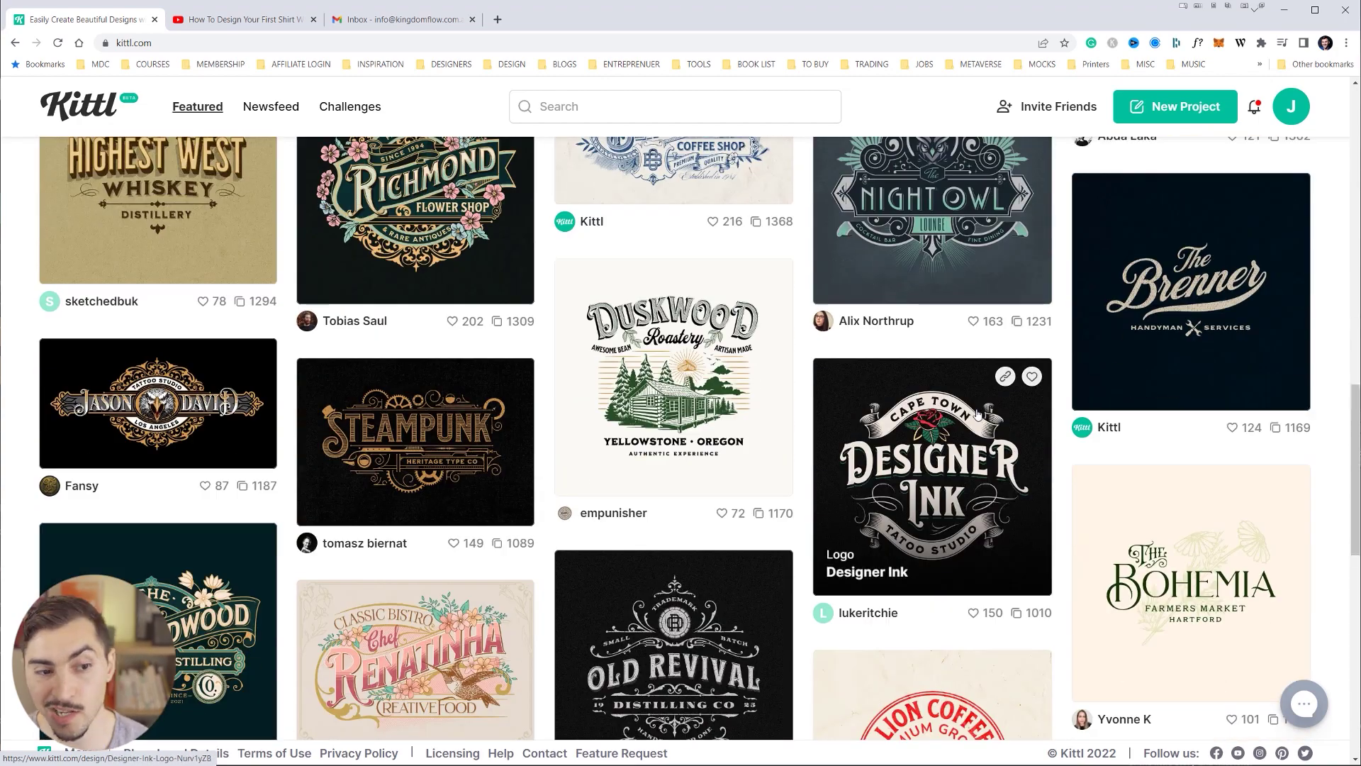
scroll(943, 396, "down", 5)
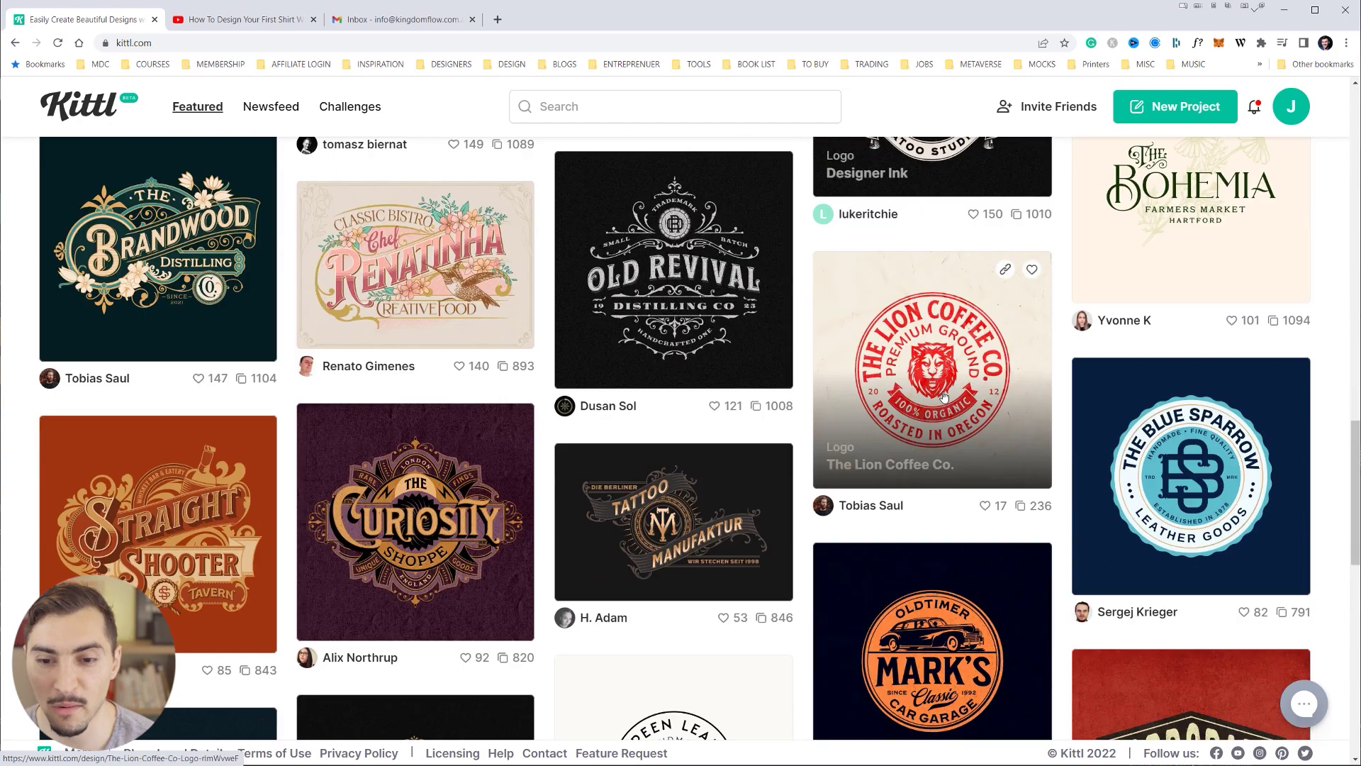
scroll(943, 395, "down", 4)
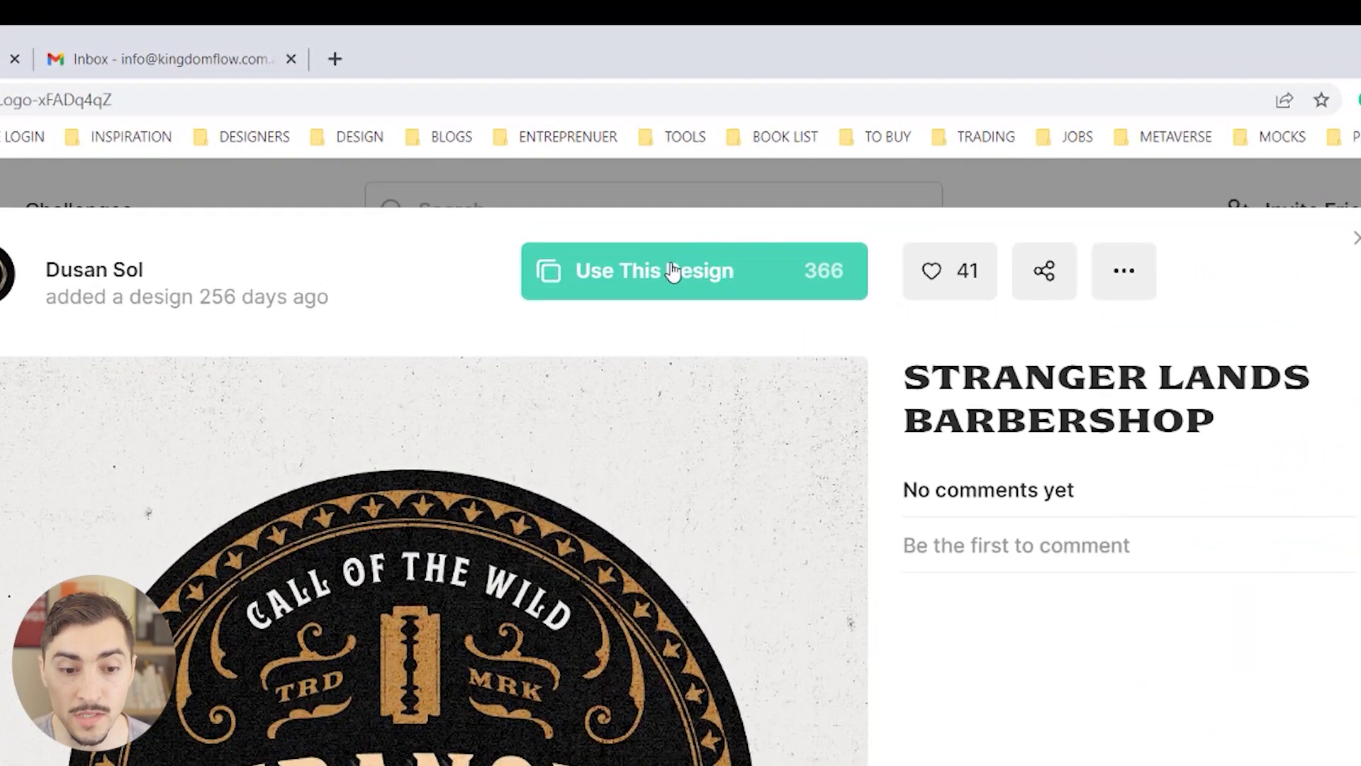
left_click(672, 272)
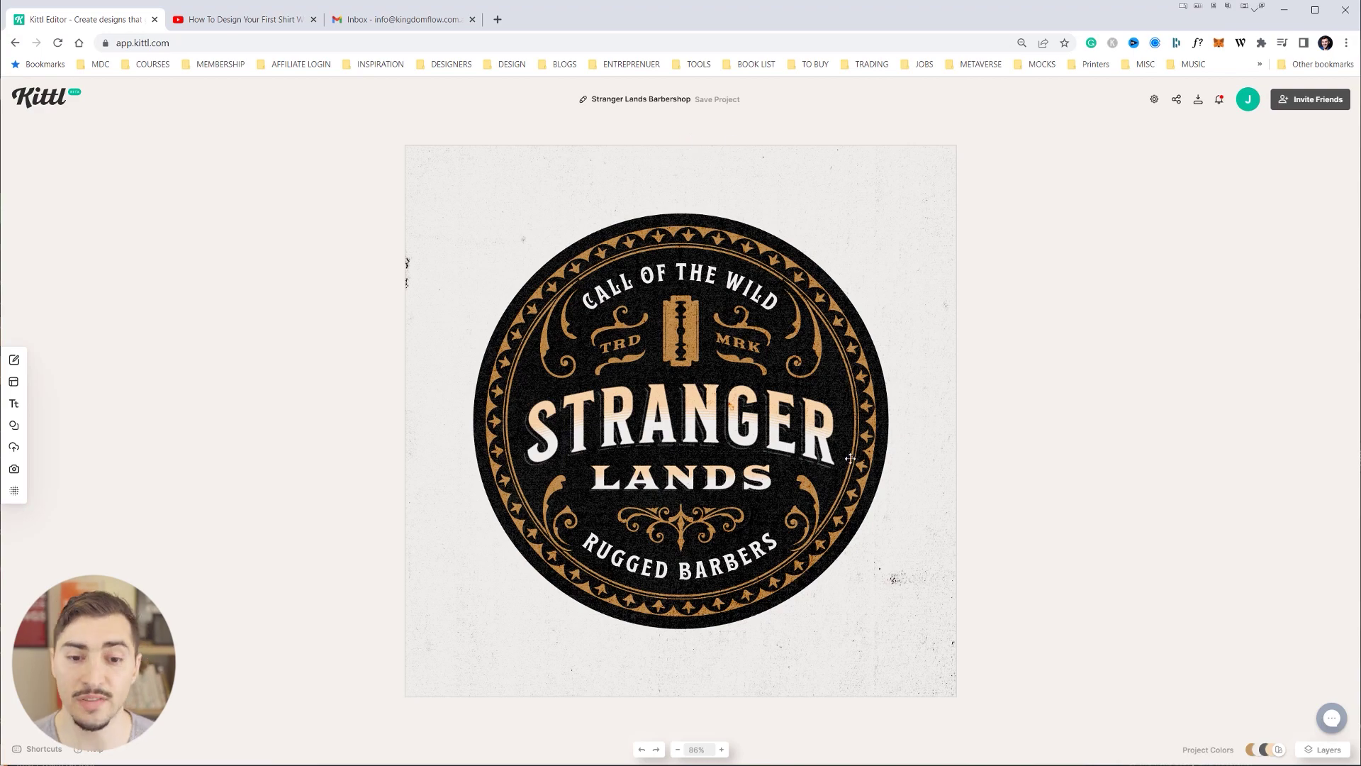
Change the canvas background to a dark burnt orange and lower its texture opacity to about 82
left_click(531, 165)
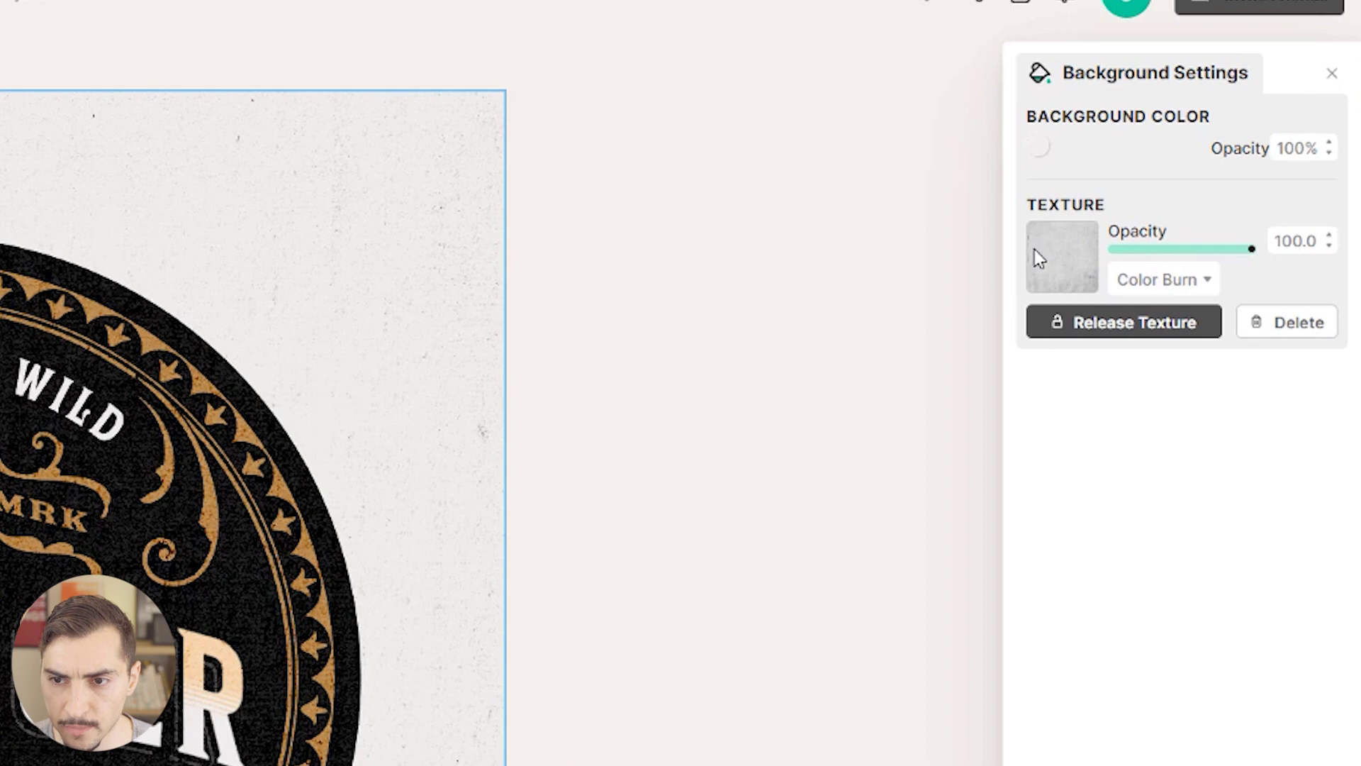
left_click(1073, 200)
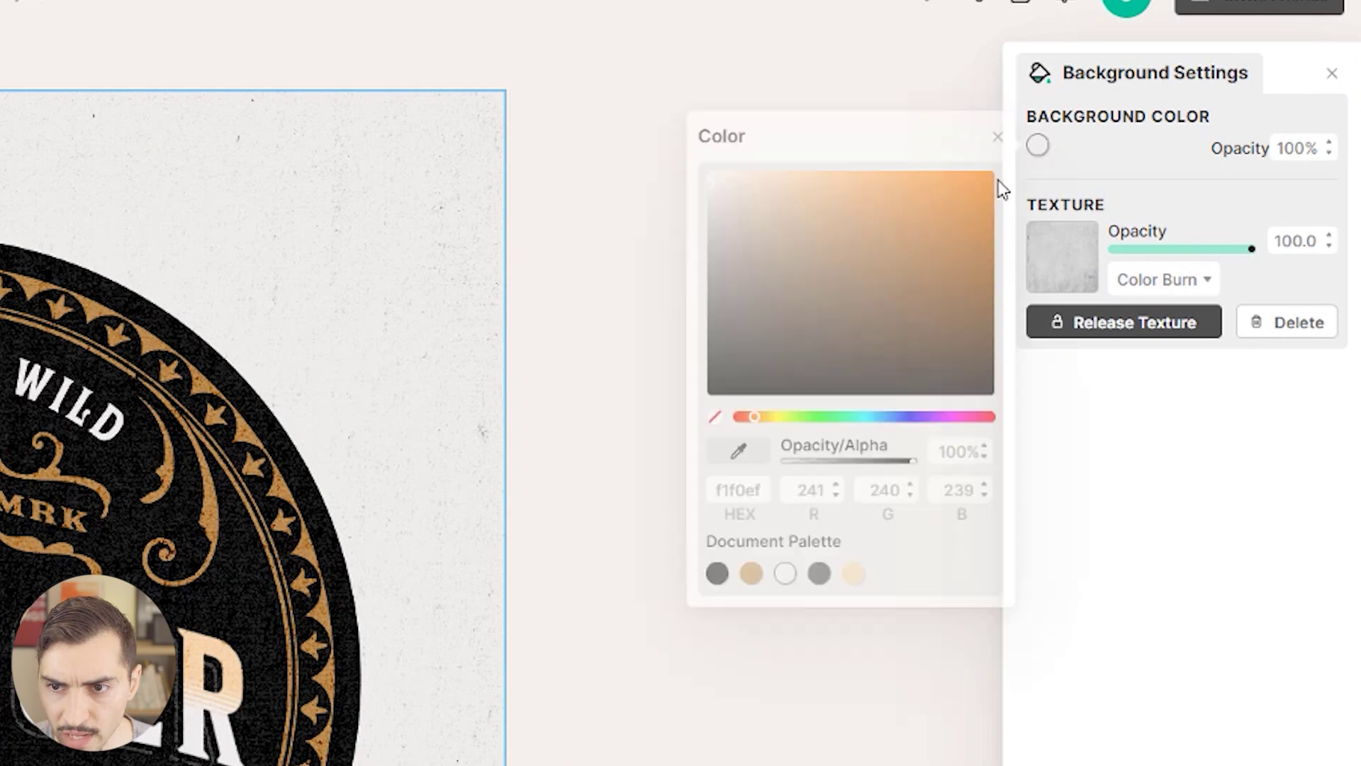
mouse_move(864, 213)
left_mouse_down()
mouse_move(986, 174)
mouse_move(972, 444)
mouse_move(798, 379)
mouse_move(998, 175)
left_mouse_up()
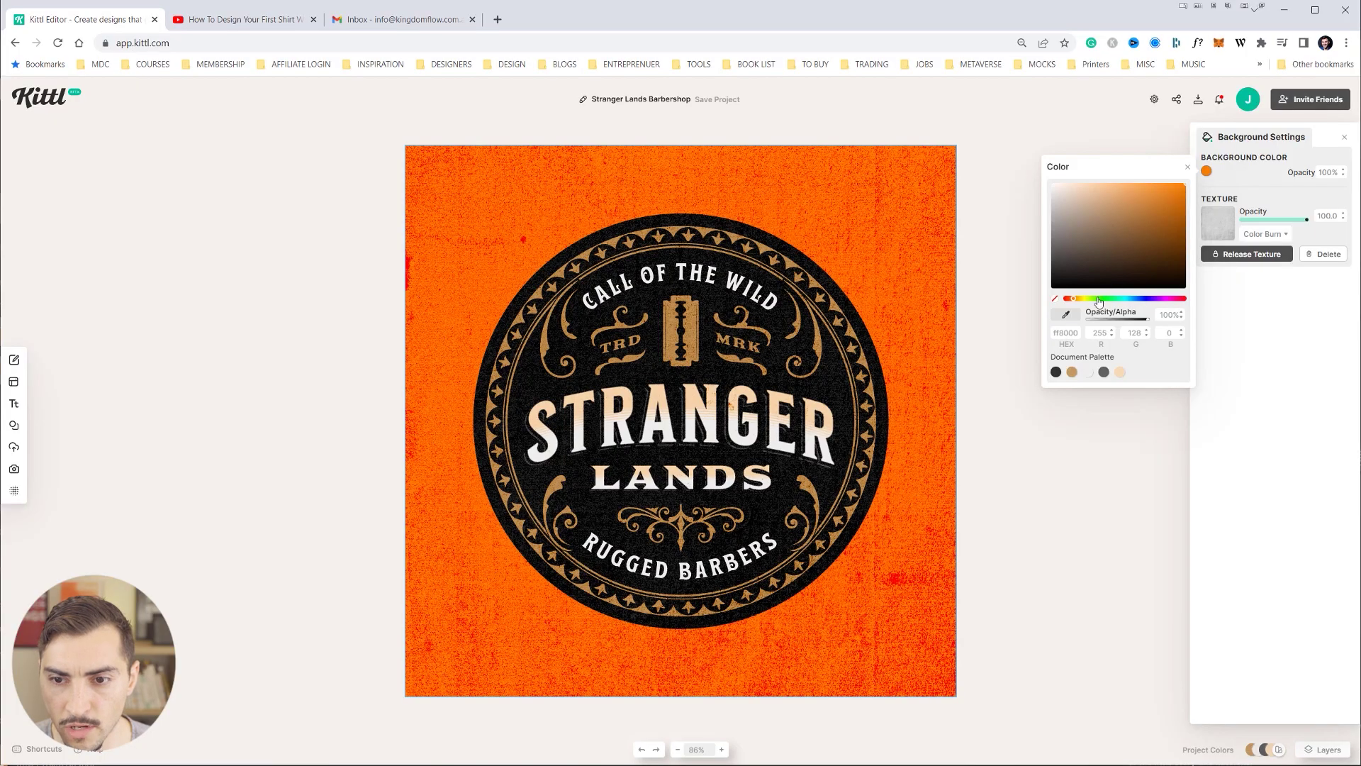
mouse_move(1099, 300)
left_mouse_down()
mouse_move(1156, 299)
mouse_move(1074, 305)
left_mouse_up()
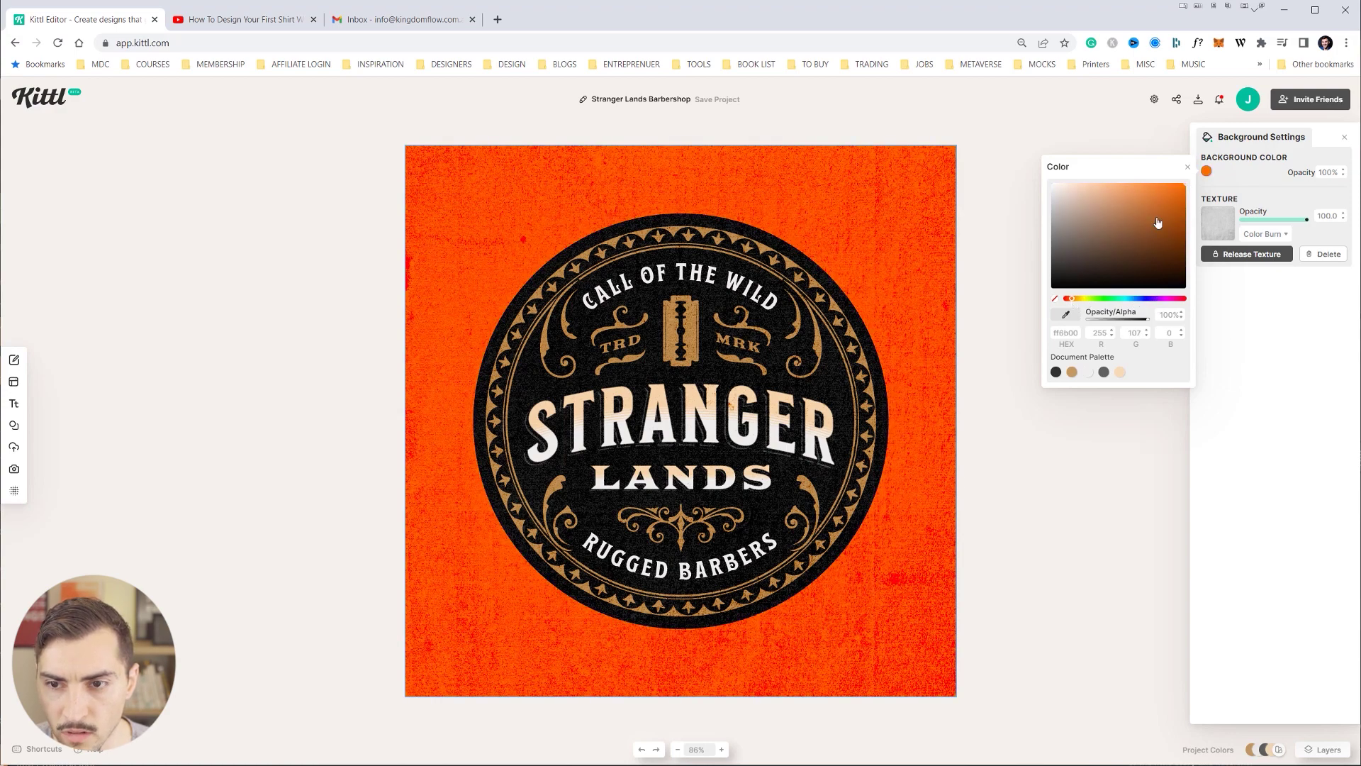
left_click_drag(1187, 175, 1272, 222)
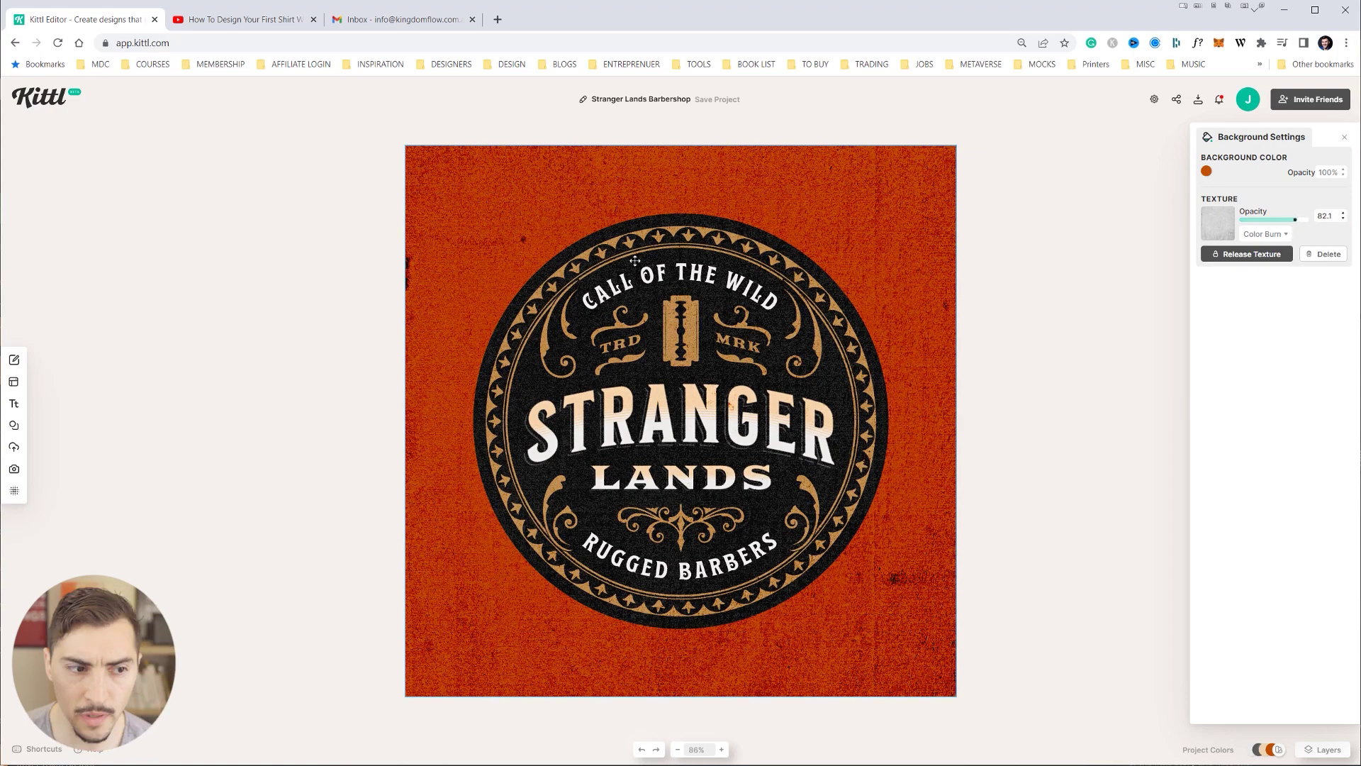
Try moving the "CALL OF THE WILD" text and the ornament group away from their places, undoing each move
left_click(644, 283)
left_click_drag(652, 278, 607, 168)
key("ctrl+z")
left_click_drag(741, 358, 1188, 388)
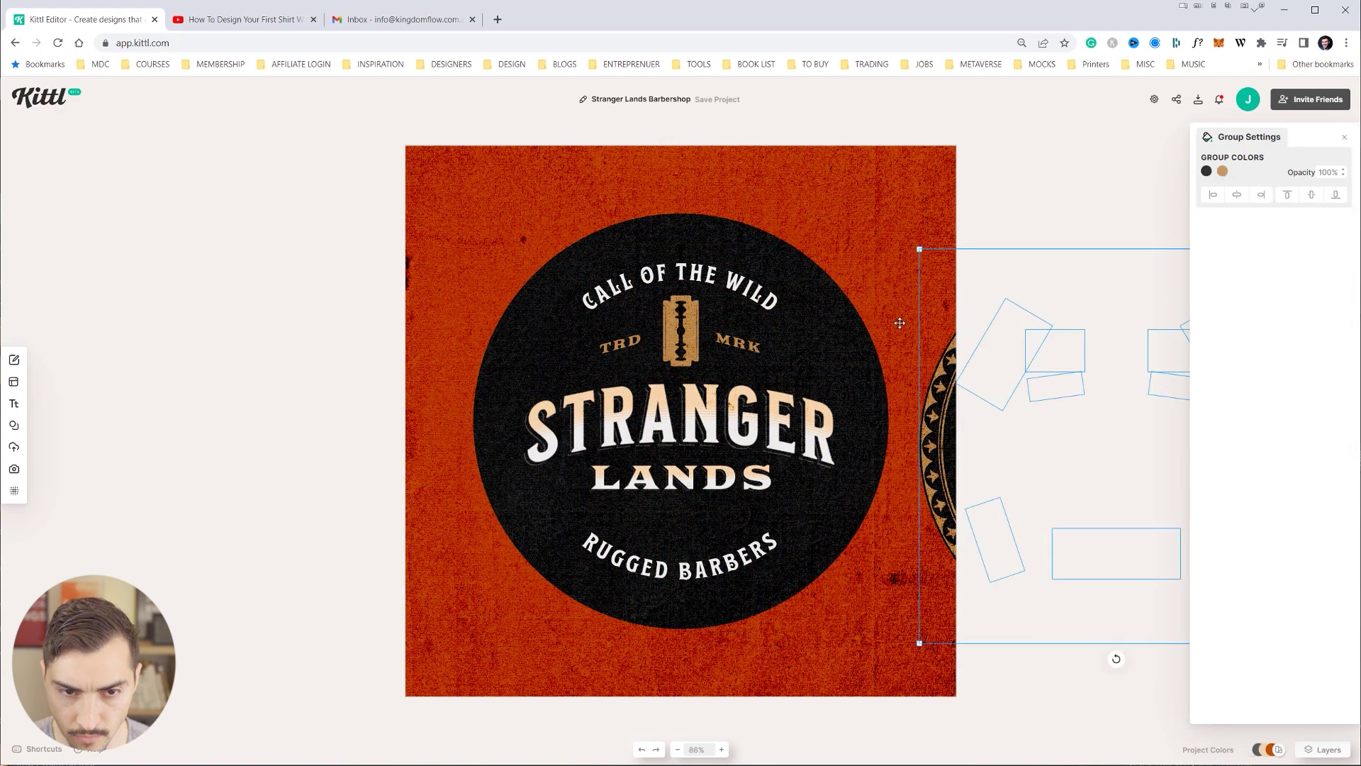
key("ctrl+z")
scroll(672, 297, "up", 5)
scroll(672, 306, "down", 10)
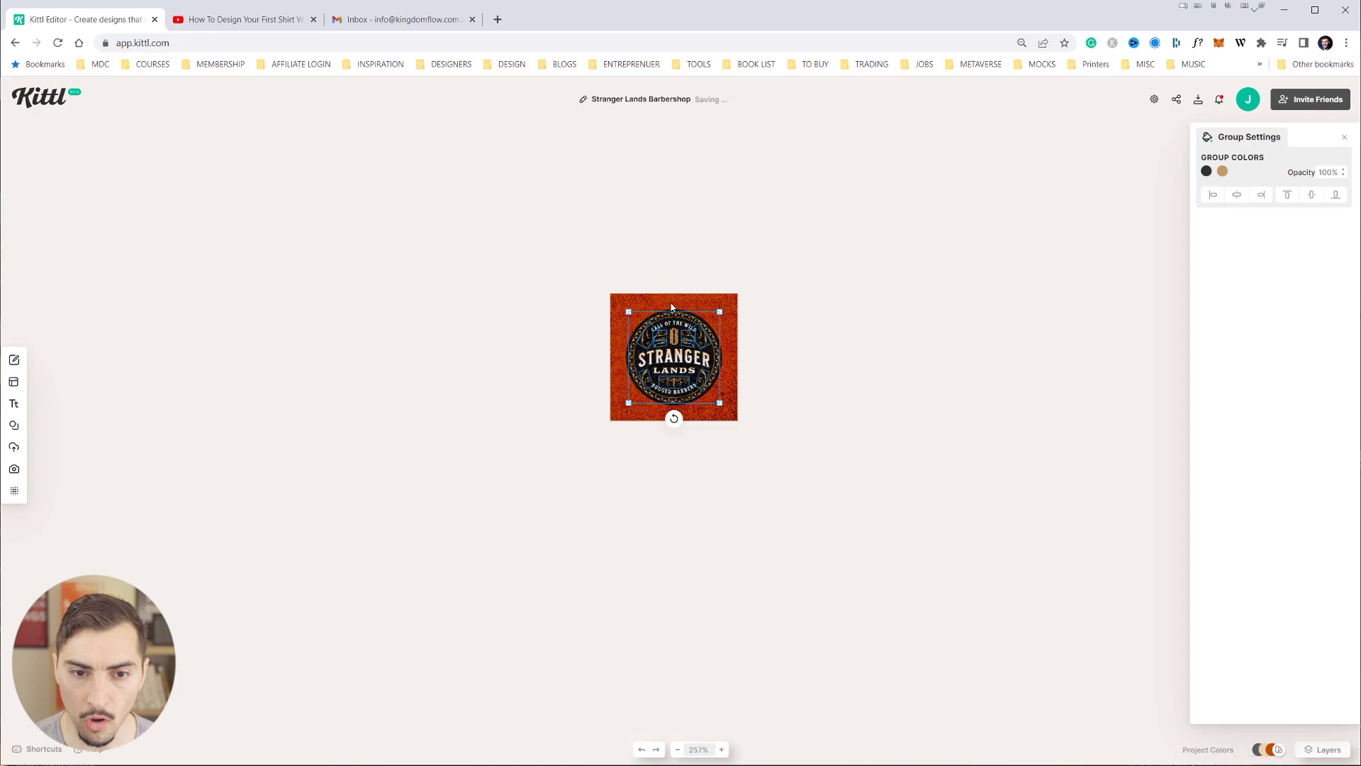
scroll(672, 307, "up", 5)
scroll(687, 315, "down", 3)
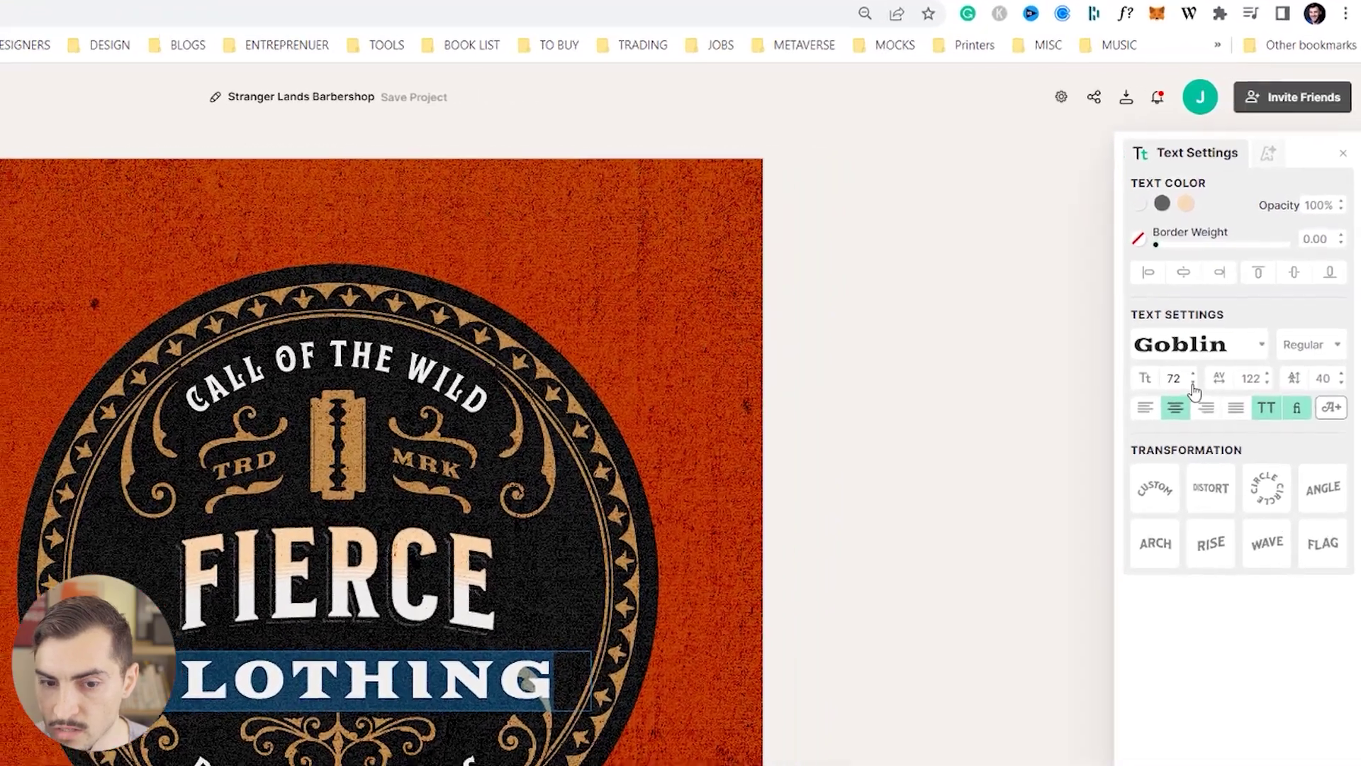
Reduce the font size of the "CLOTHING" text to 55
left_click(1229, 315)
left_click(1186, 397)
left_click(1186, 397)
left_click(1186, 397)
left_click(1186, 397)
left_click(1186, 397)
left_click(1186, 397)
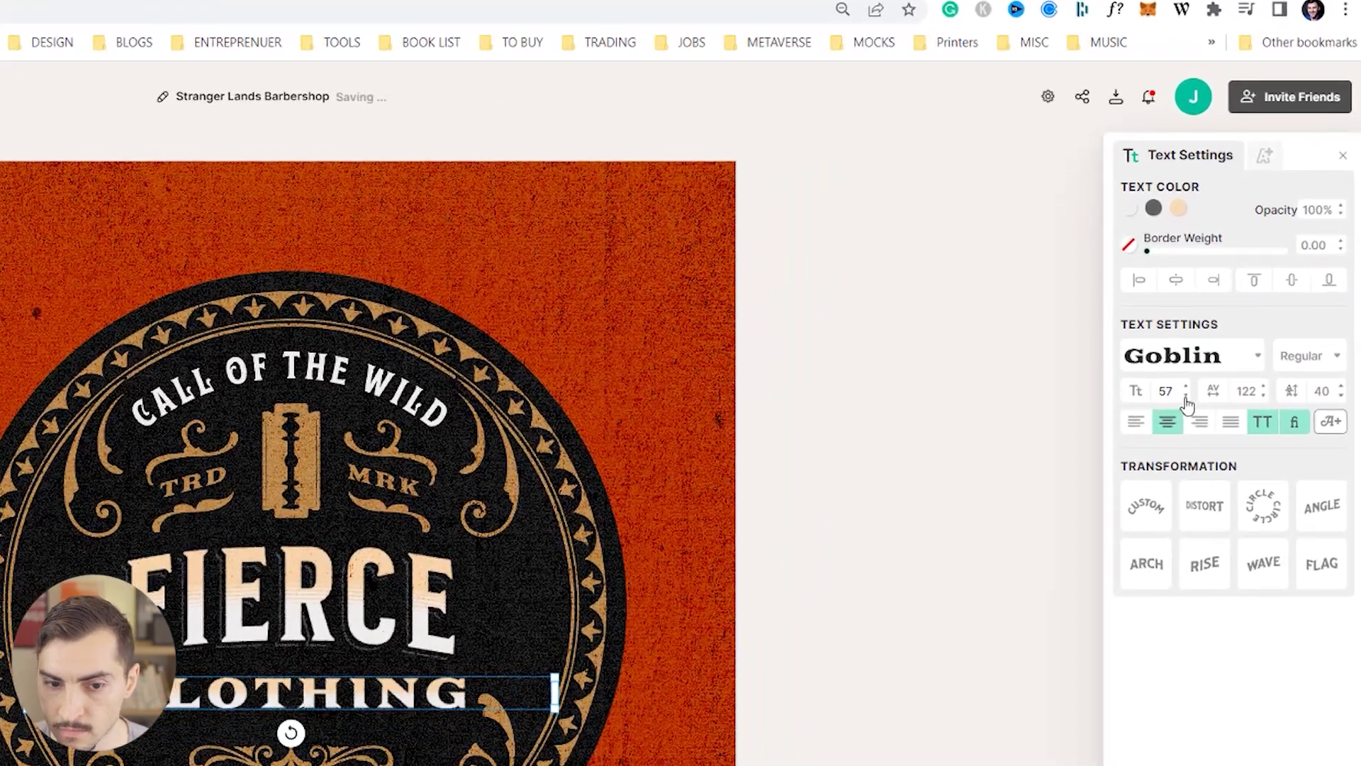
left_click(1186, 397)
left_click(1186, 397)
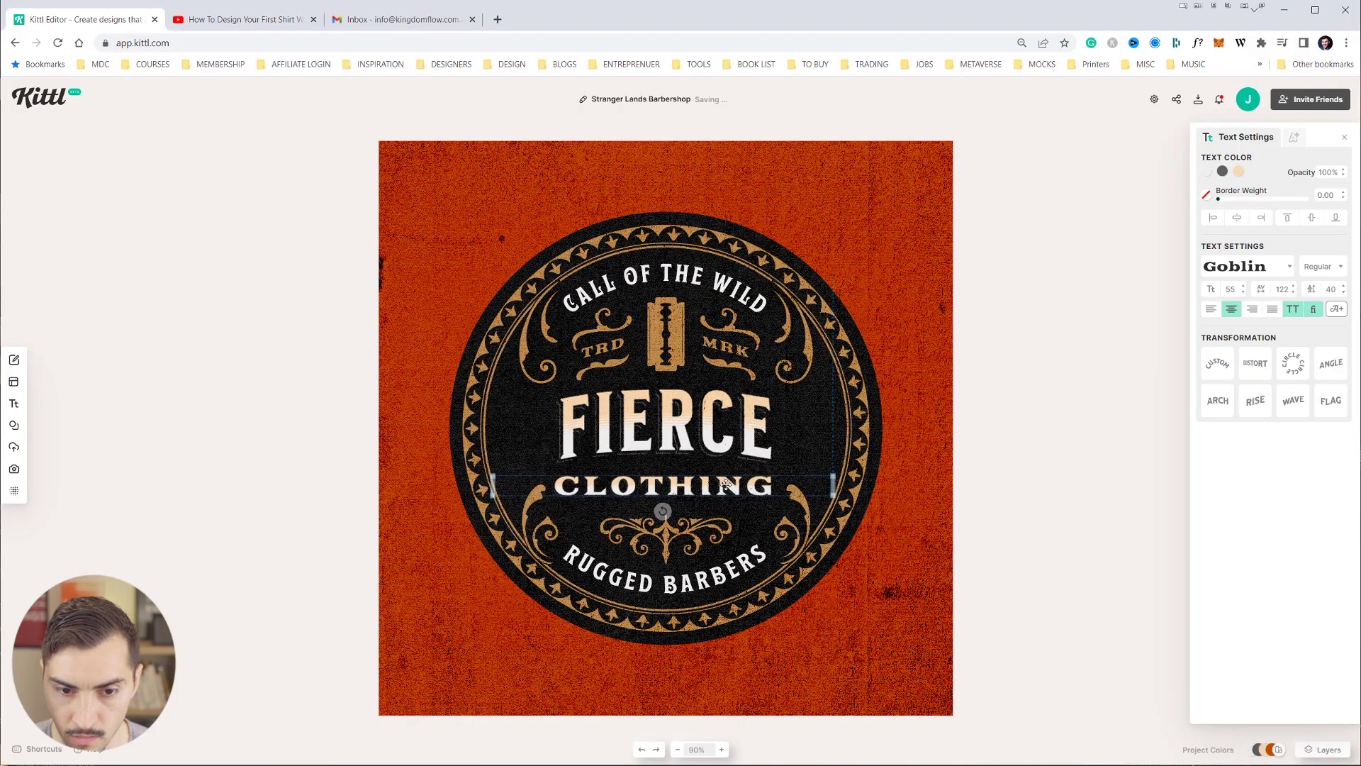
Increase the font size of the arched "FIERCE" text to 192
left_click(713, 430)
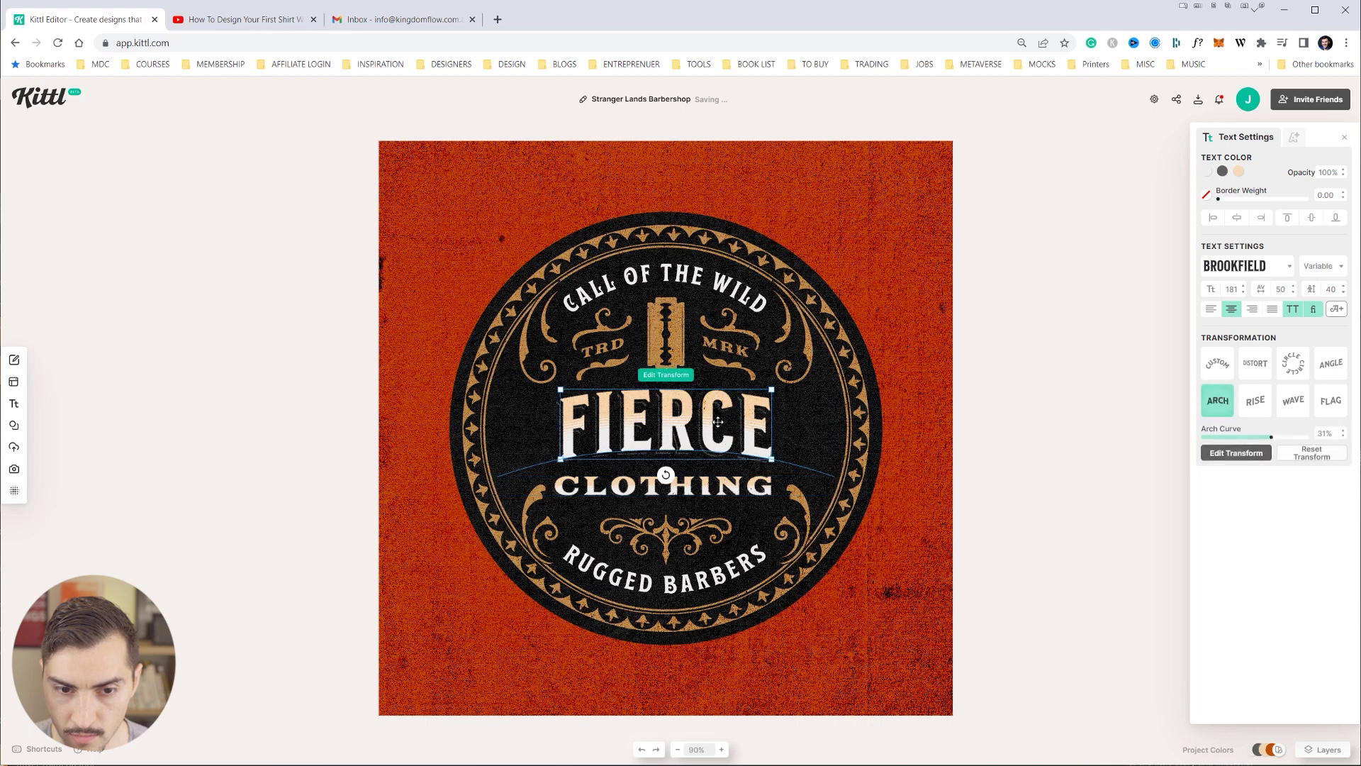
left_click(1245, 287)
left_click(1245, 287)
left_click(1244, 287)
left_click(1245, 287)
left_click(1244, 287)
left_click(1245, 287)
left_click(1245, 288)
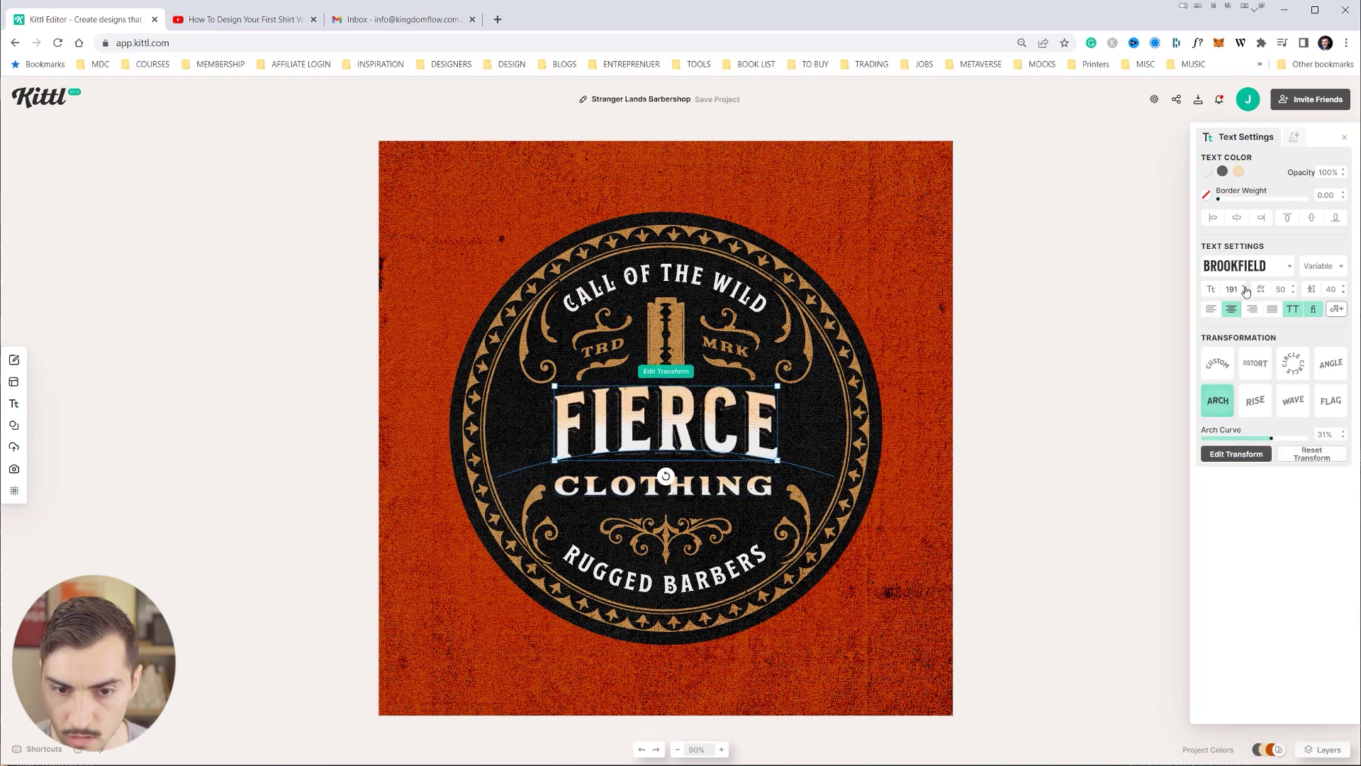
left_click(1245, 287)
Shift the "FIERCE" text slightly down and enlarge it a little in both directions above "CLOTHING"
left_click_drag(711, 411, 711, 416)
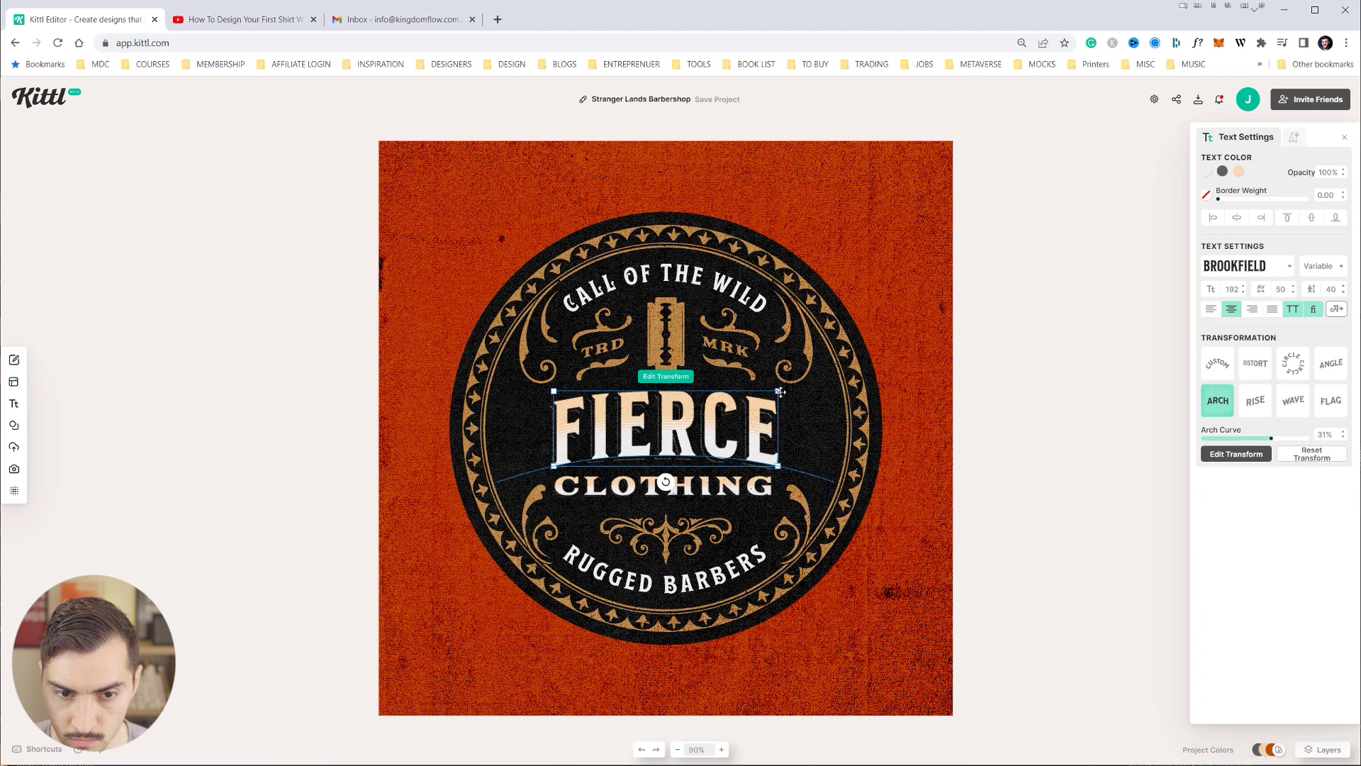
left_click_drag(780, 391, 785, 387)
left_click_drag(554, 465, 550, 467)
Replace the curved "RUGGED BARBERS" text below the ornament with "AUSTRALIA"
left_click(767, 371)
double_click(738, 347)
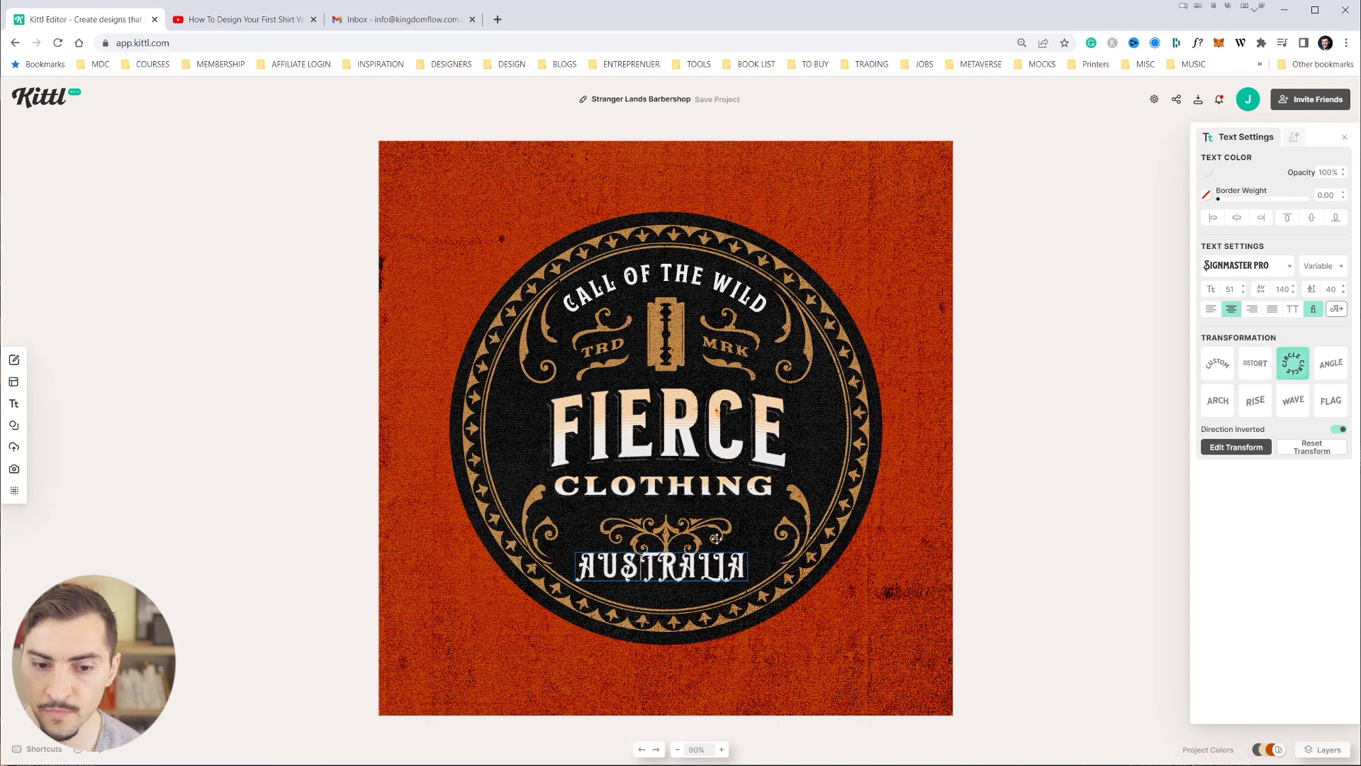
key("Escape")
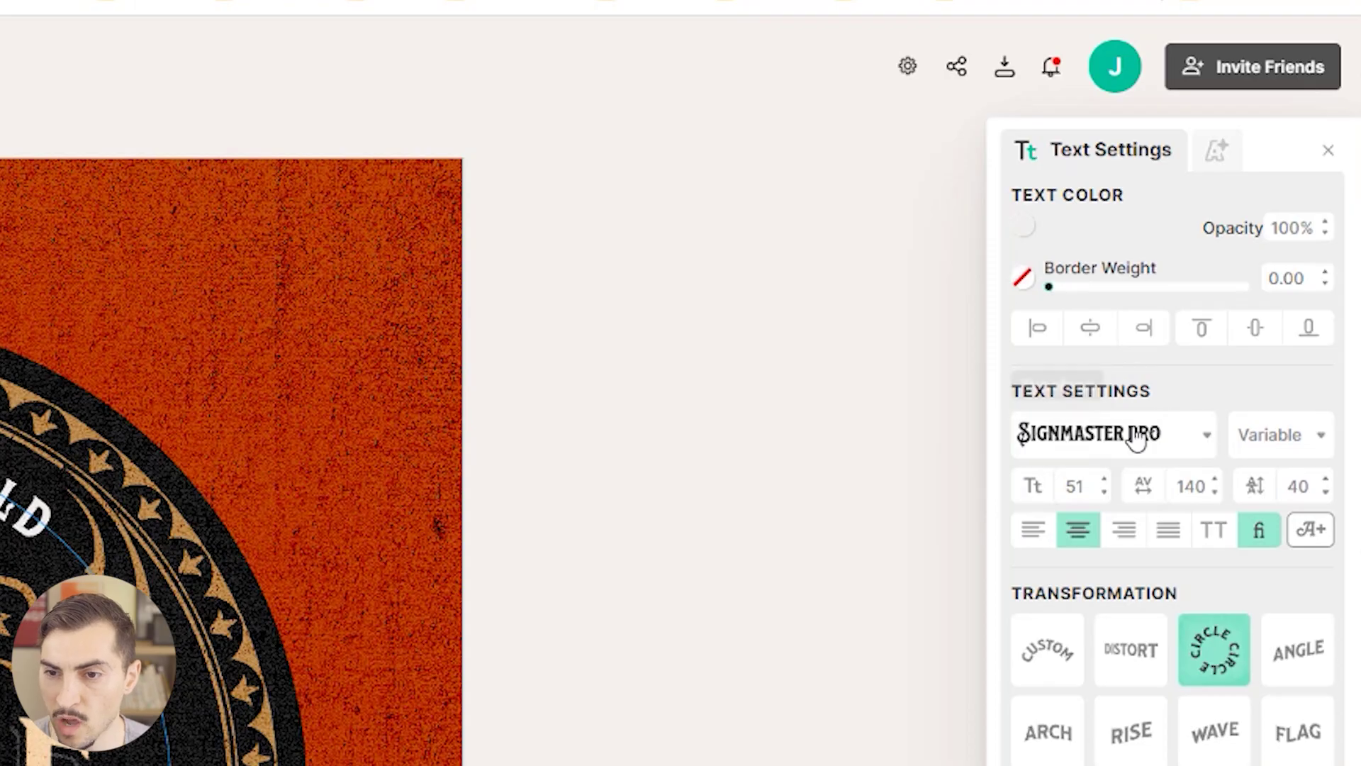
Browse the typeface categories and set the curved "AUSTRALIA" text in the serif font Grocer
left_click(1166, 446)
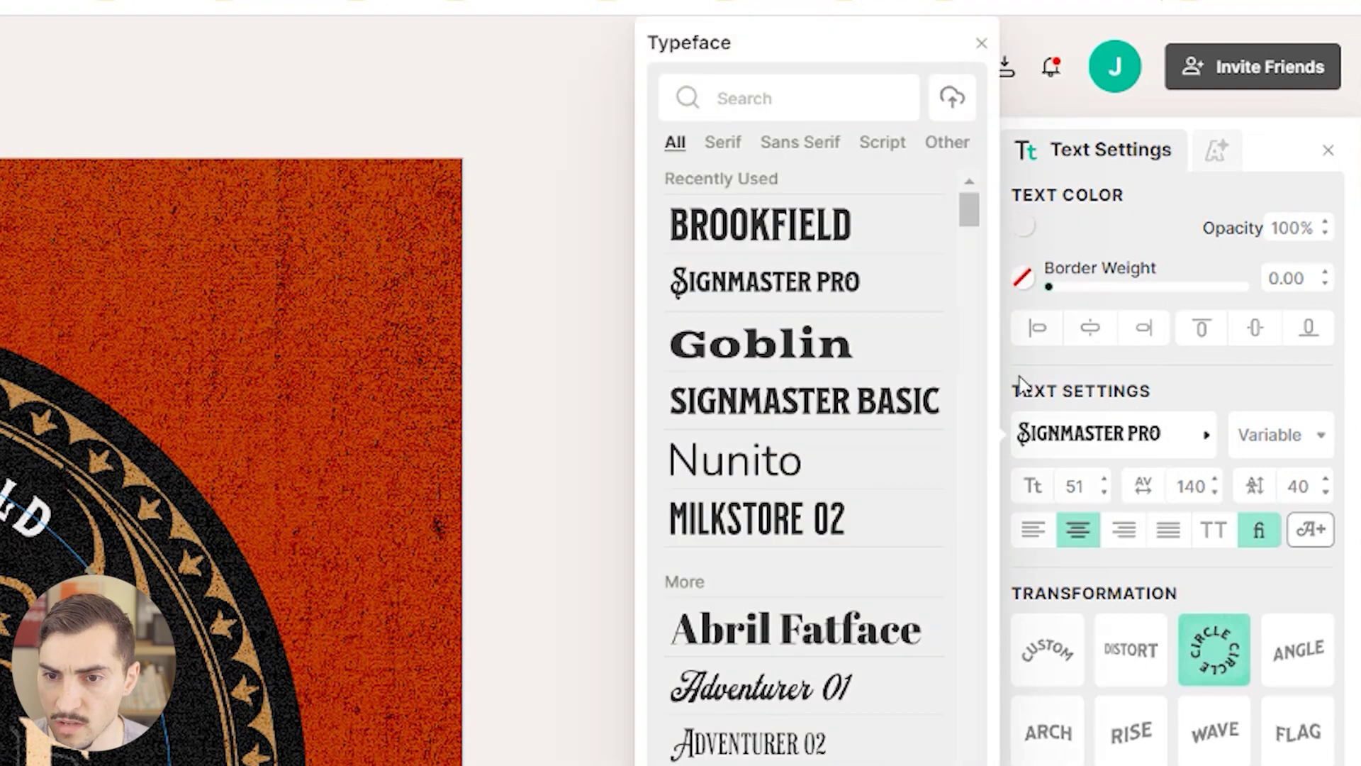
scroll(786, 212, "down", 10)
left_click(723, 145)
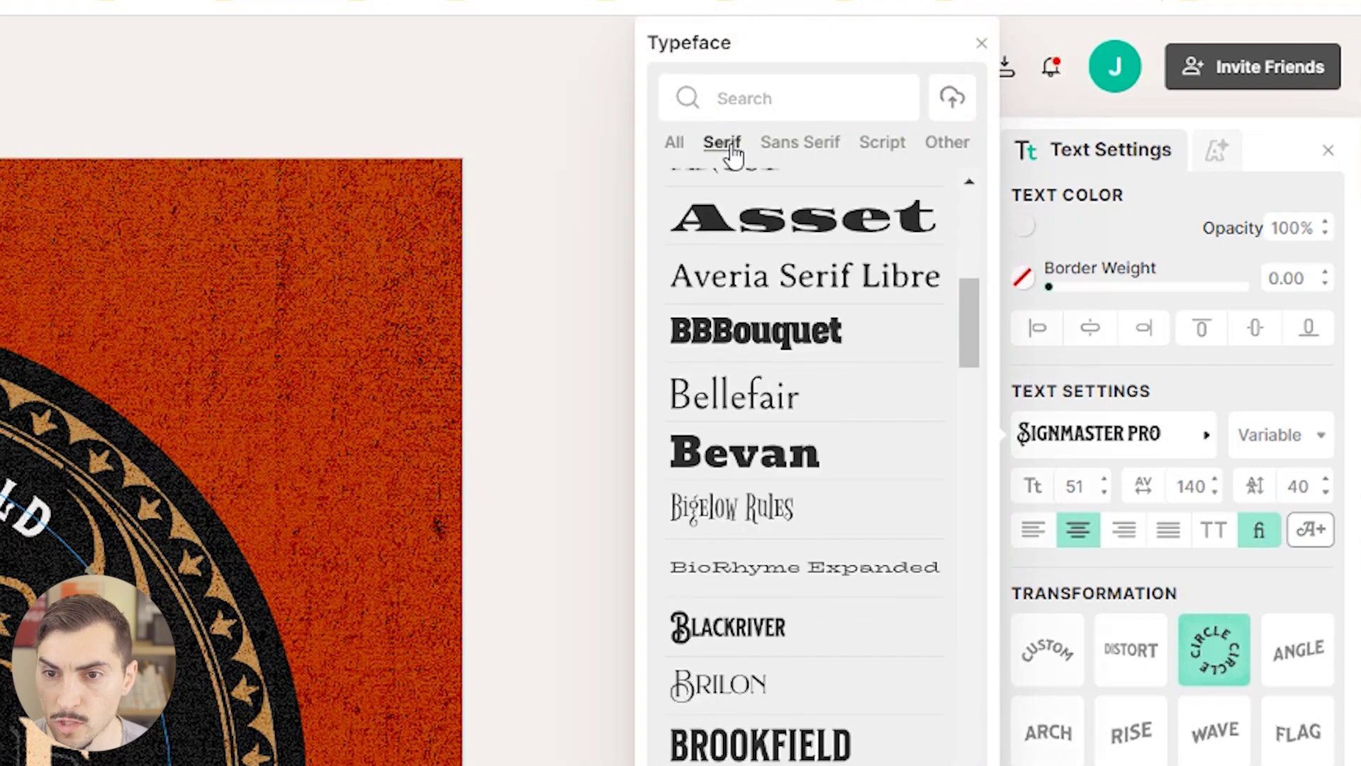
left_click(824, 155)
left_click(897, 150)
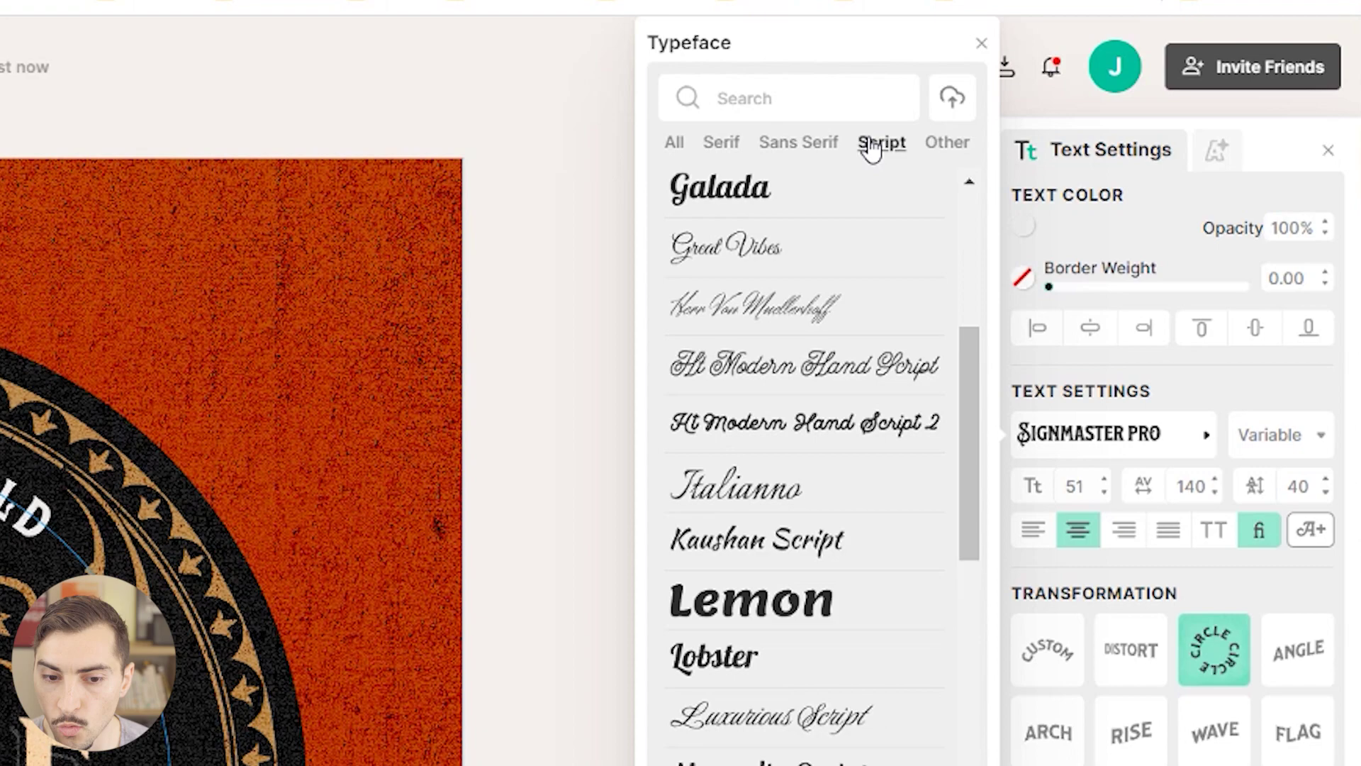
left_click(721, 146)
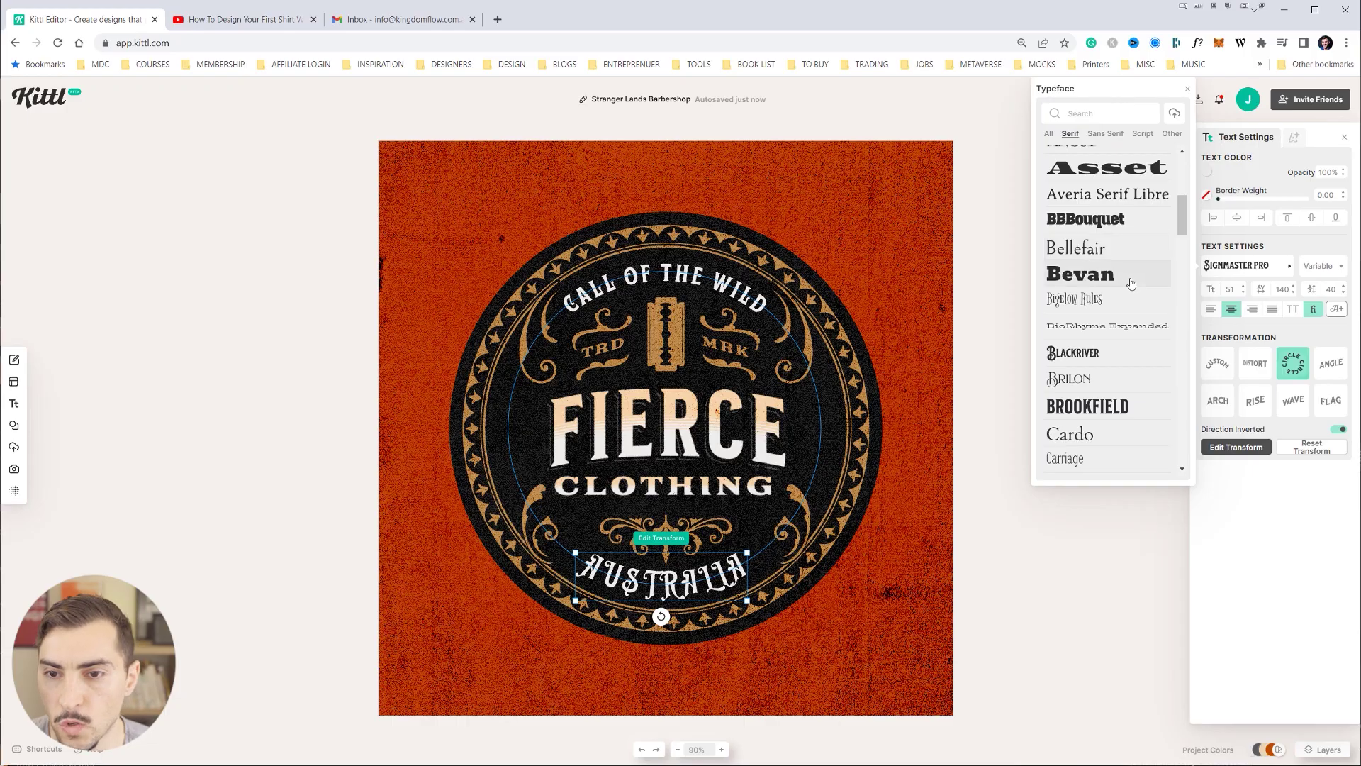
scroll(815, 524, "down", 12)
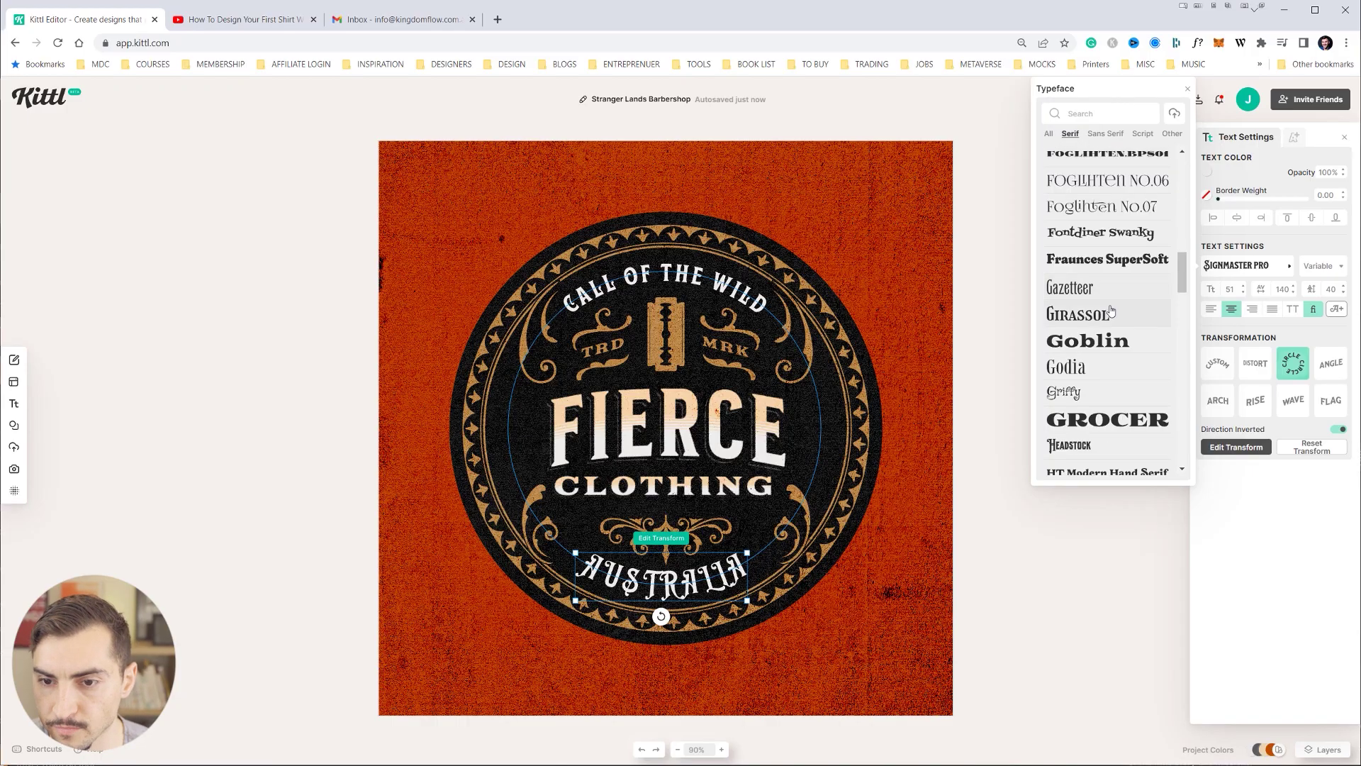
scroll(1110, 311, "down", 1)
left_click(1110, 357)
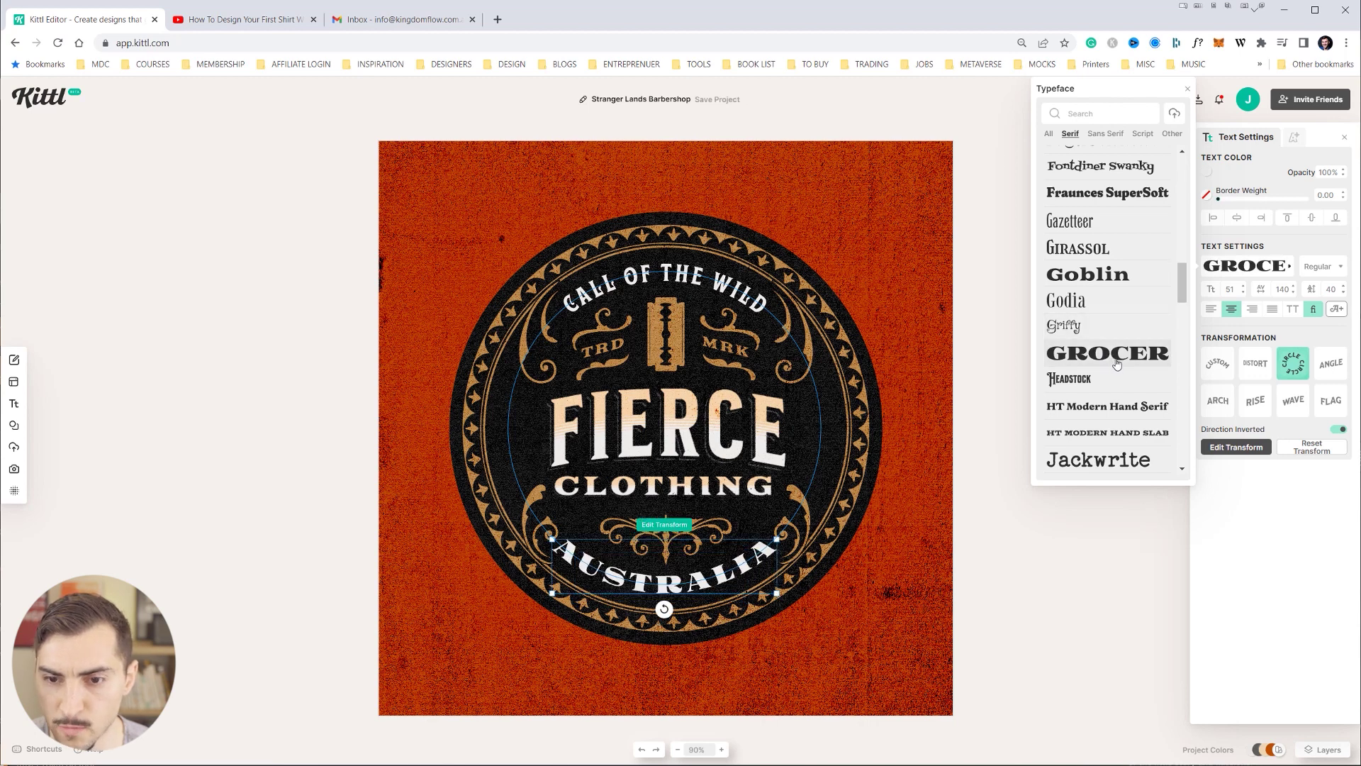
left_click(652, 581)
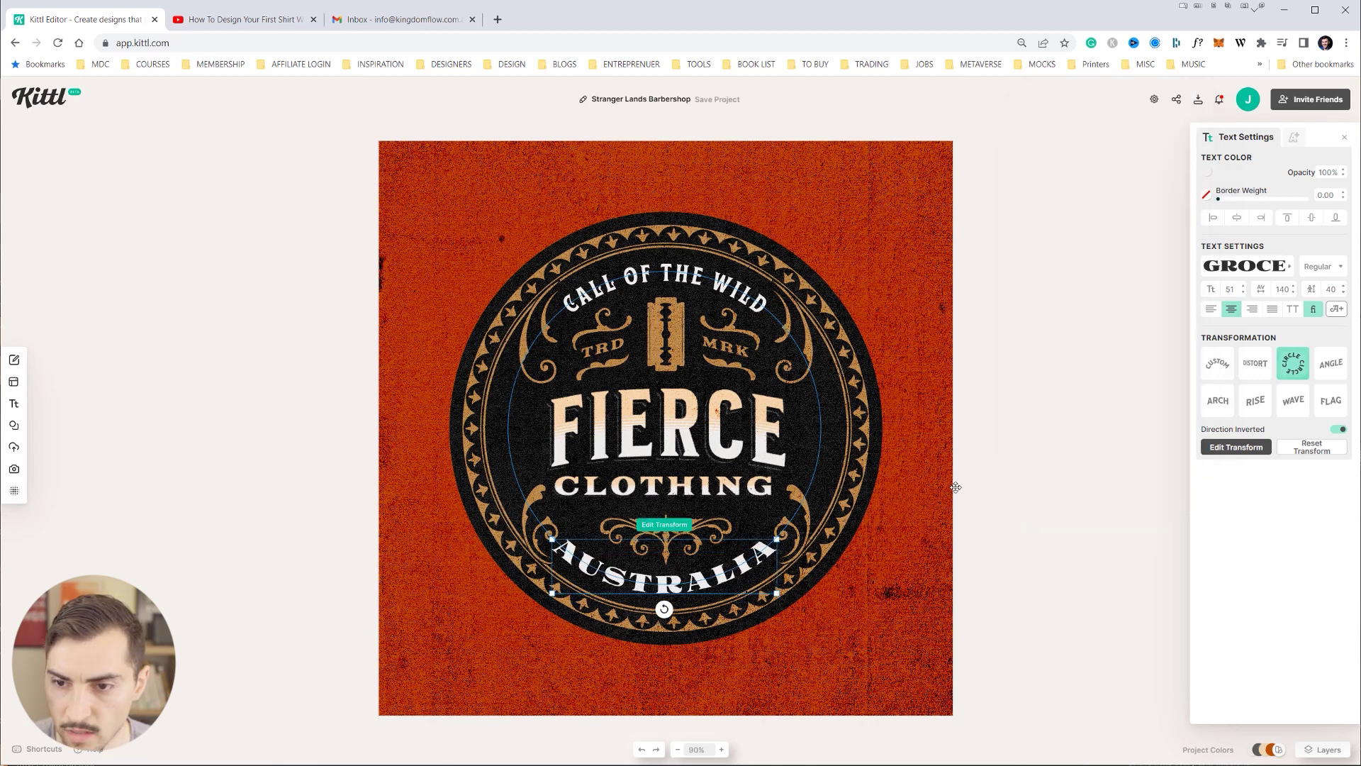
Reduce the font size of the curved "AUSTRALIA" text to 46
left_click(1243, 292)
left_click(1243, 292)
left_click(1242, 292)
left_click(1243, 292)
left_click(1243, 292)
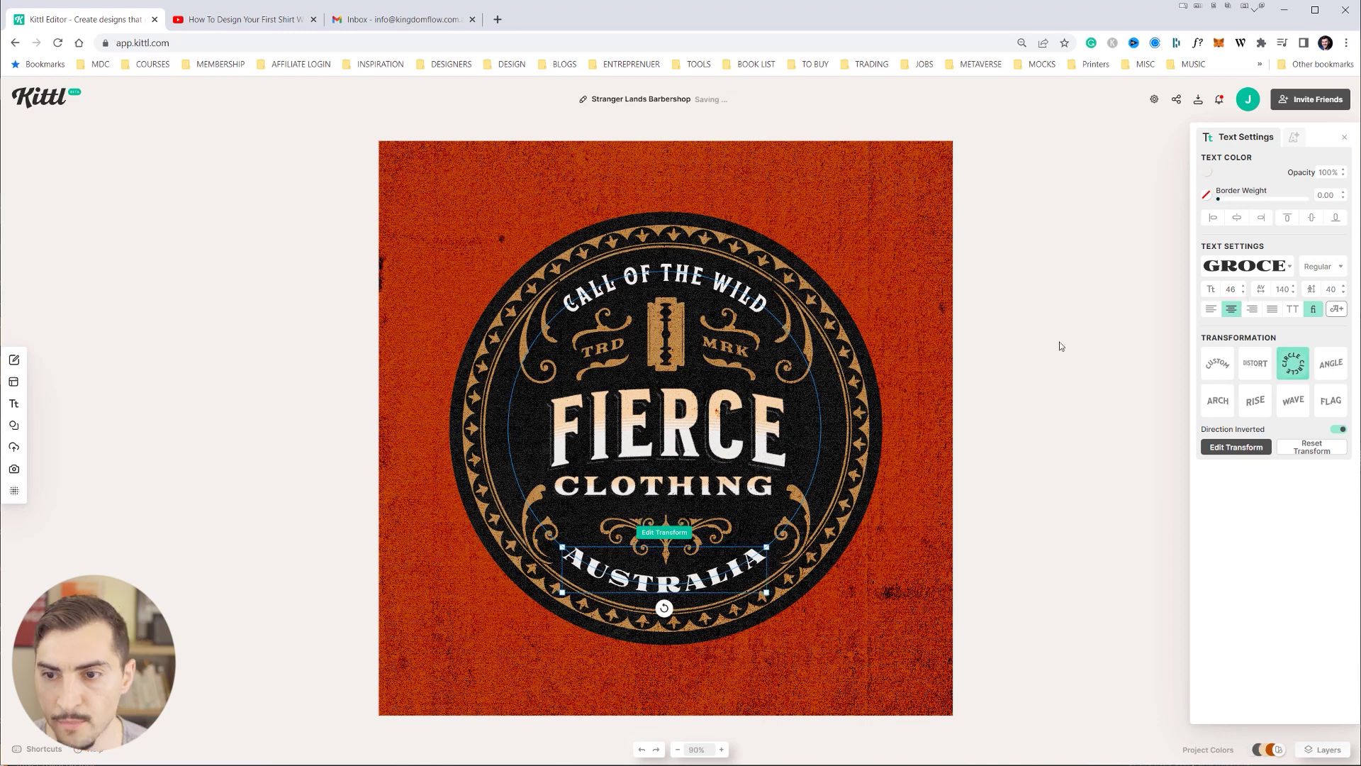
Try filling the "AUSTRALIA" text with gold sampled from the badge's ornaments, and undo the color change
left_click(1210, 170)
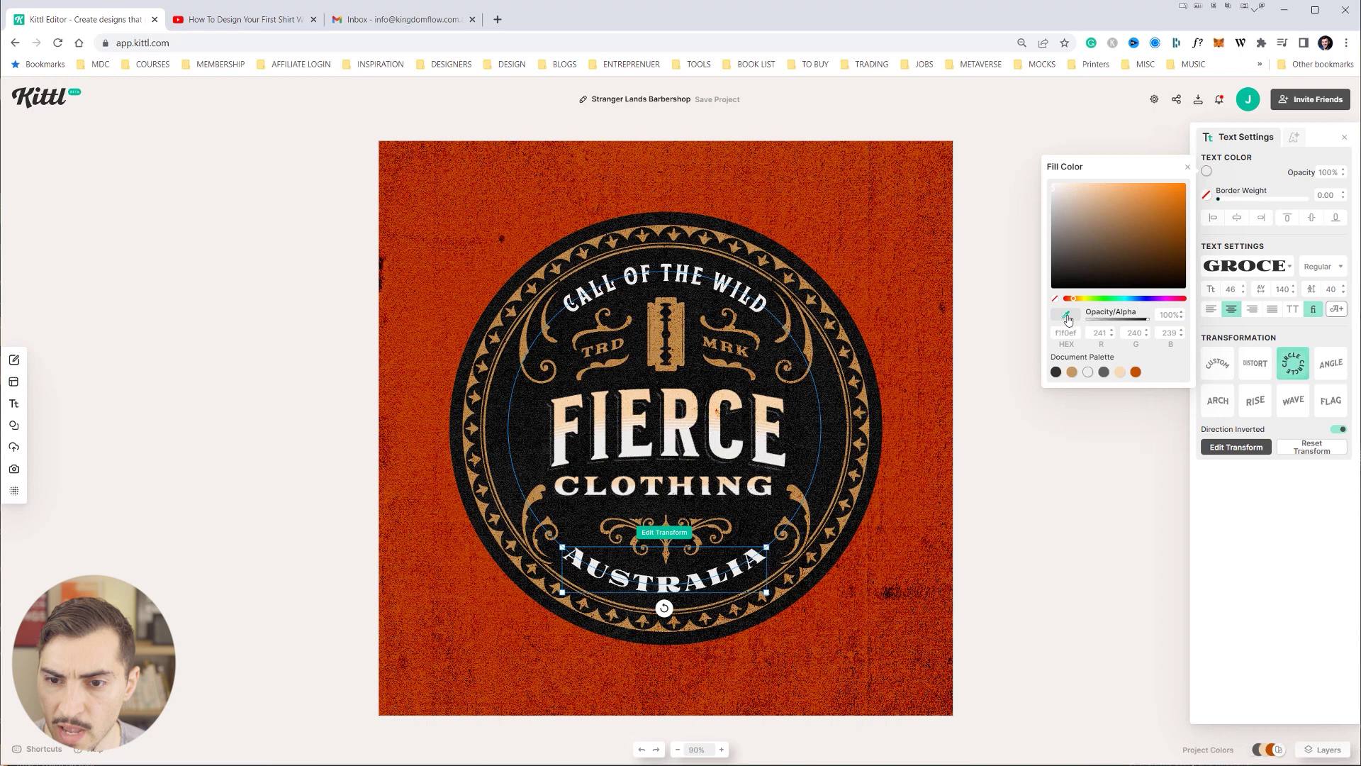
left_click(808, 334)
left_click(930, 576)
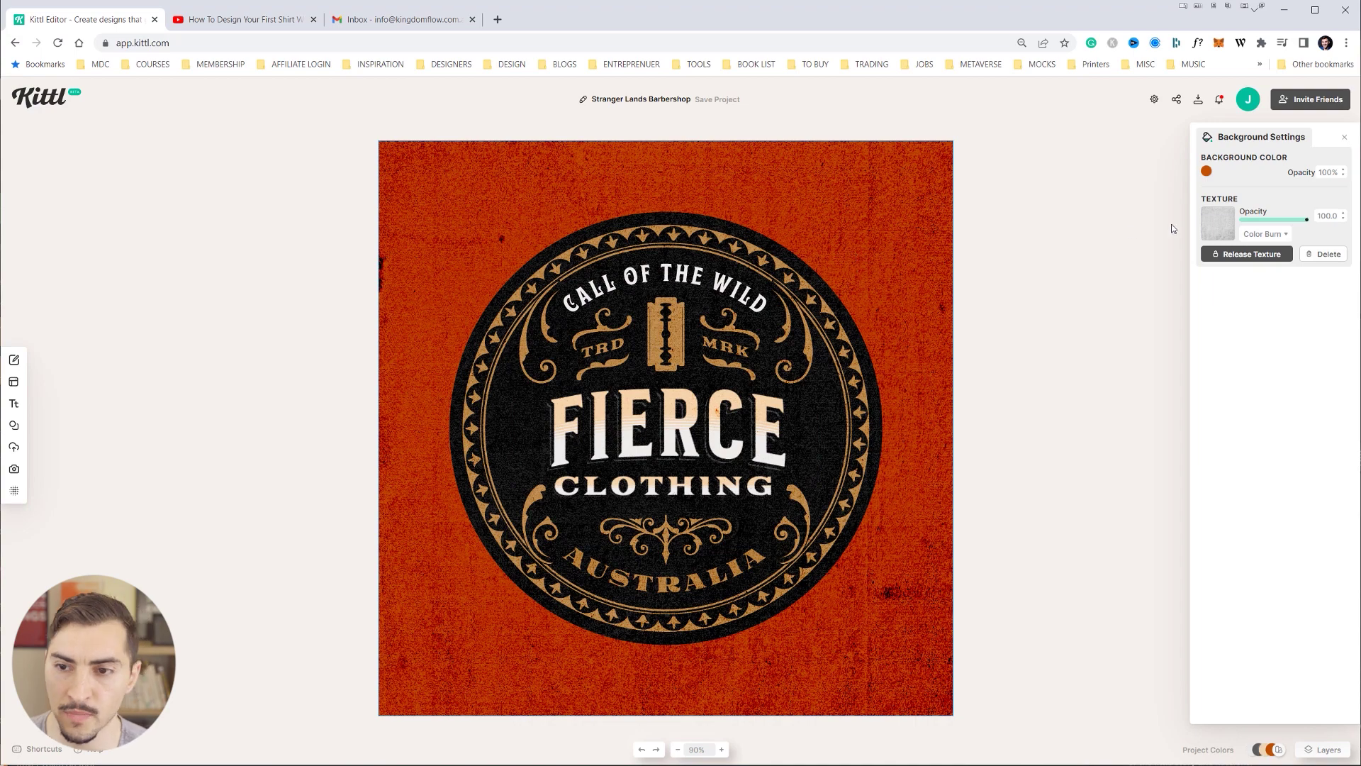
key("ctrl+z")
Recolor the "AUSTRALIA" text with a dark red sampled from the textured background
left_click(632, 590)
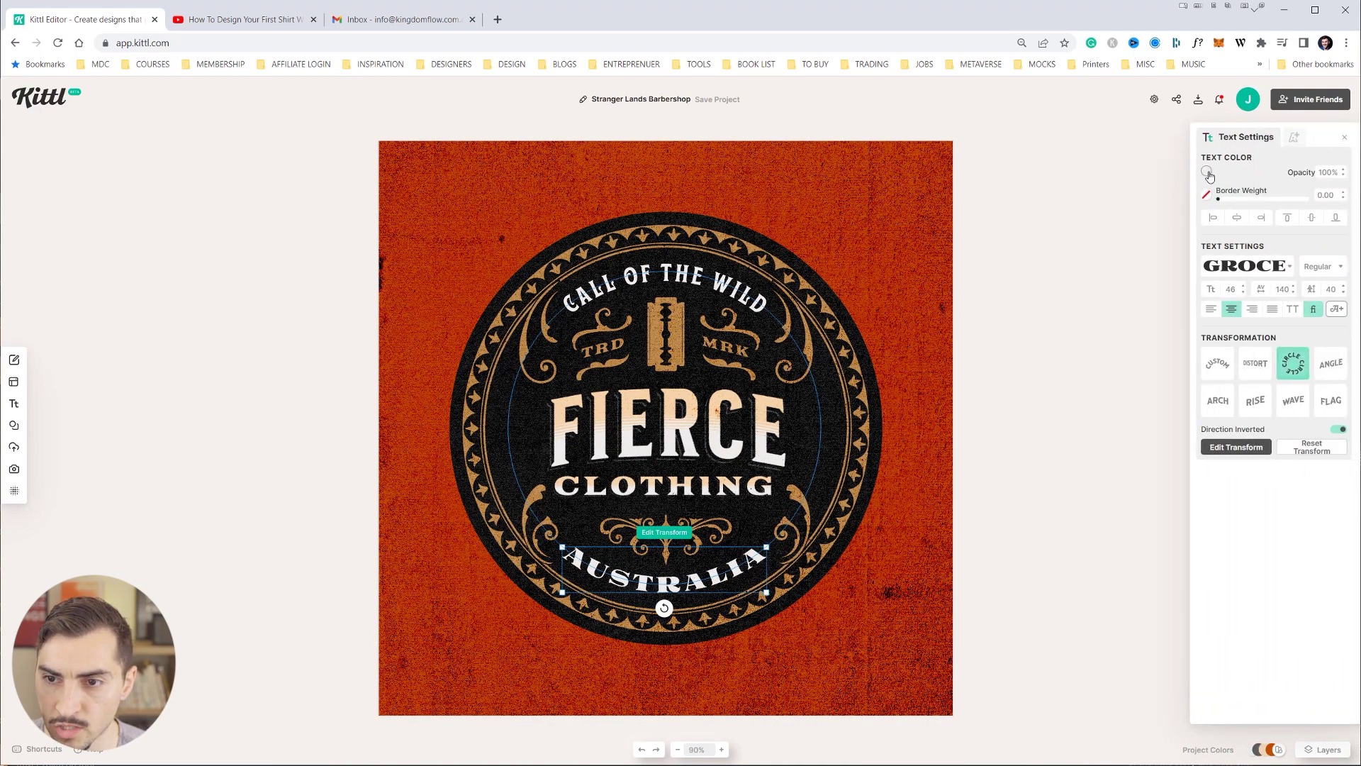
left_click(1207, 173)
left_click(911, 245)
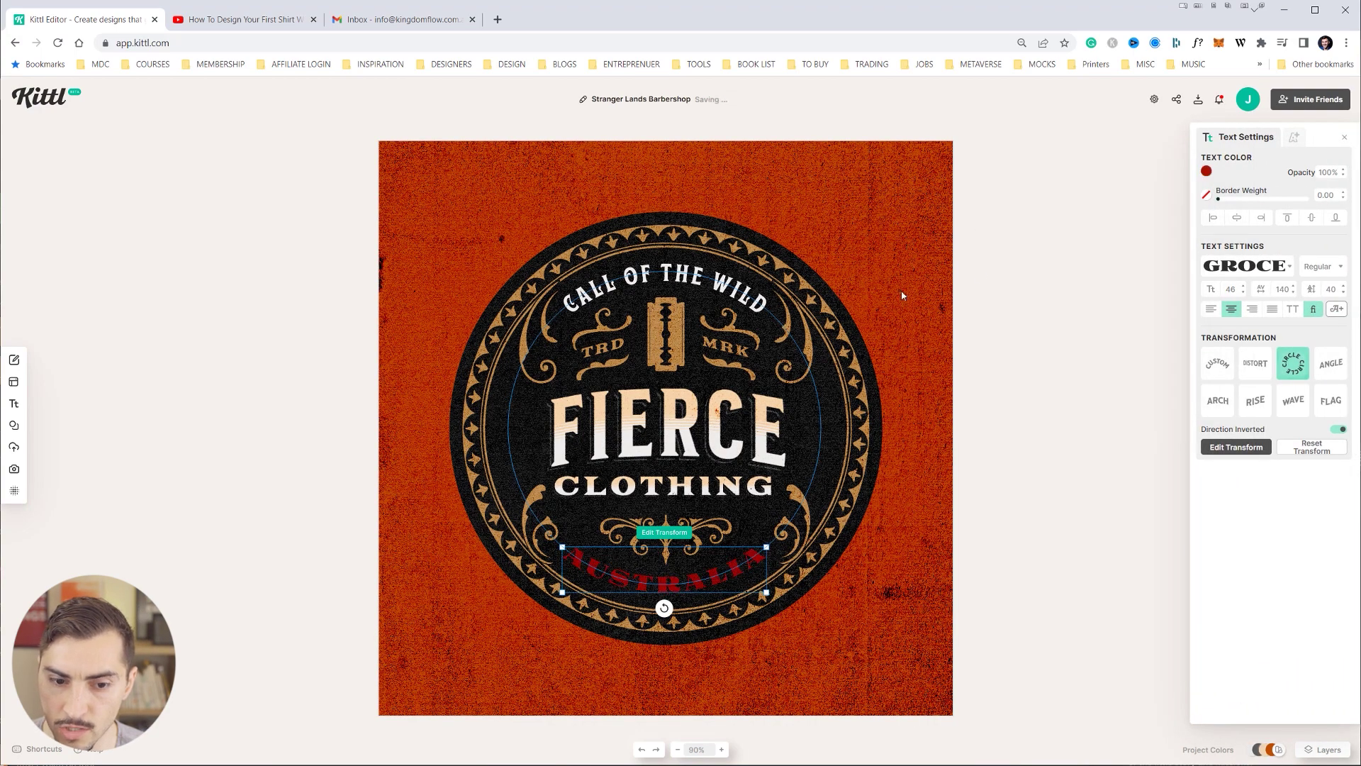
Undo the last color change on the curved "AUSTRALIA" text and open its fill color
left_click(673, 599)
key("ctrl+z")
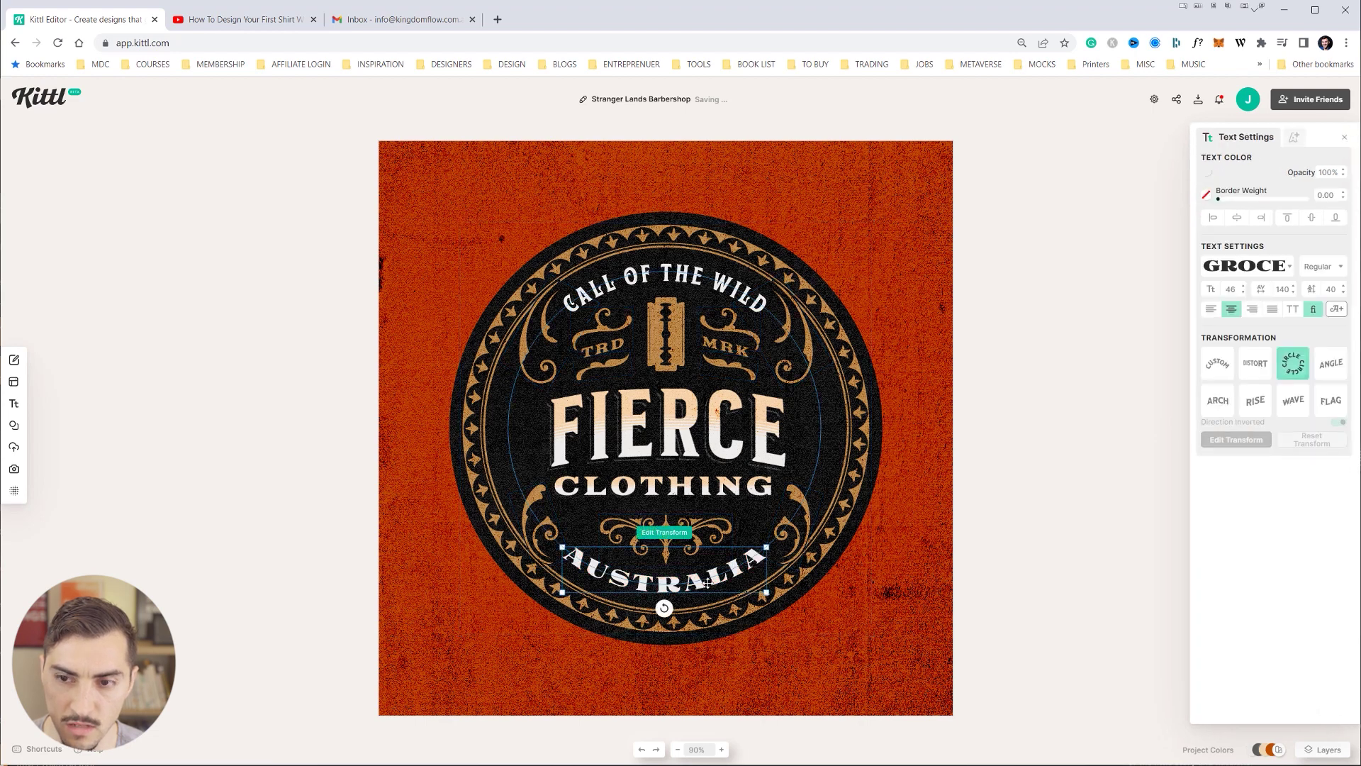
left_click(1209, 172)
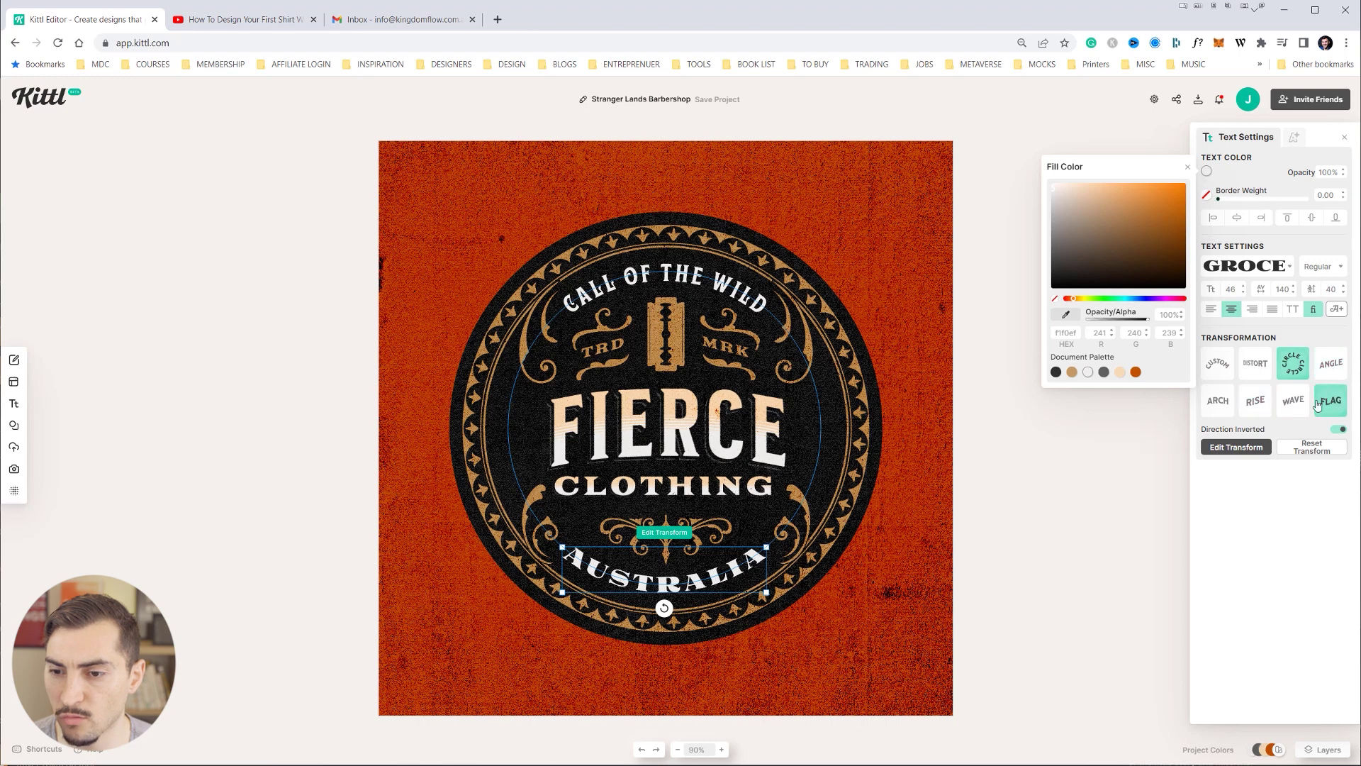
Try adding the modern "16 SPECIAL OAT BREAD RECIPES" text layout over the badge
left_click(647, 340)
left_click(648, 339)
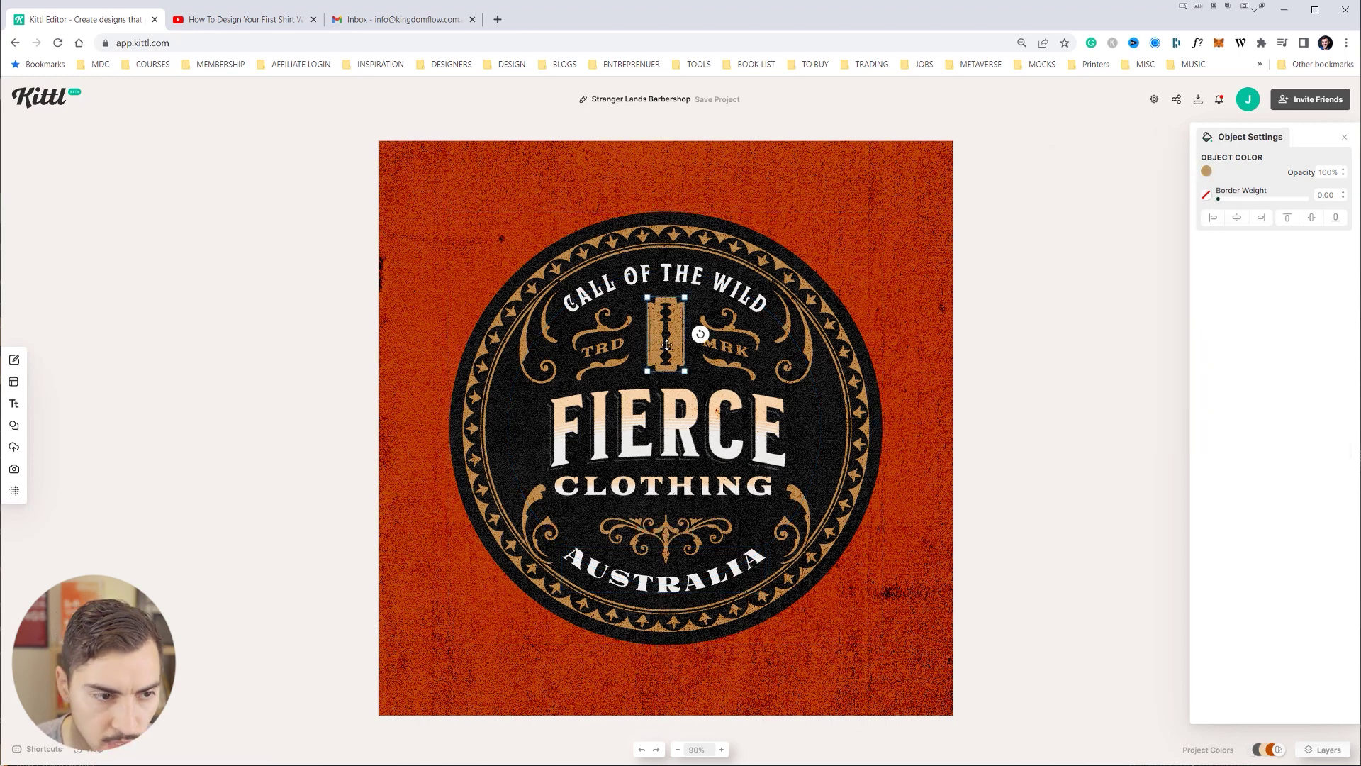
left_click(28, 404)
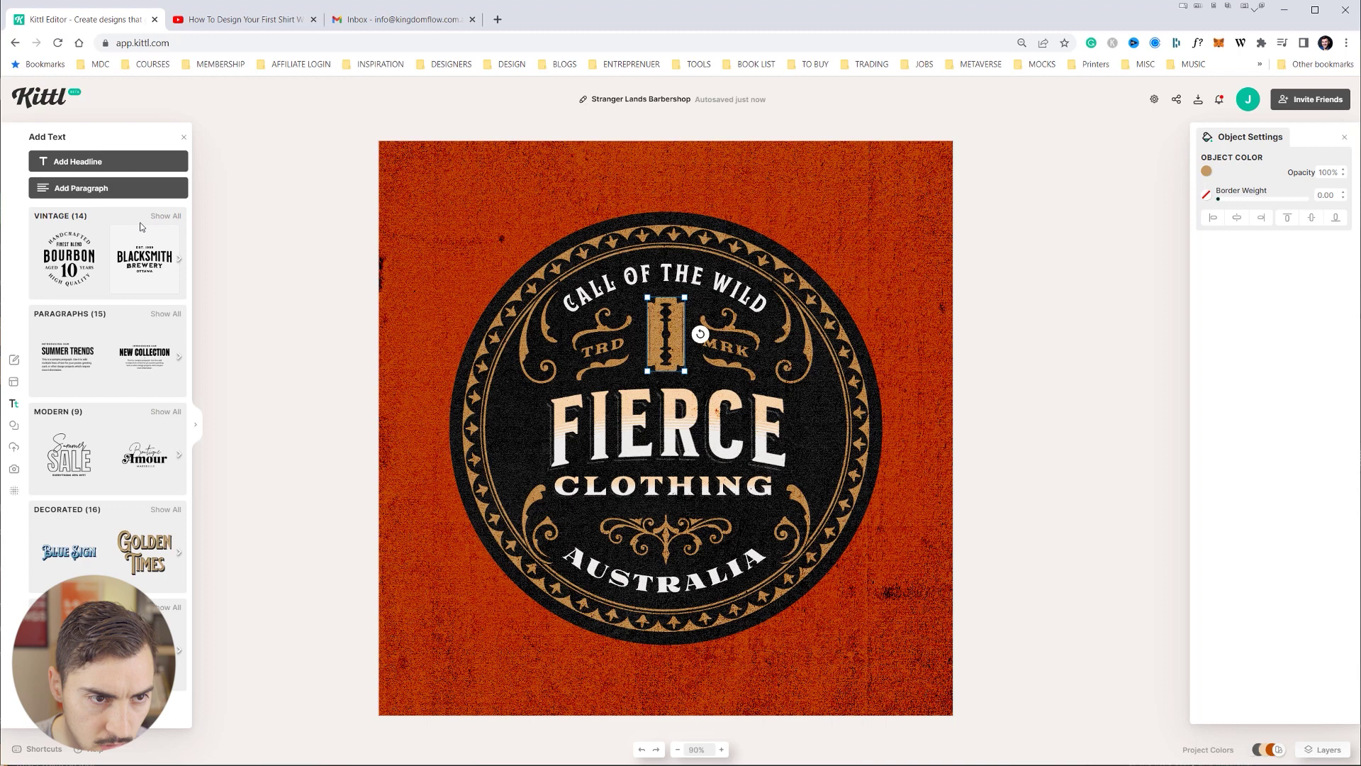
left_click(175, 415)
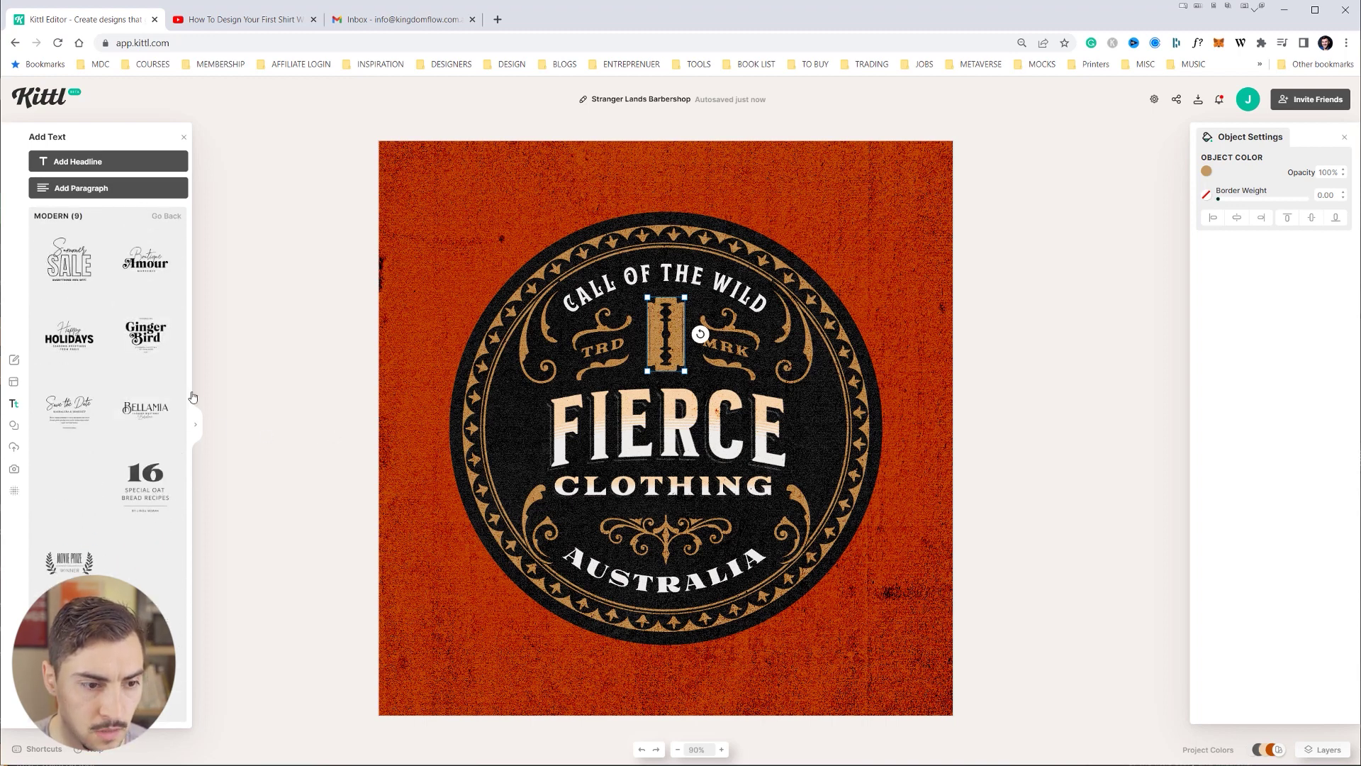
left_click_drag(137, 501, 541, 471)
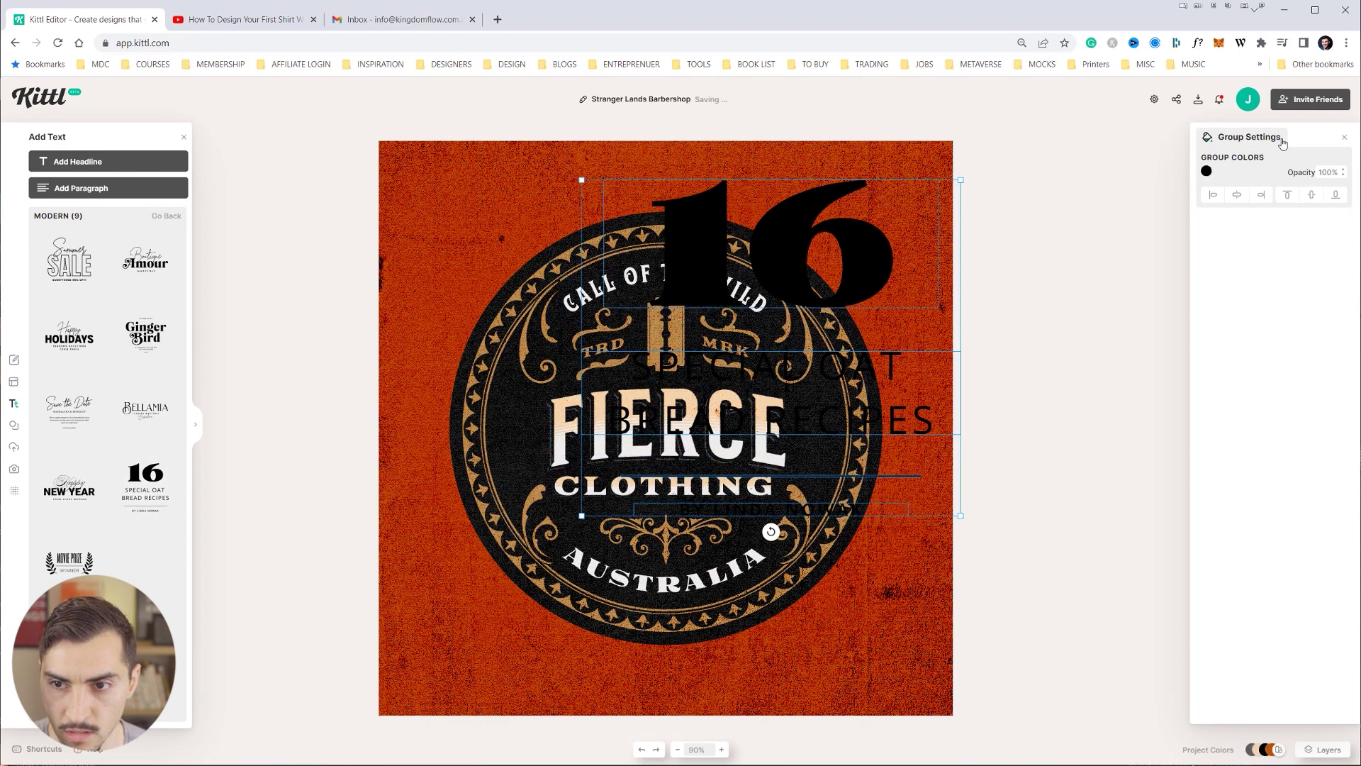
Color the "16 SPECIAL OAT BREAD RECIPES" text layout white and center it over the badge
left_click(1208, 172)
left_click_drag(1130, 252, 1053, 185)
left_click_drag(946, 198, 874, 248)
Isolate the large "16" from the added text layout and move it toward the badge's upper edge
key("ctrl+g")
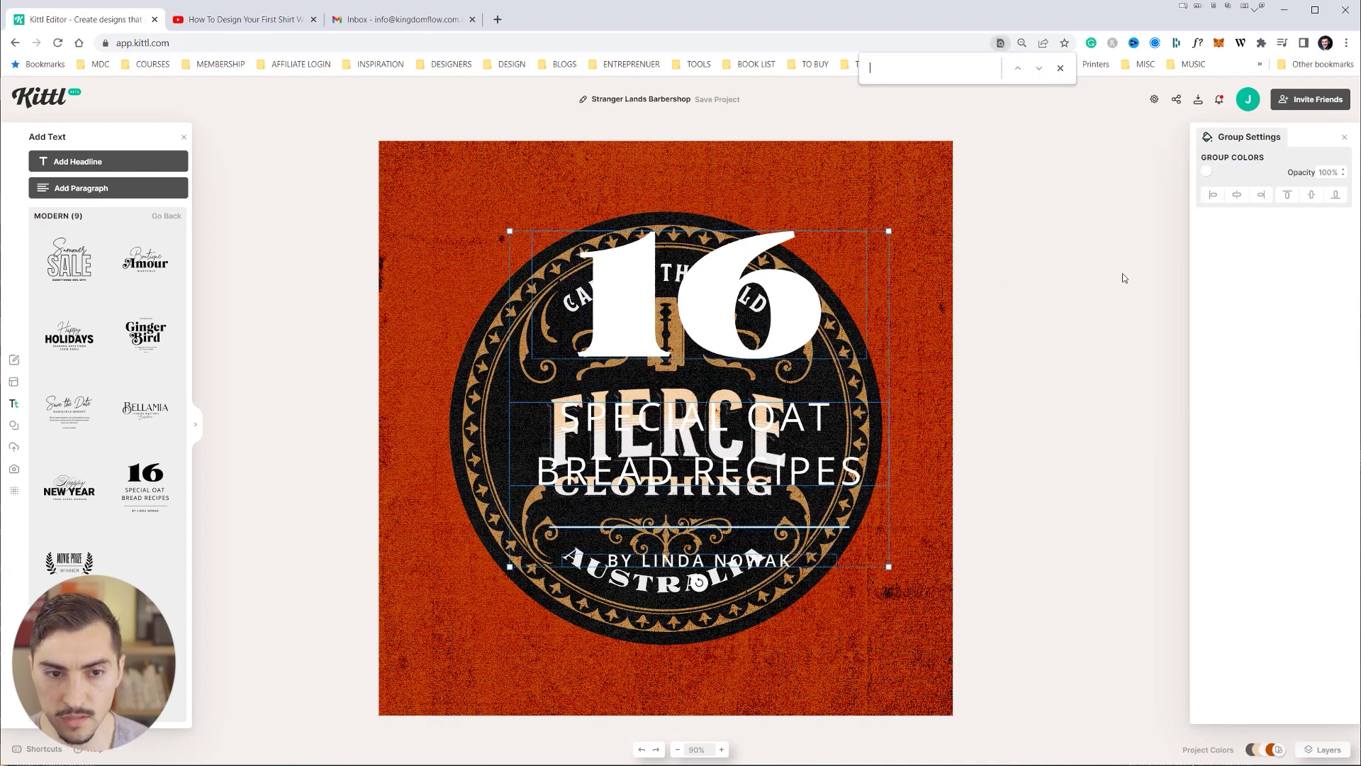
left_click(1124, 277)
left_click(790, 310)
double_click(713, 309)
left_click_drag(713, 309, 672, 287)
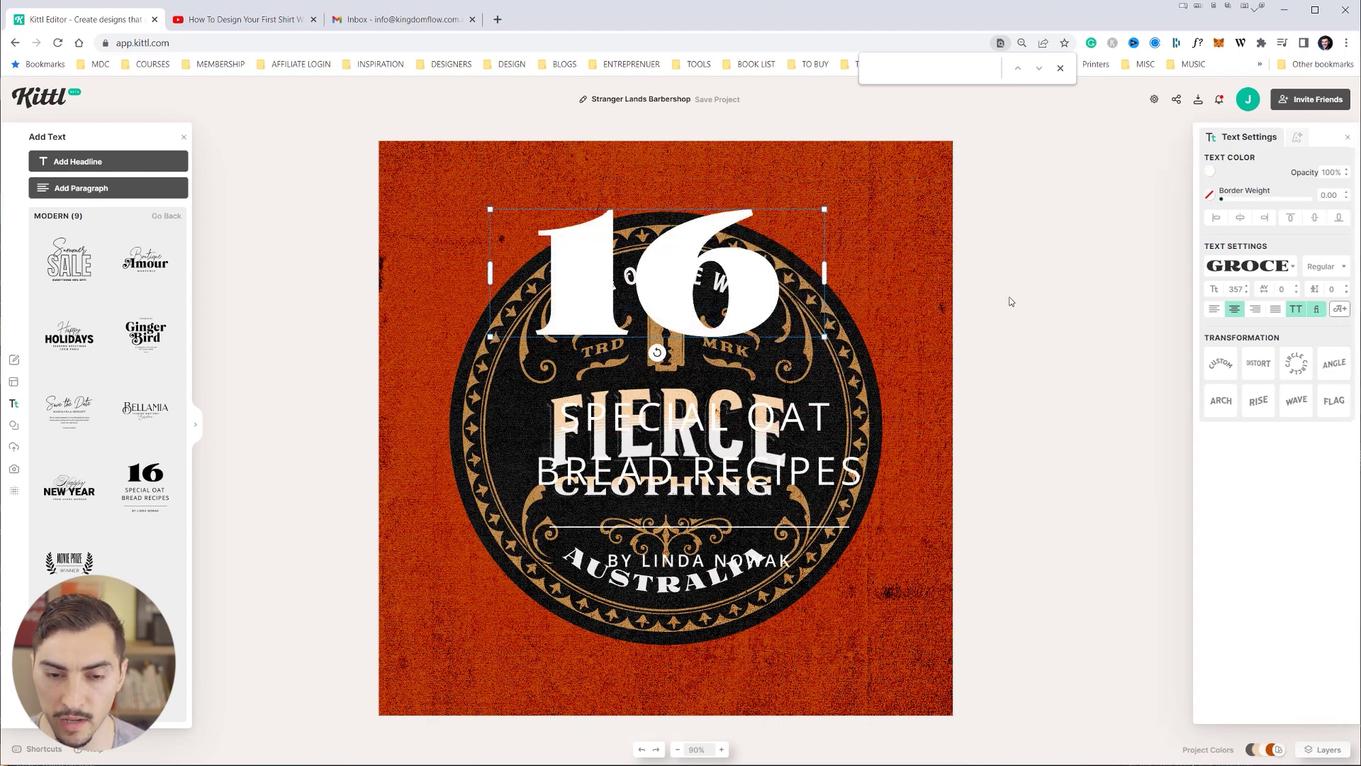
Delete the "SPECIAL OAT BREAD RECIPES" line, and undo the edits made with the added text layout
left_click(755, 418)
key("Delete")
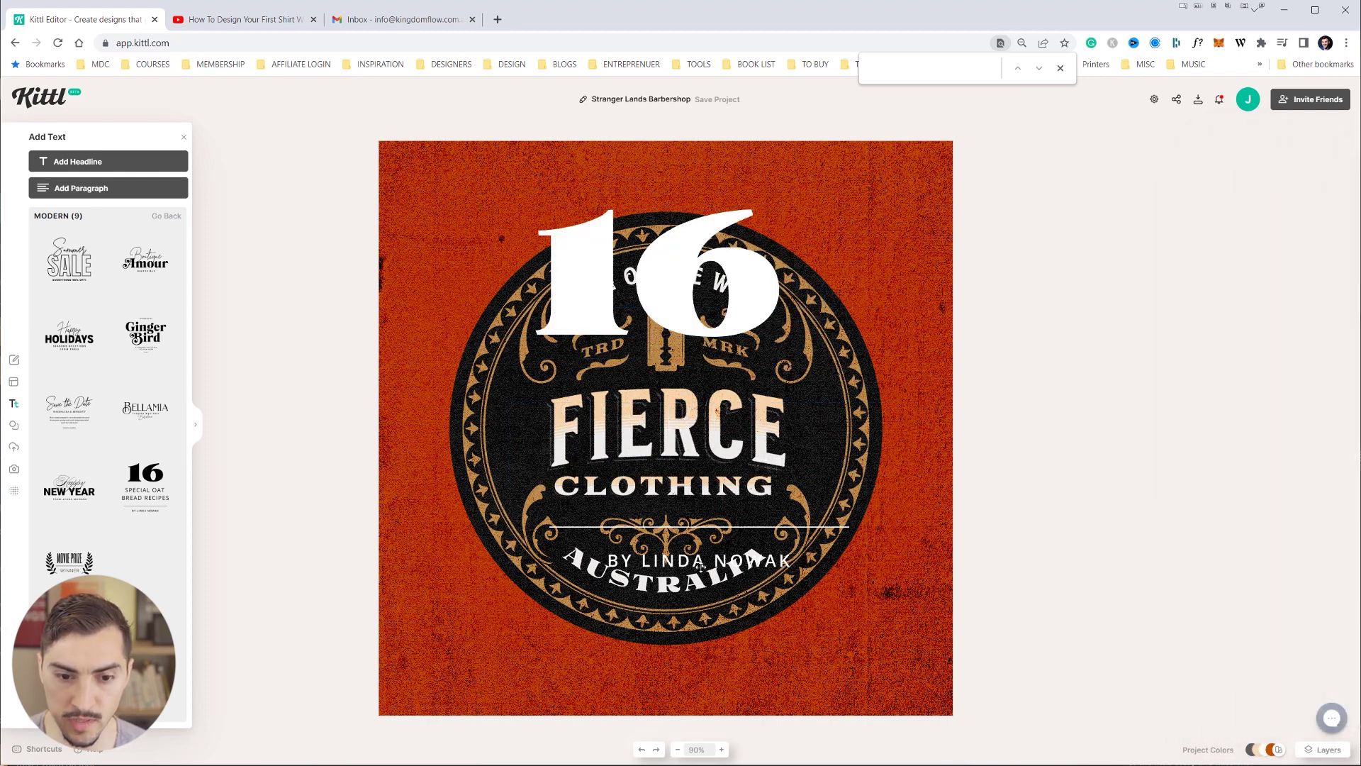
left_click(706, 552)
key("ctrl+z")
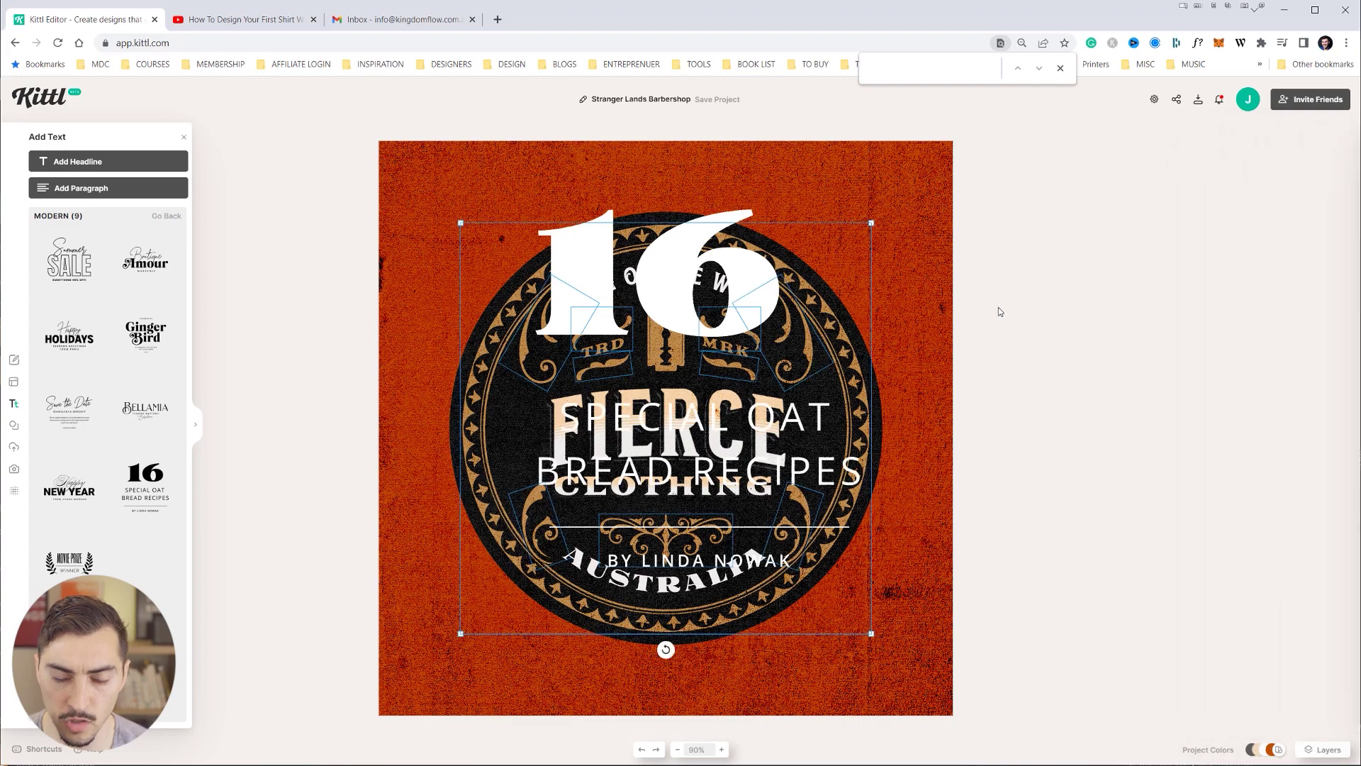
key("ctrl+z")
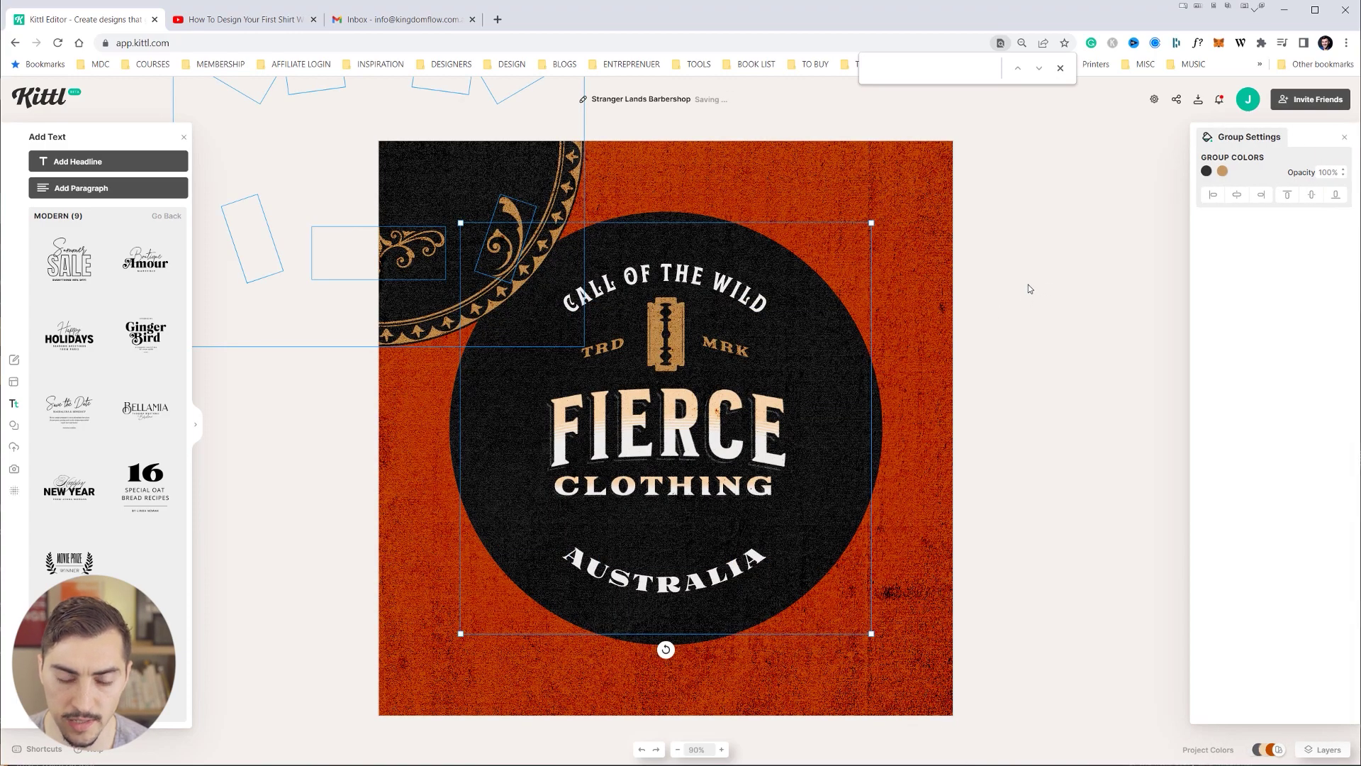
Browse the shape library and add a long horizontal plaque with rounded ends across the badge
left_click(13, 425)
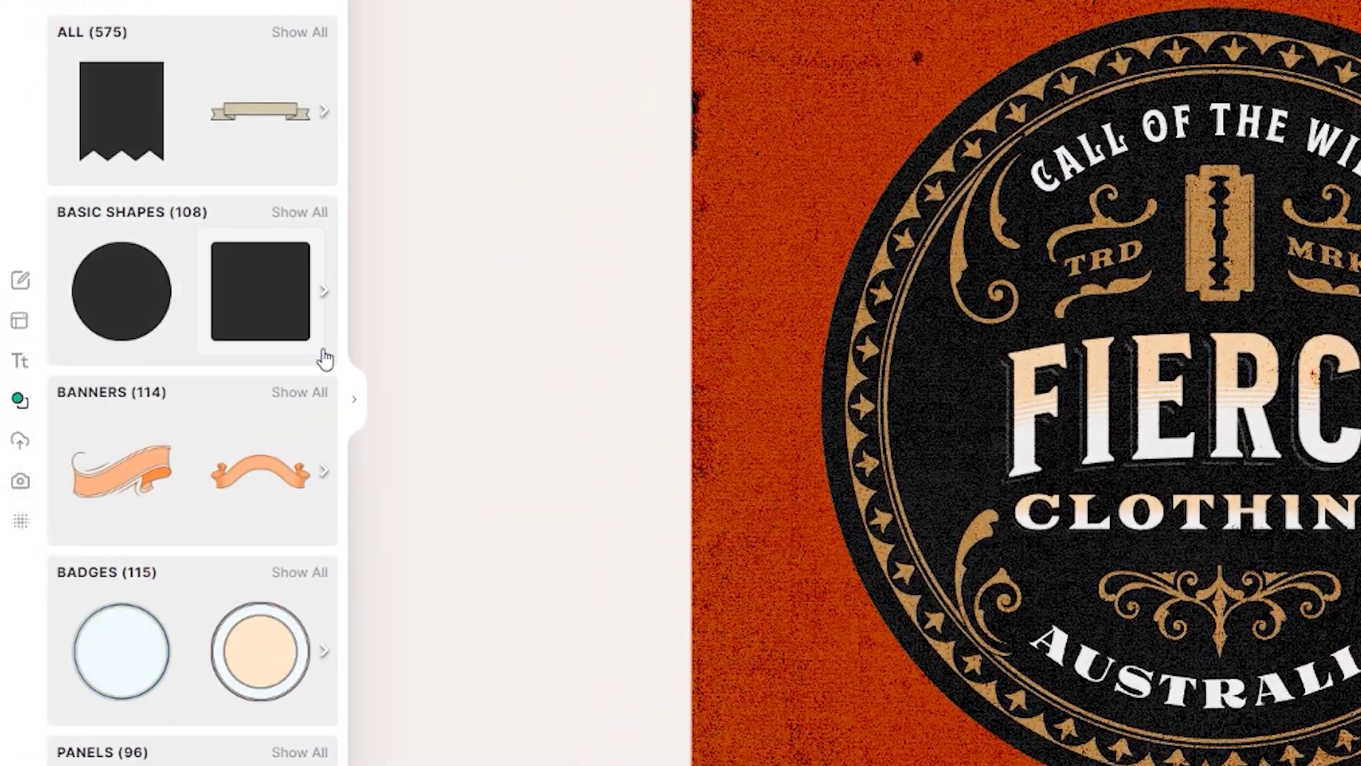
scroll(180, 401, "down", 3)
scroll(325, 359, "down", 5)
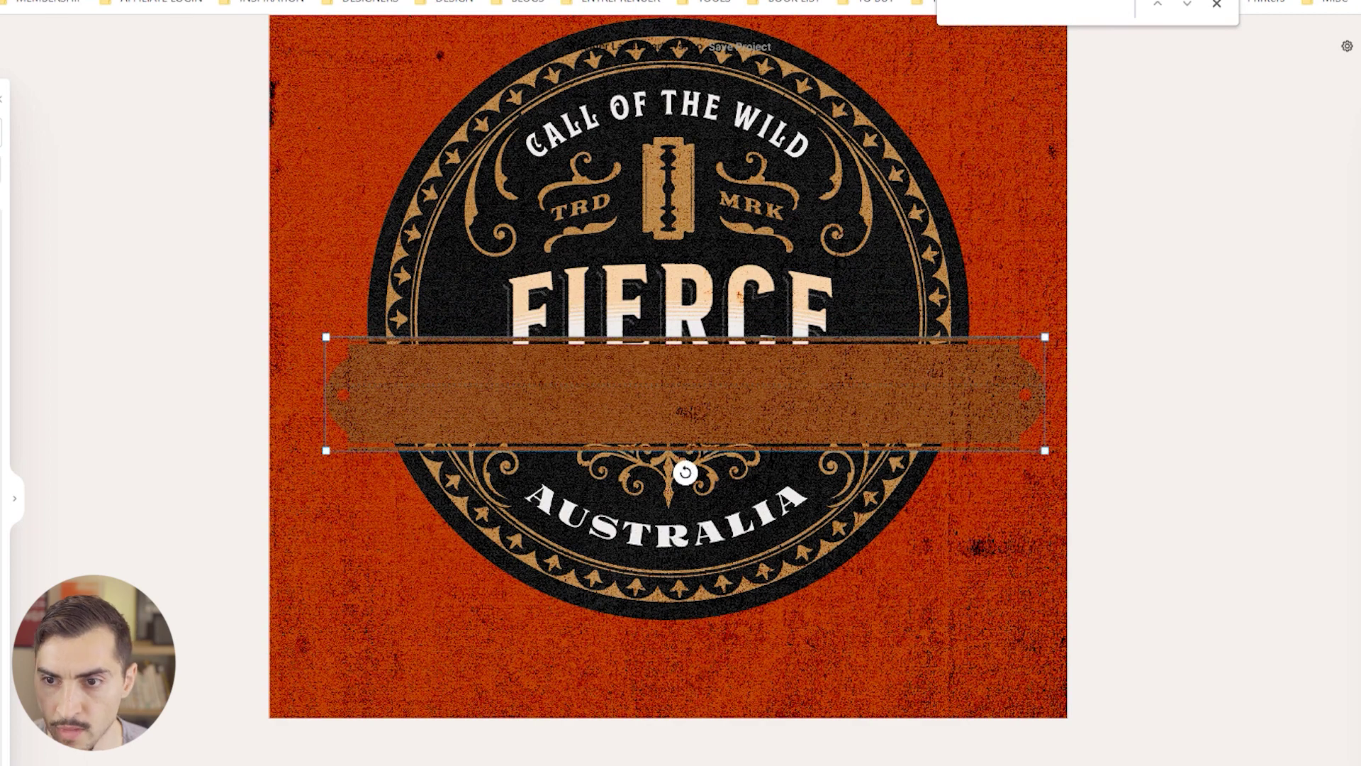
Fill the plaque with the gold tan from the document palette and shrink it to fit over the "CLOTHING" text
left_click(1293, 428)
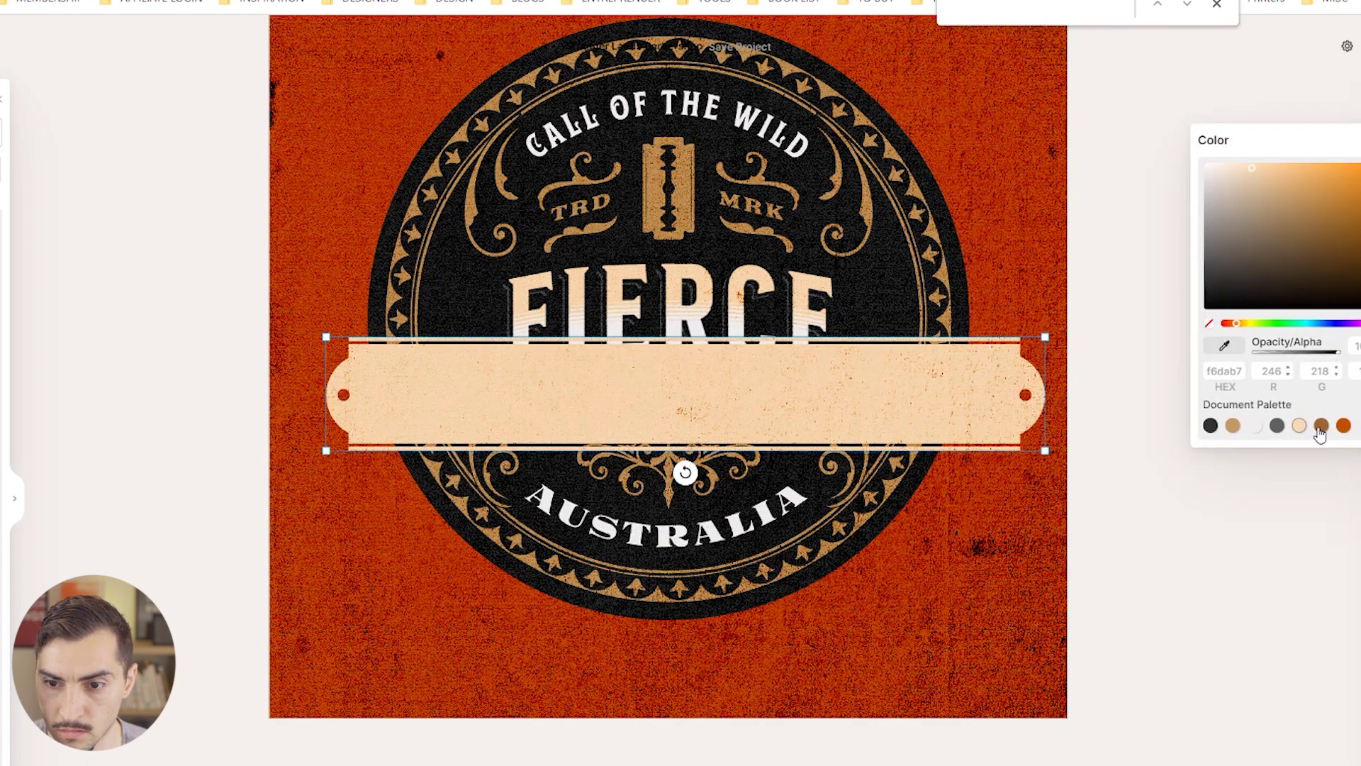
left_click(1320, 426)
left_click(1233, 425)
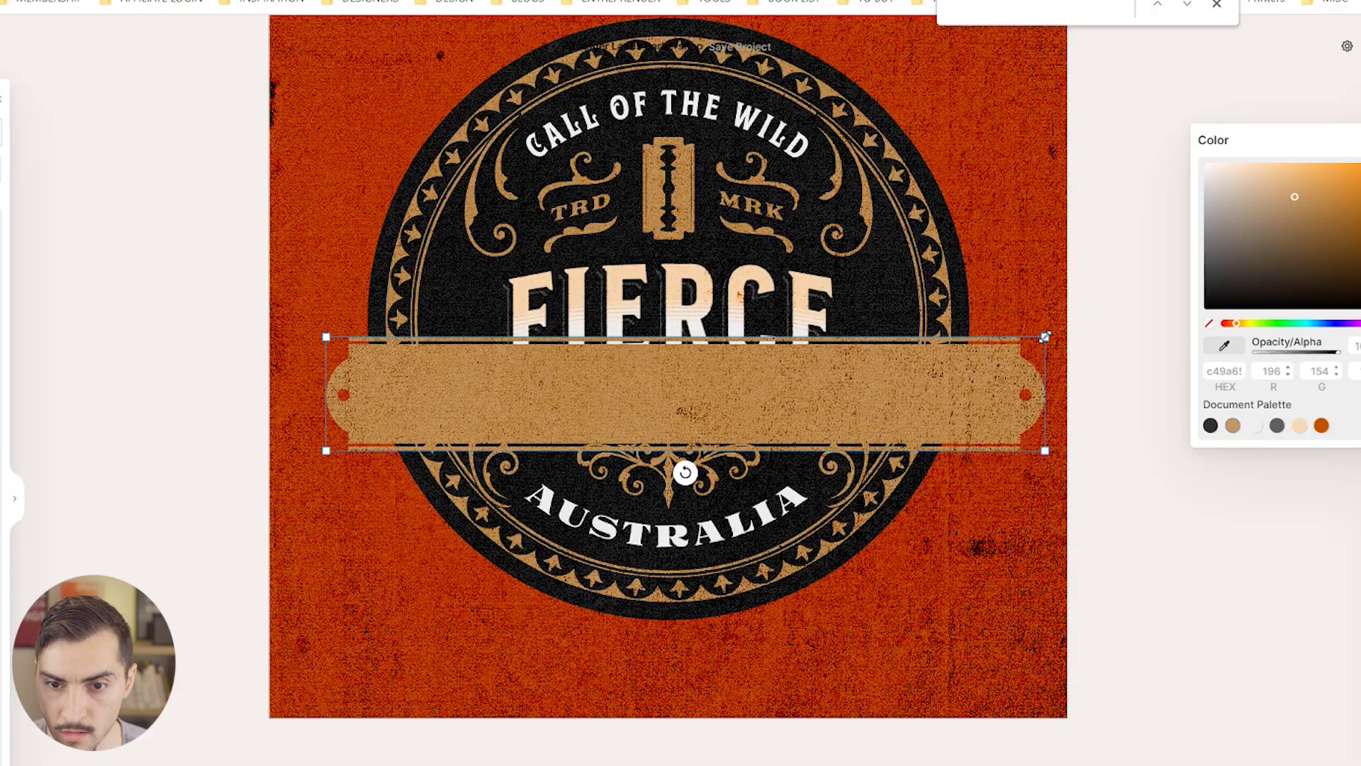
left_click_drag(1046, 338, 813, 391)
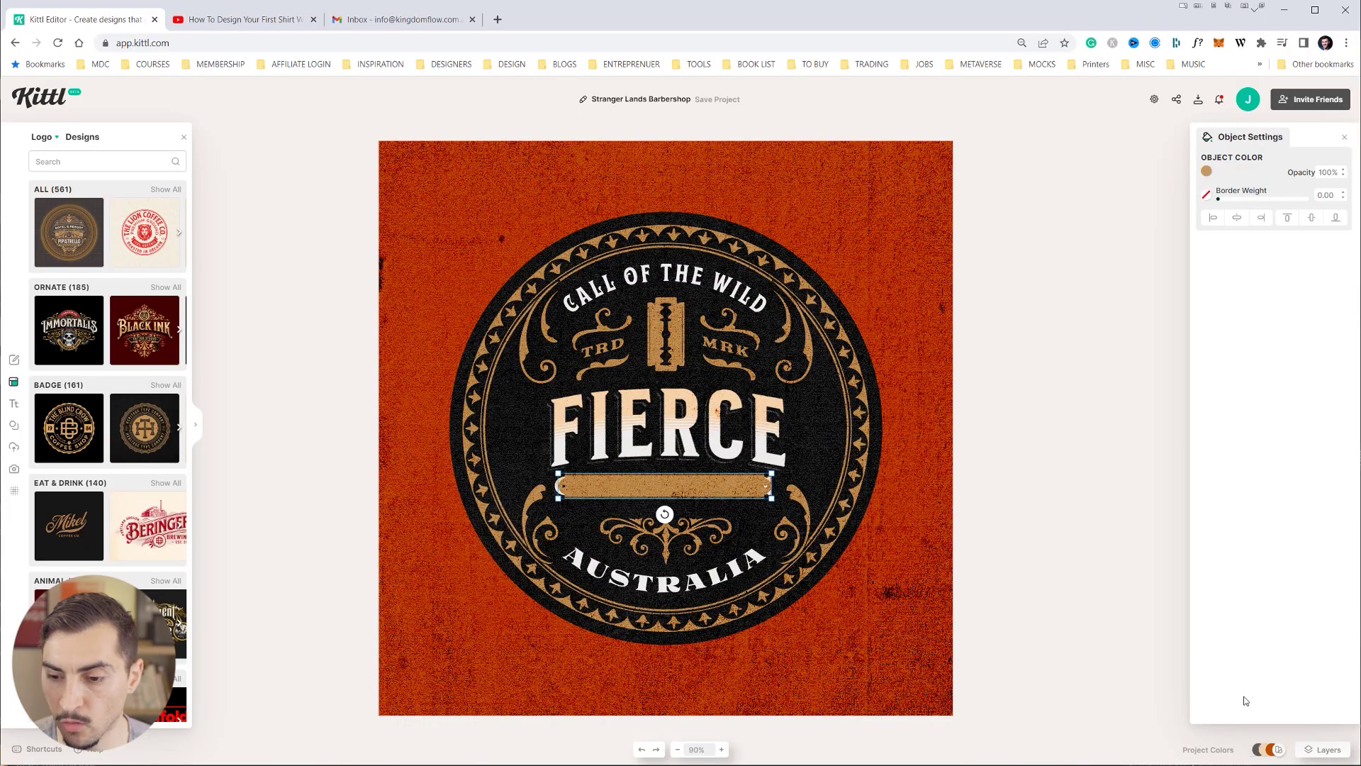
Reorder the layers so the gold plaque sits beneath the "CLOTHING" and "AUSTRALIA" text layers
left_click(1319, 756)
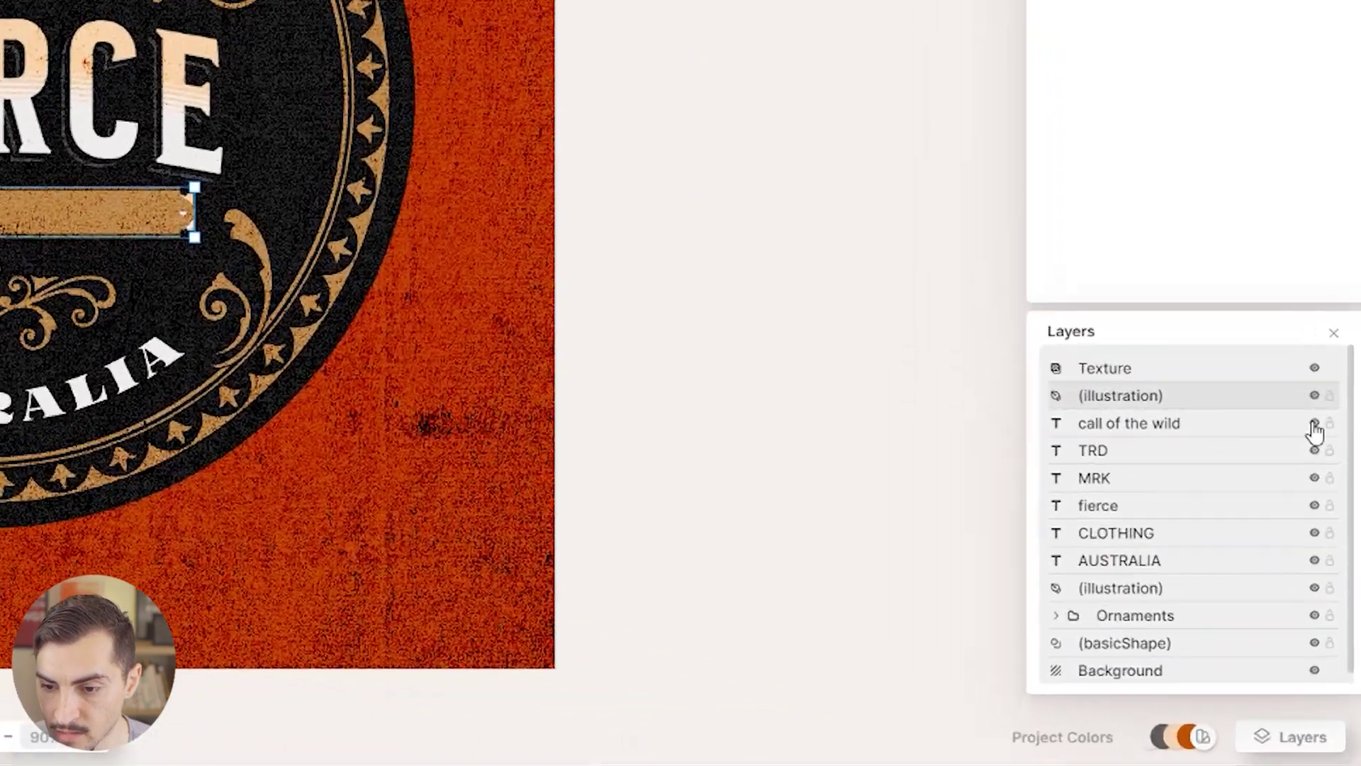
left_click_drag(1266, 583, 1265, 594)
left_click_drag(1113, 316, 1102, 510)
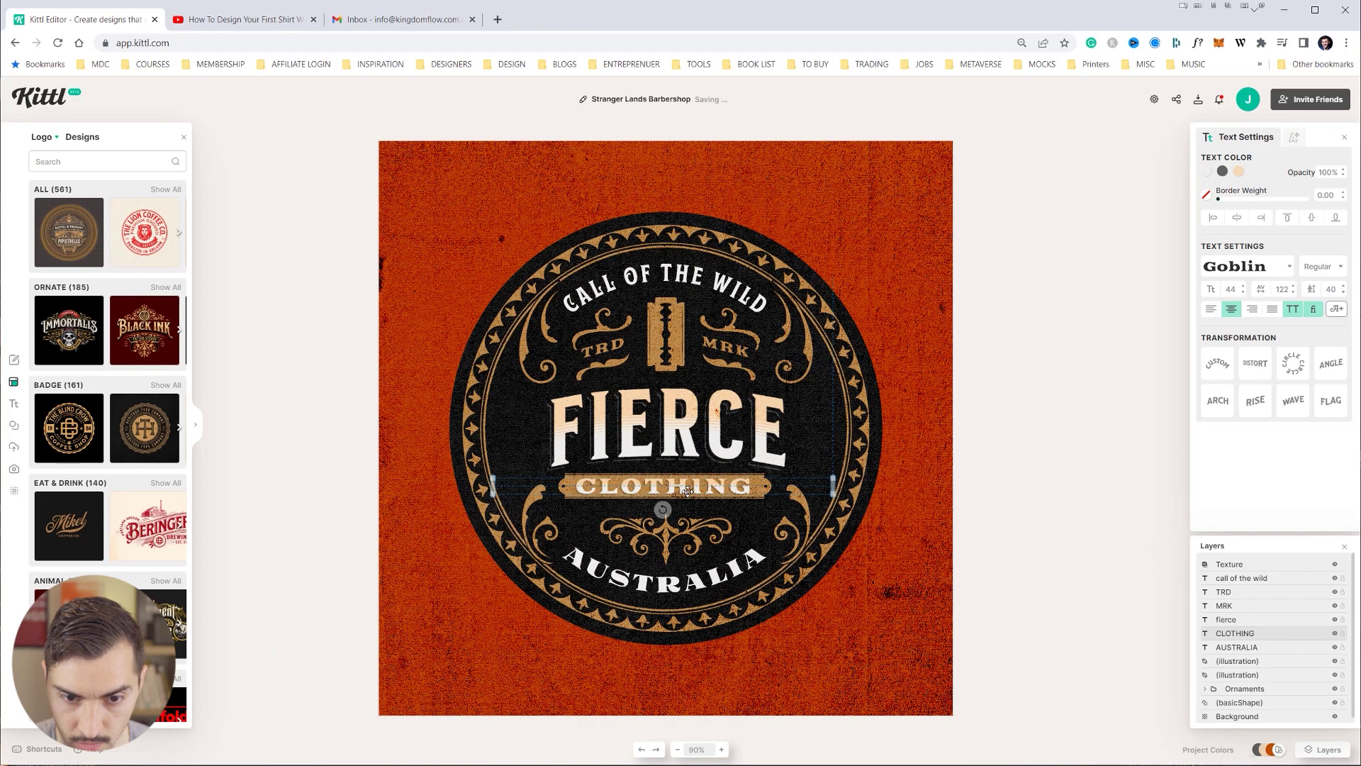
Fill the "CLOTHING" text with the dark charcoal from the document palette
left_click(1207, 172)
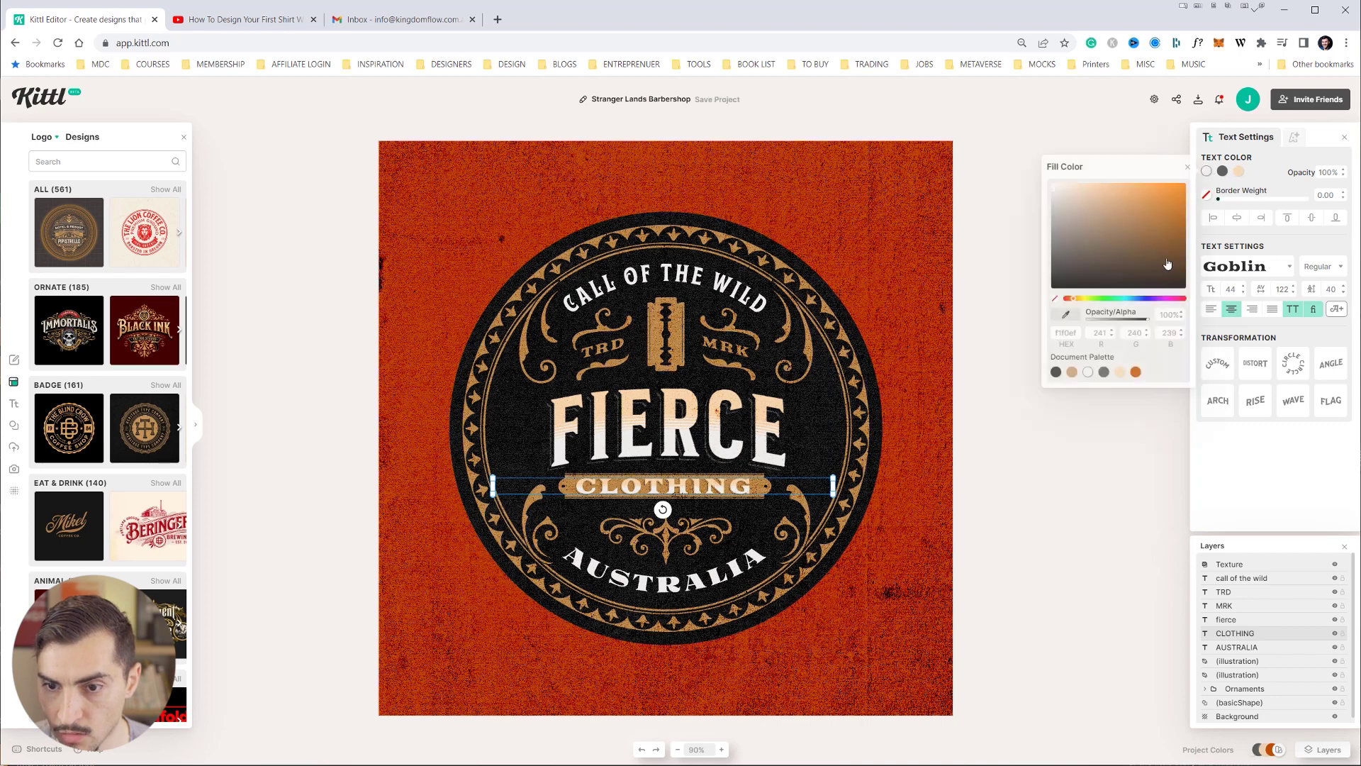
left_click(1056, 374)
left_click(820, 448)
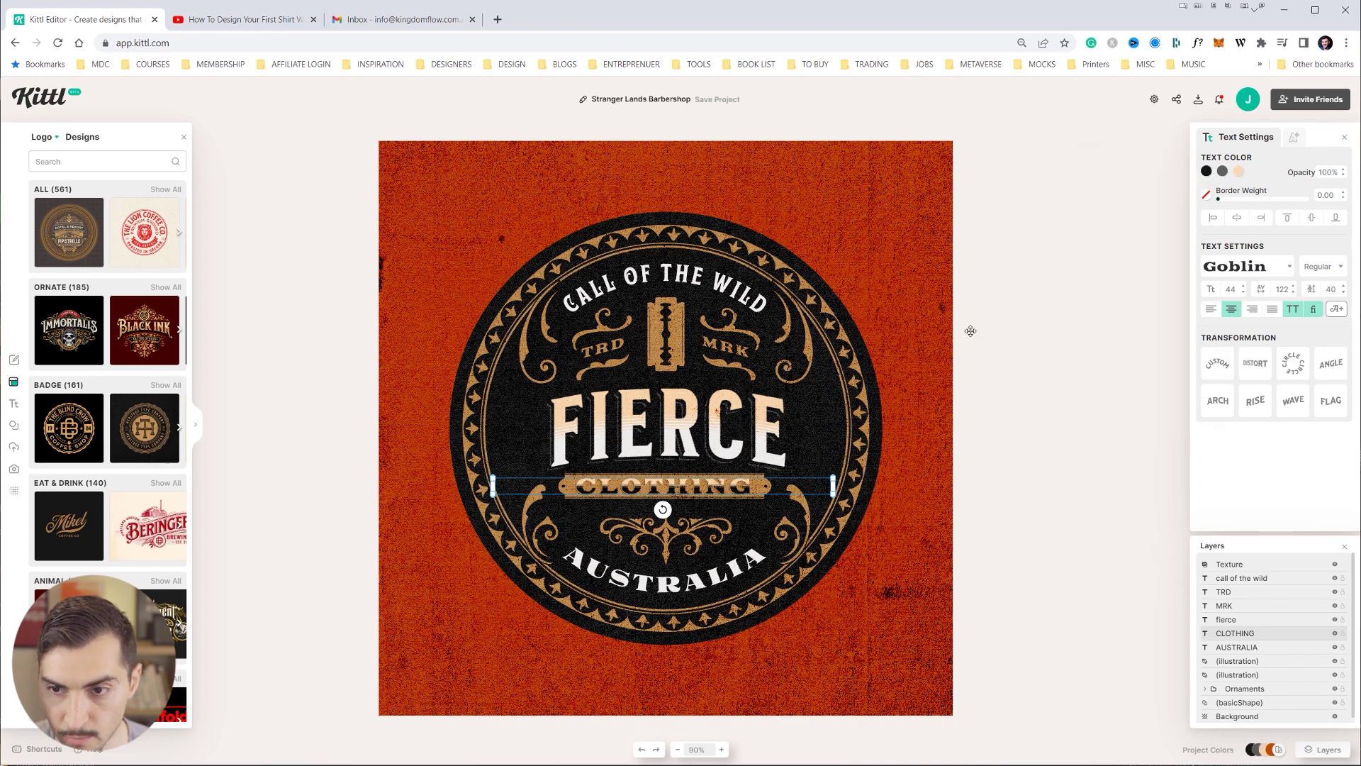
Check the shadow color of the "CLOTHING" text and set its decoration color to the palette's dark charcoal
left_click(1222, 171)
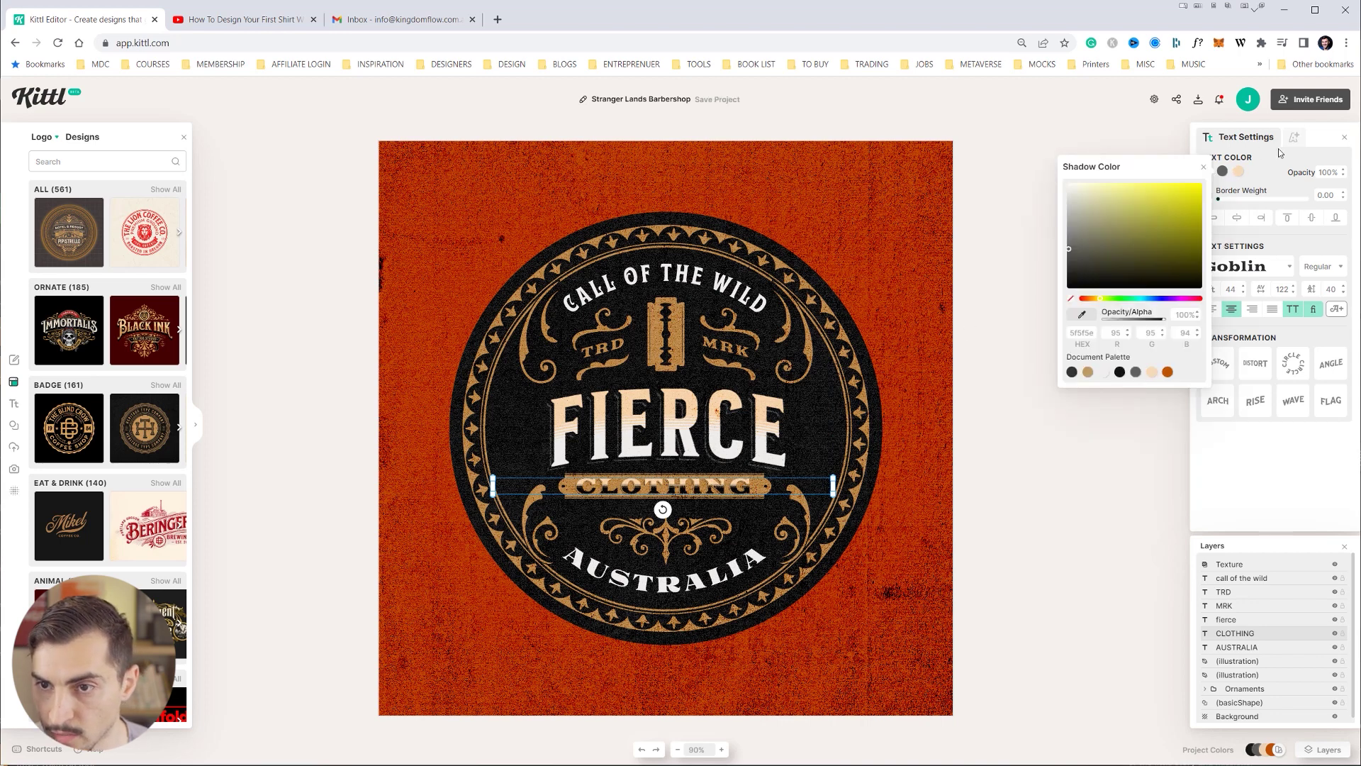
left_click(1287, 239)
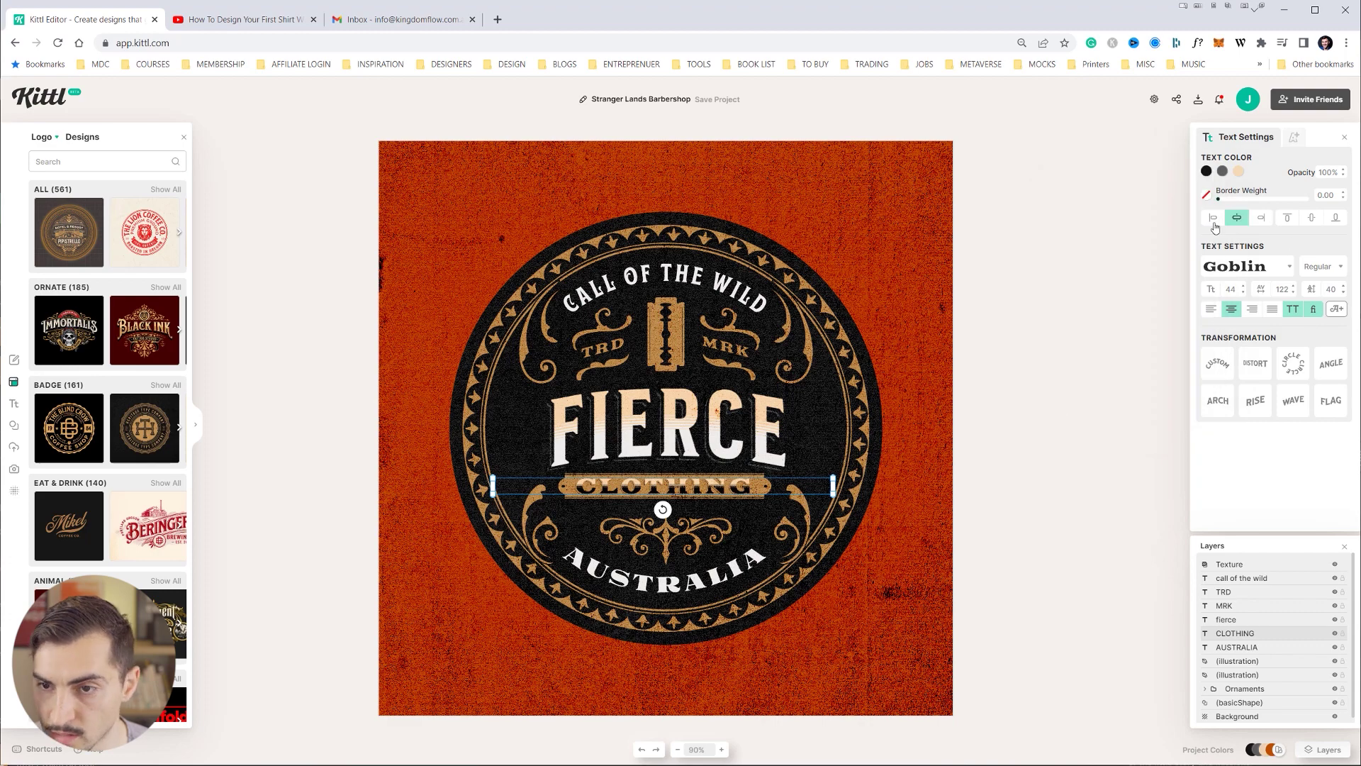
left_click(1206, 172)
left_click(1222, 173)
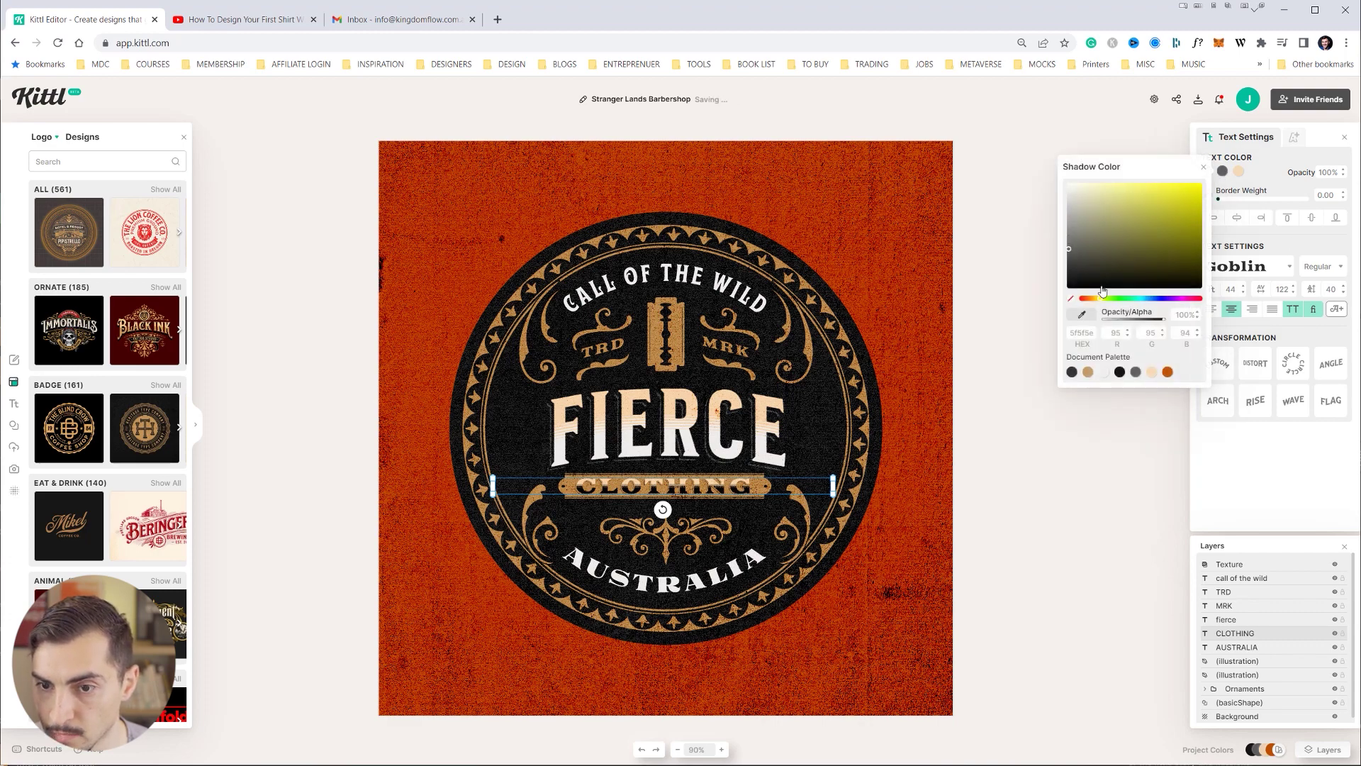
left_click(1237, 171)
left_click(1087, 371)
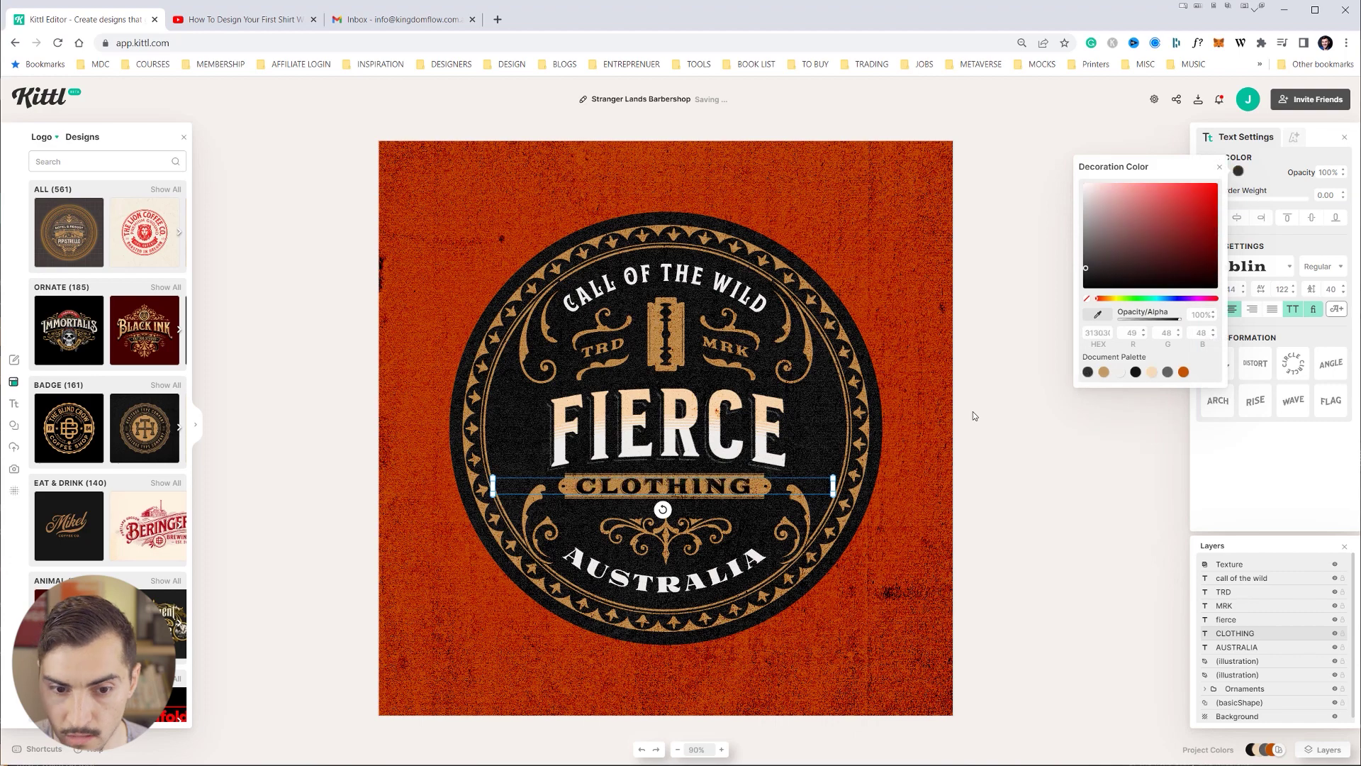
left_click(974, 411)
Enlarge the gold plaque slightly around the "CLOTHING" text and nudge the "FIERCE" text upward
scroll(671, 510, "up", 5)
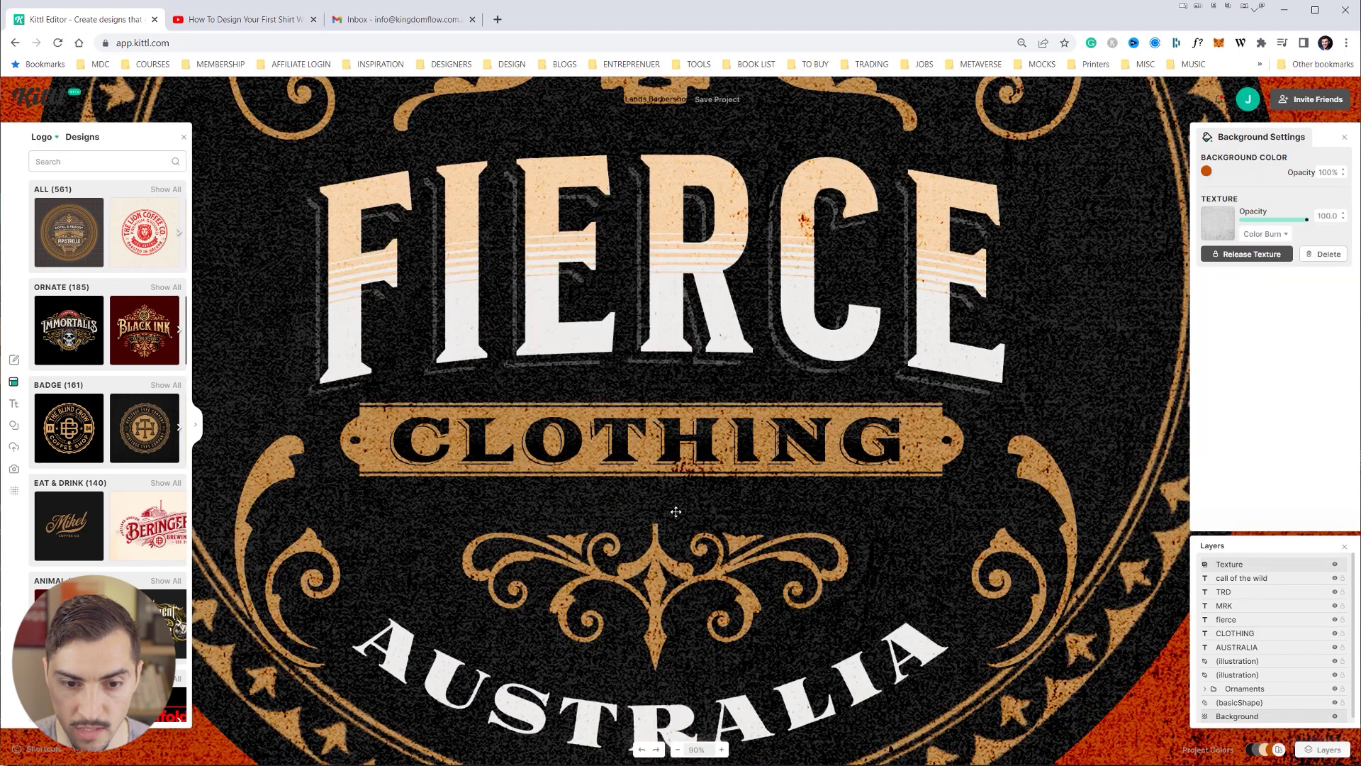
left_click(865, 435)
left_click(925, 405)
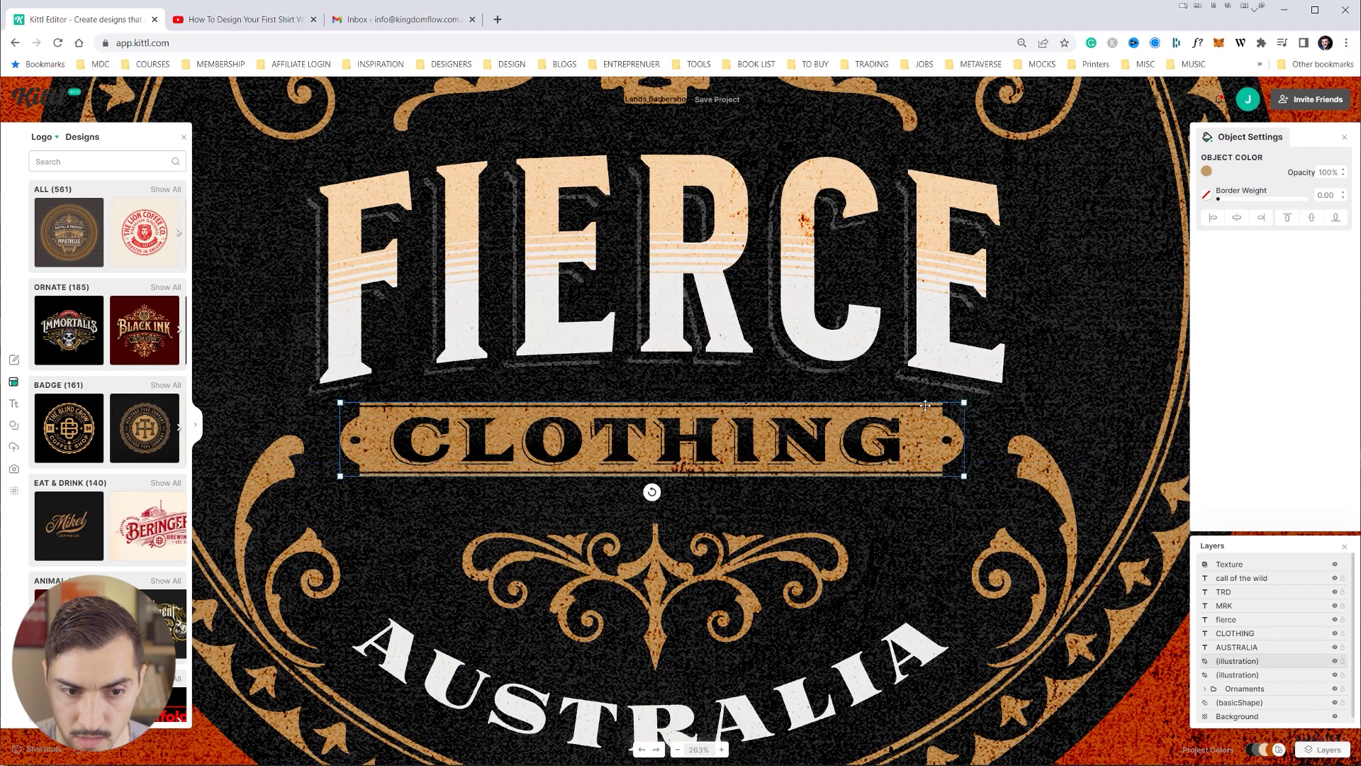
left_click_drag(963, 403, 973, 398)
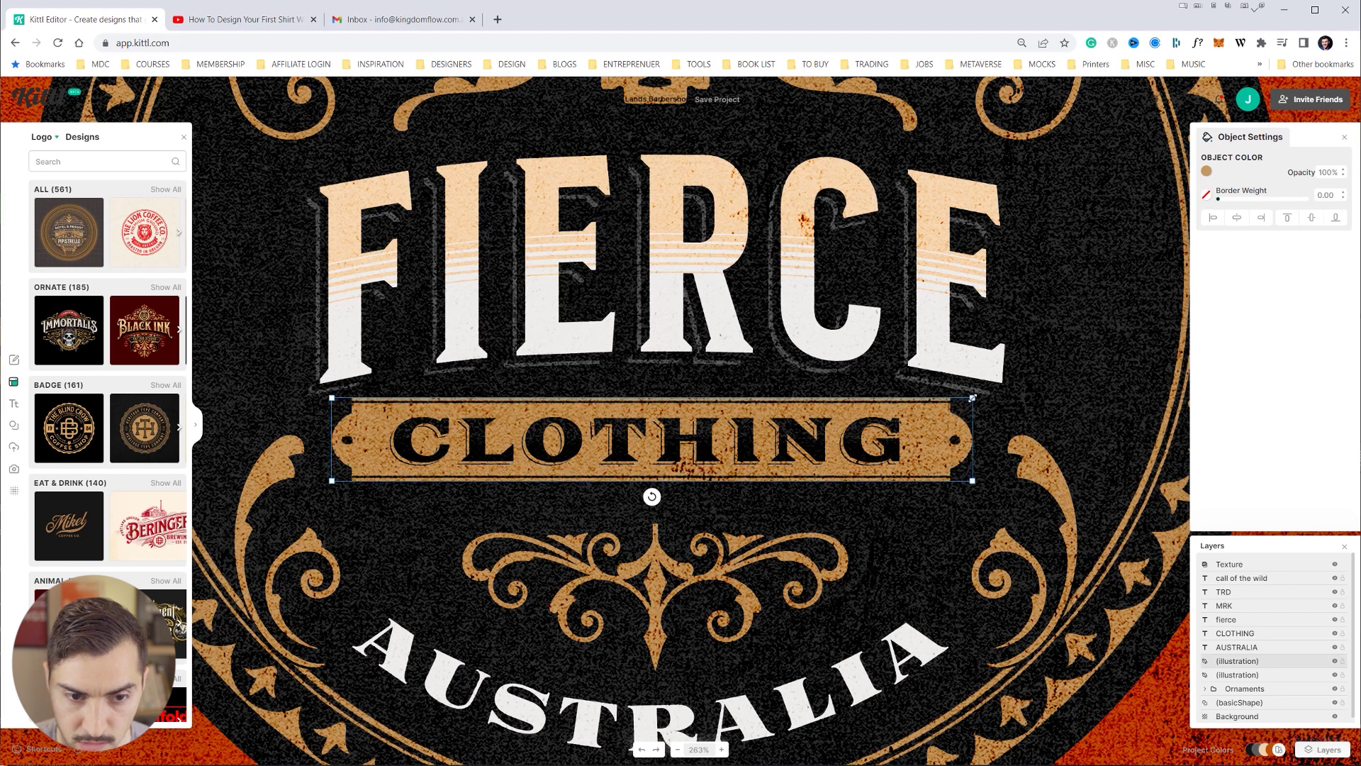
left_click(818, 251)
key("shift+Up")
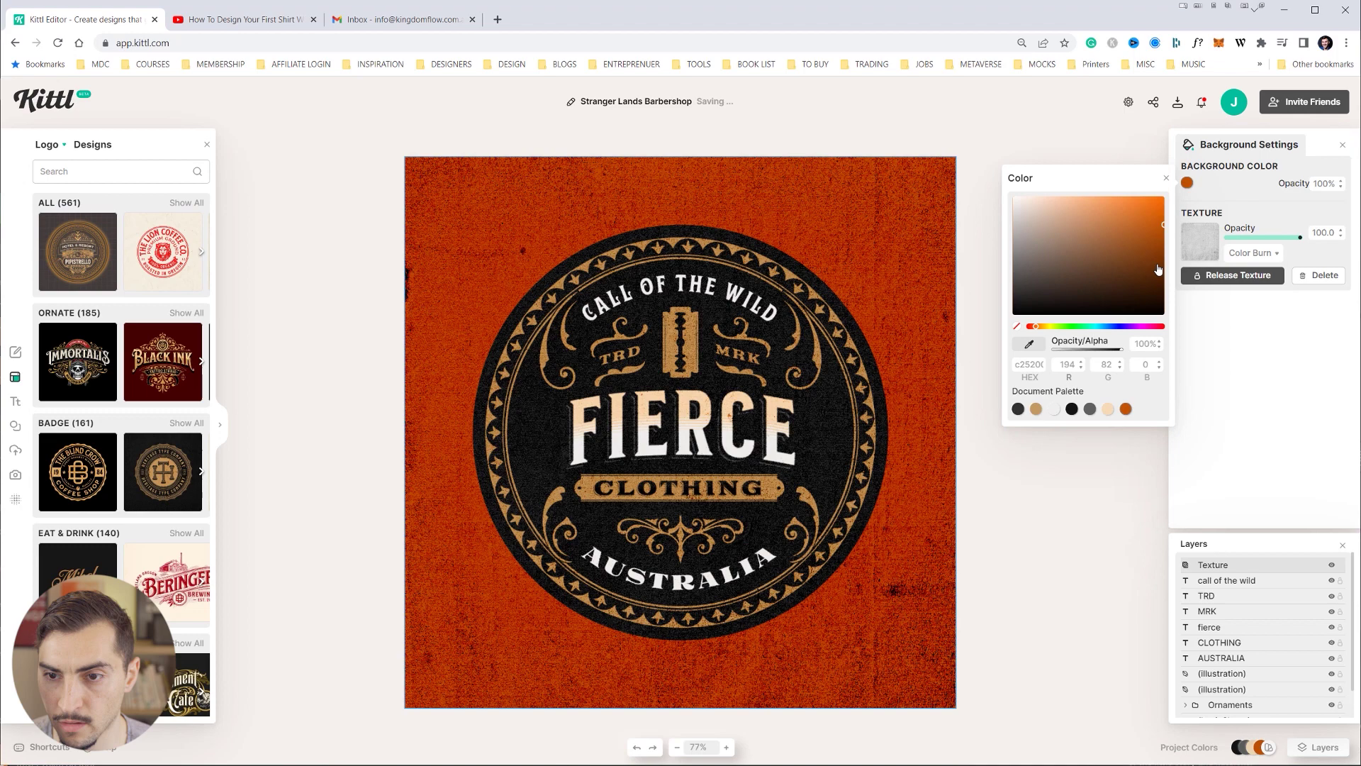
Change the textured background's color to a muted brown with RGB 144, 101, 69
left_click_drag(1167, 231, 1093, 252)
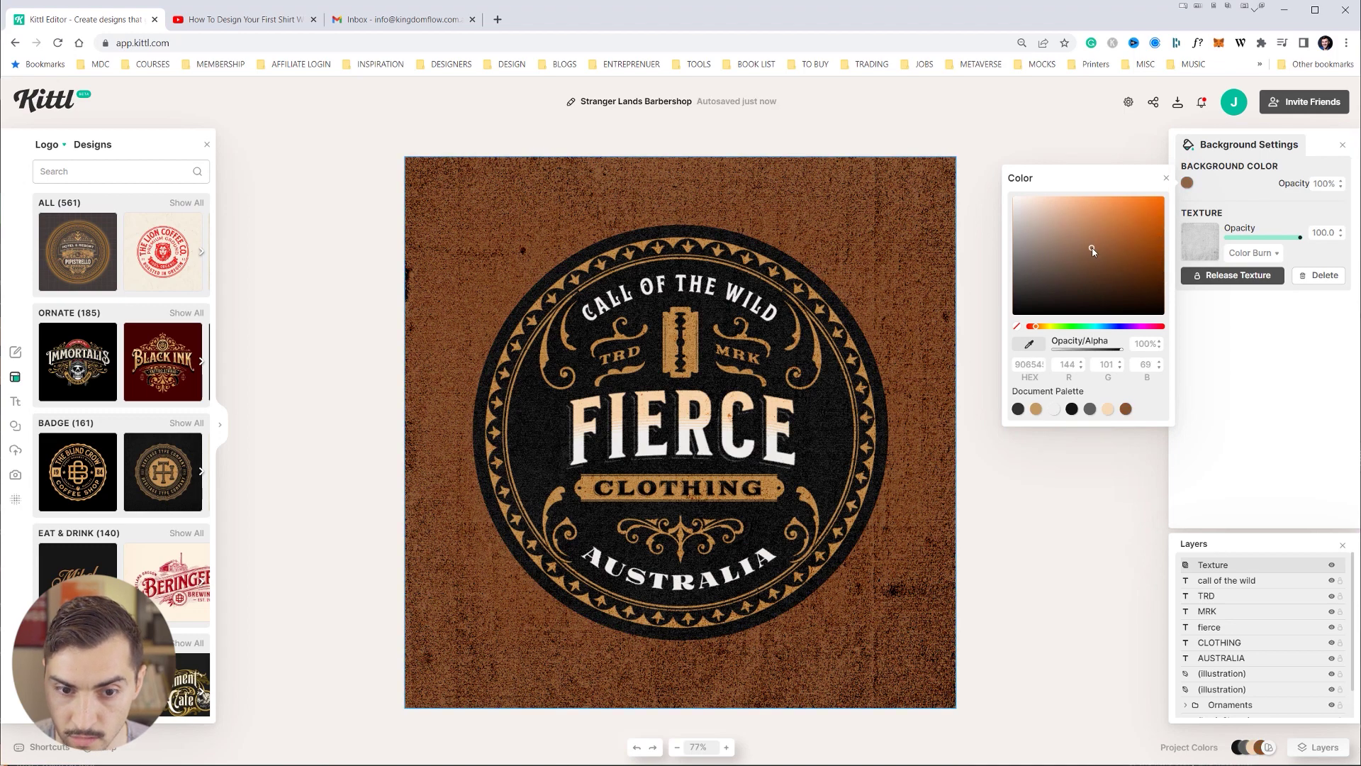
left_click(993, 135)
Browse the elements library's ornament, illustration and abstract categories, including splatters, geometric shapes and frames
left_click(15, 425)
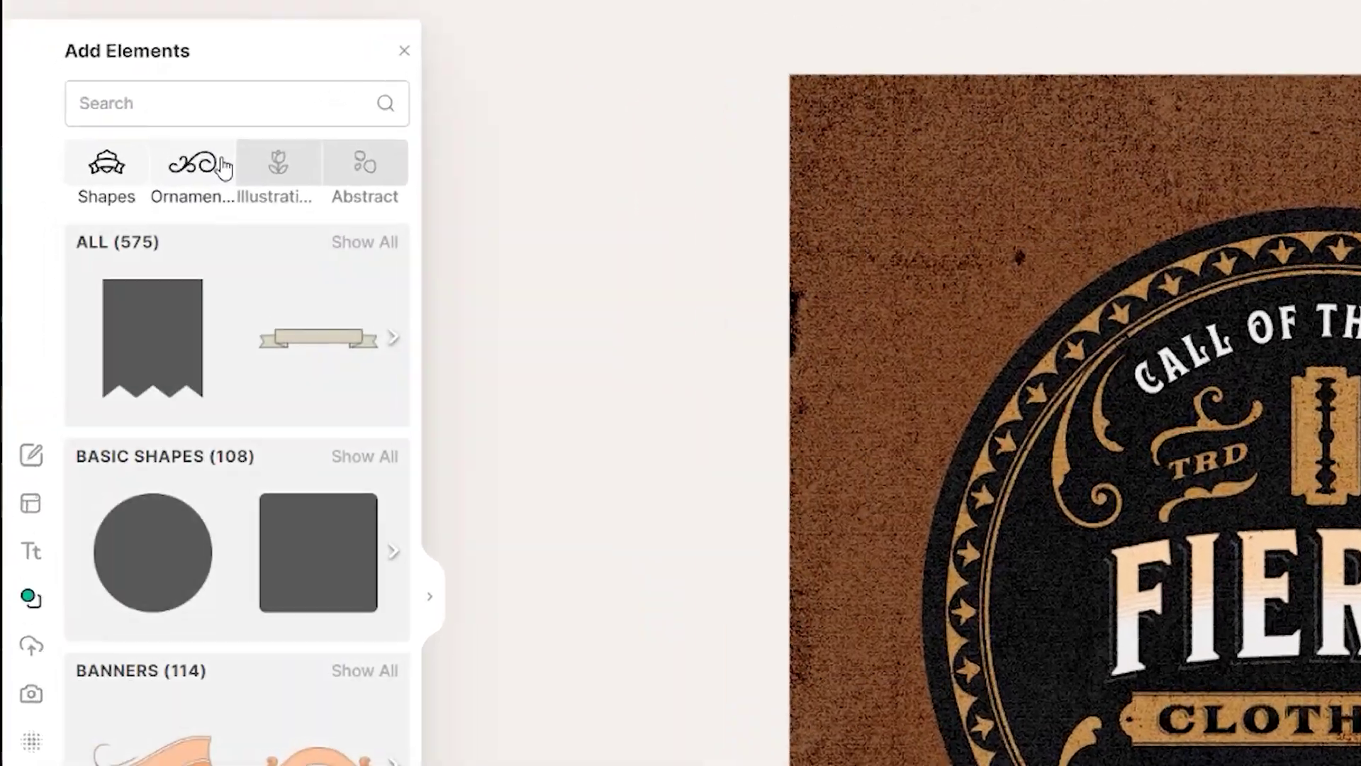
left_click(111, 203)
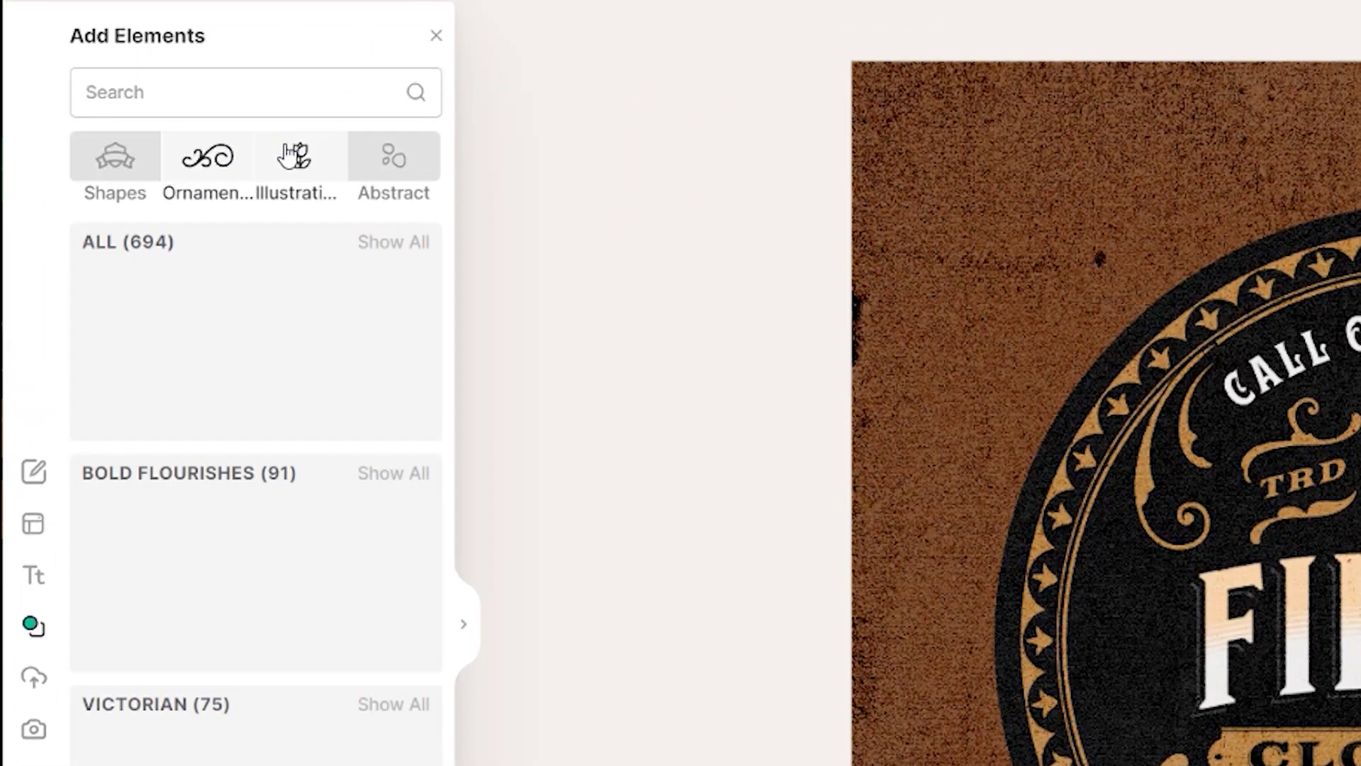
left_click(287, 154)
left_click(415, 153)
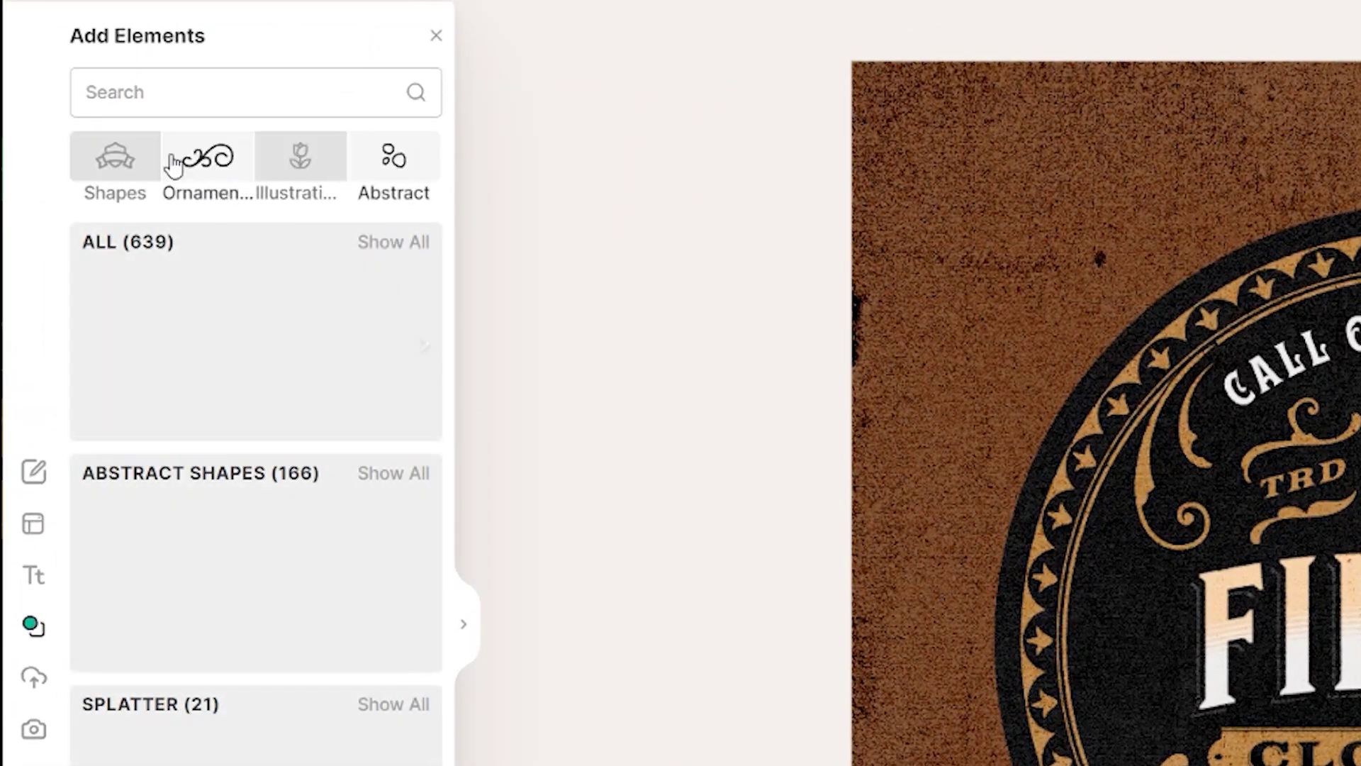
scroll(222, 252, "down", 2)
scroll(349, 407, "down", 2)
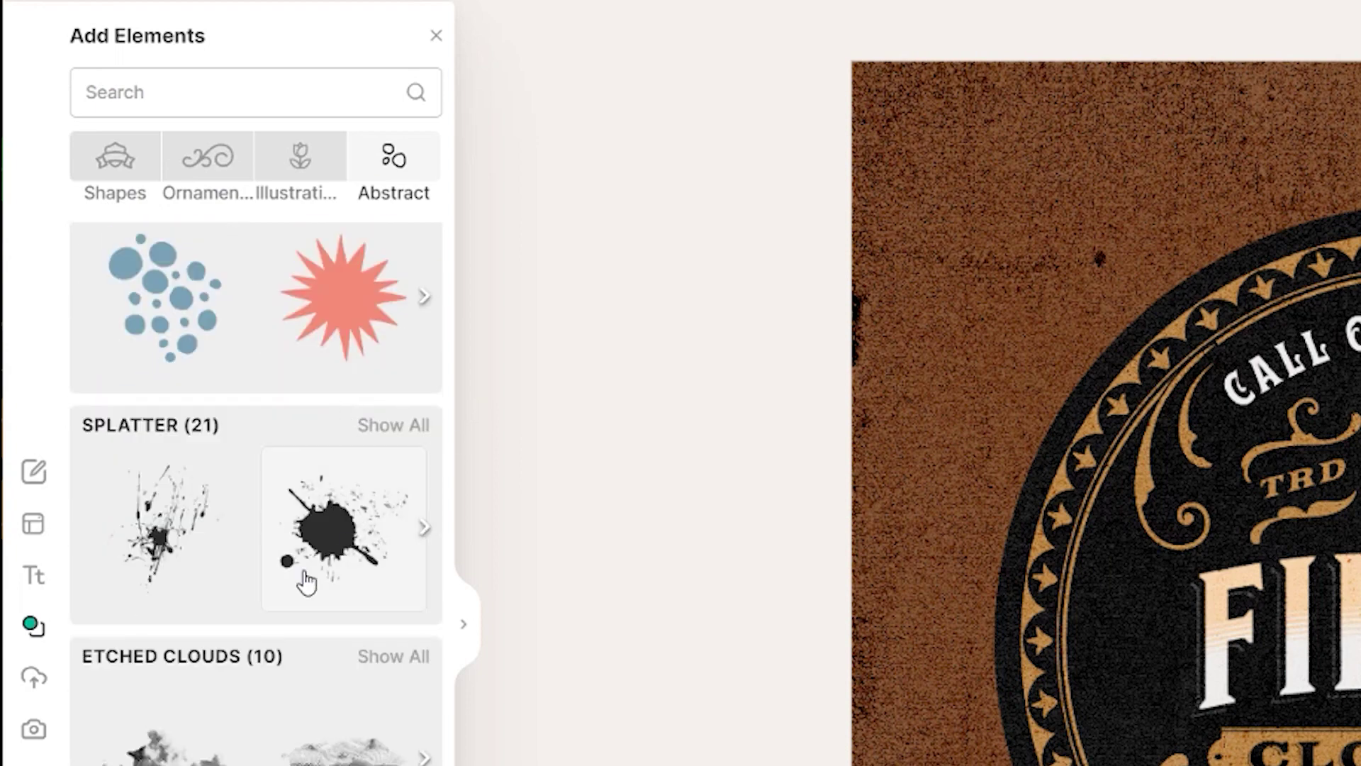
scroll(306, 581, "down", 2)
scroll(303, 502, "down", 3)
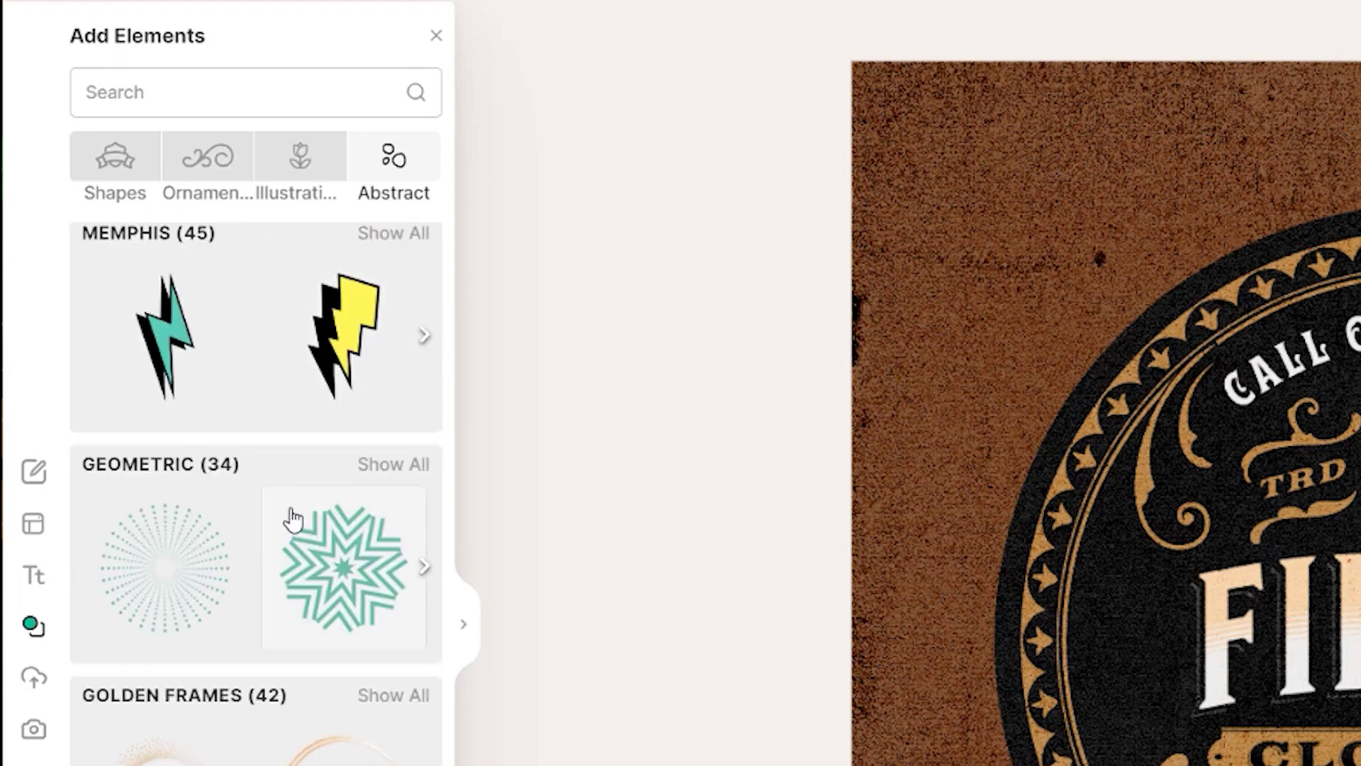
scroll(292, 519, "down", 3)
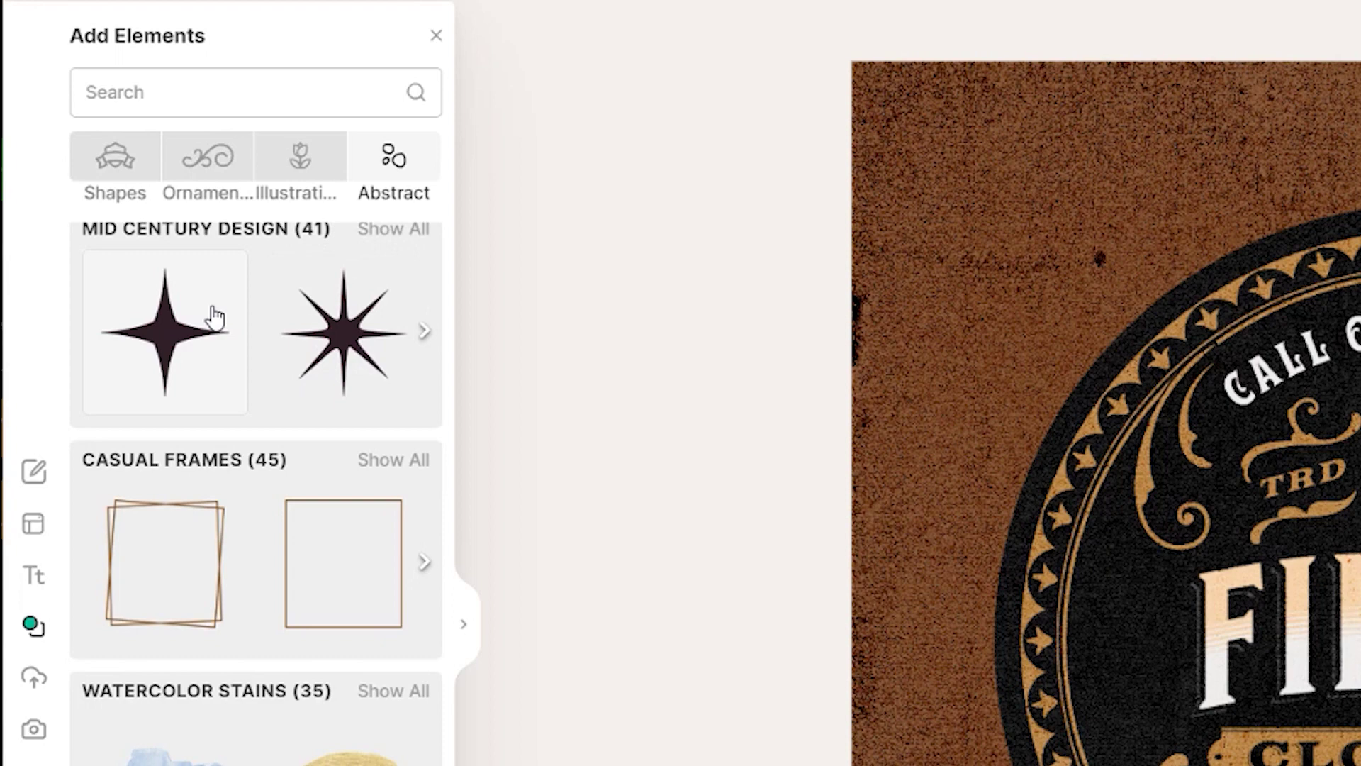
Search the elements library for LION, add the black roaring bear head and enlarge it over the badge center
scroll(258, 337, "down", 5)
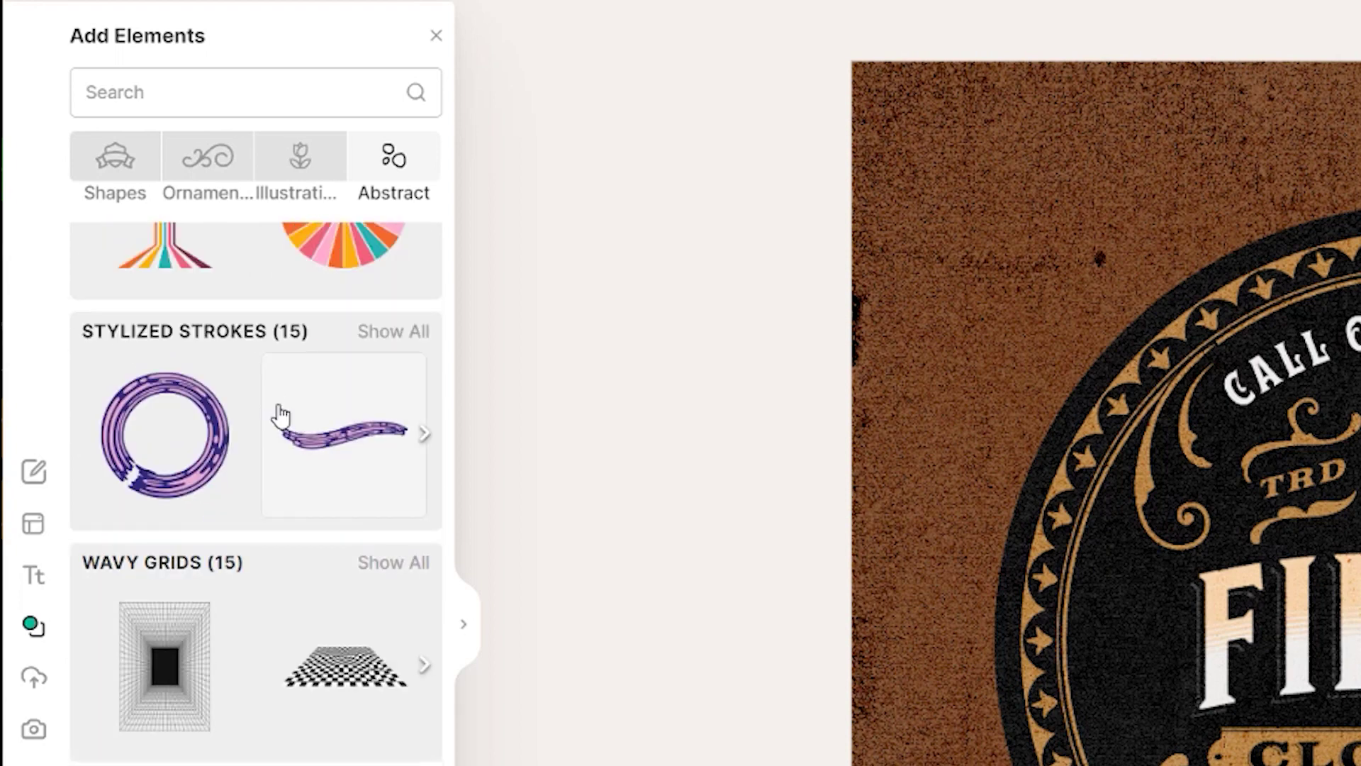
scroll(304, 489, "up", 4)
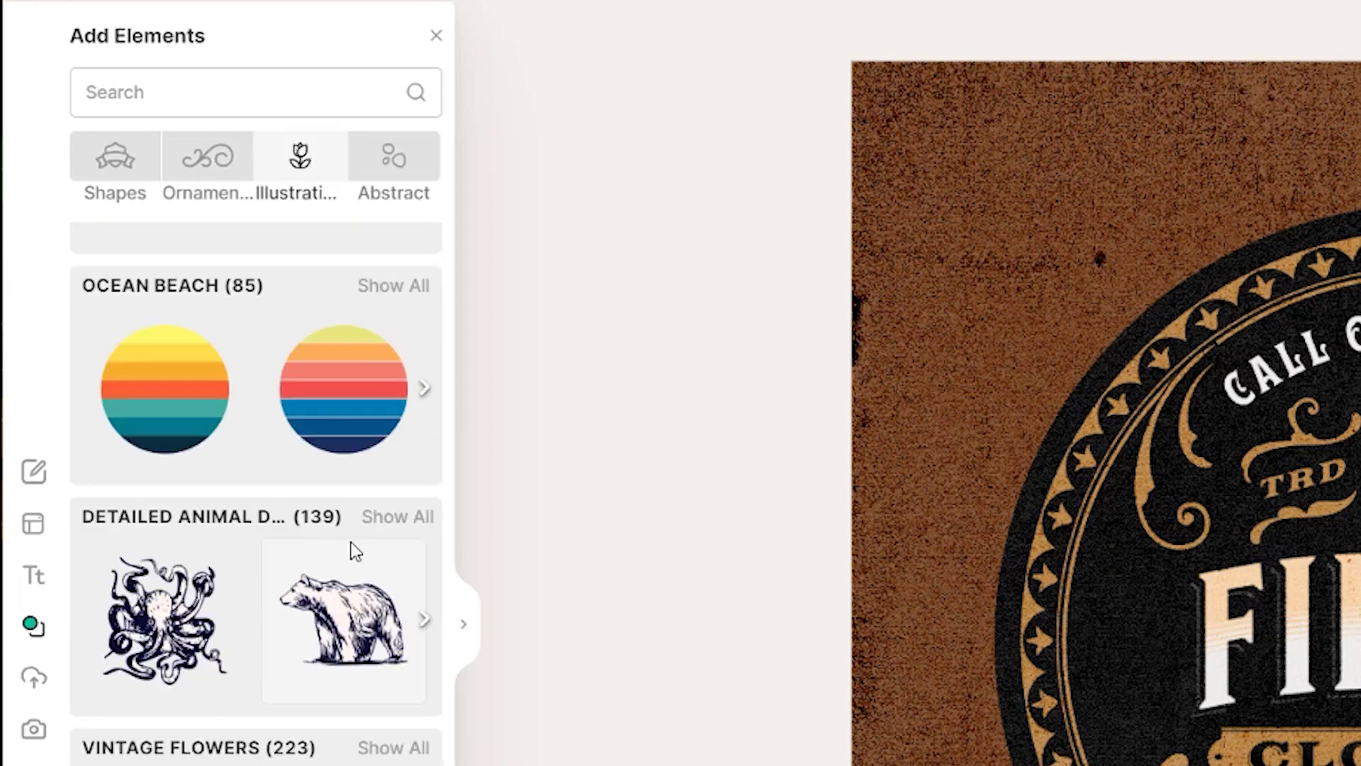
scroll(355, 551, "down", 15)
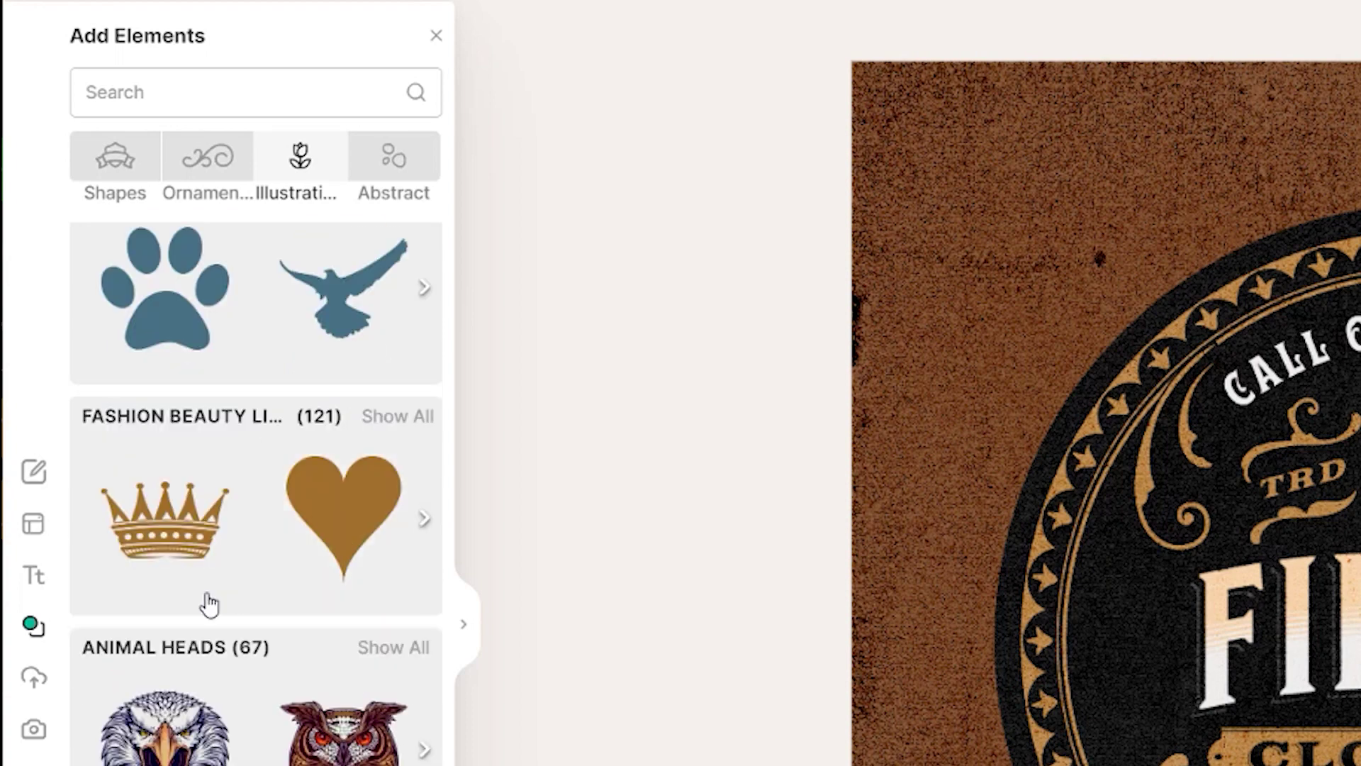
left_click(388, 655)
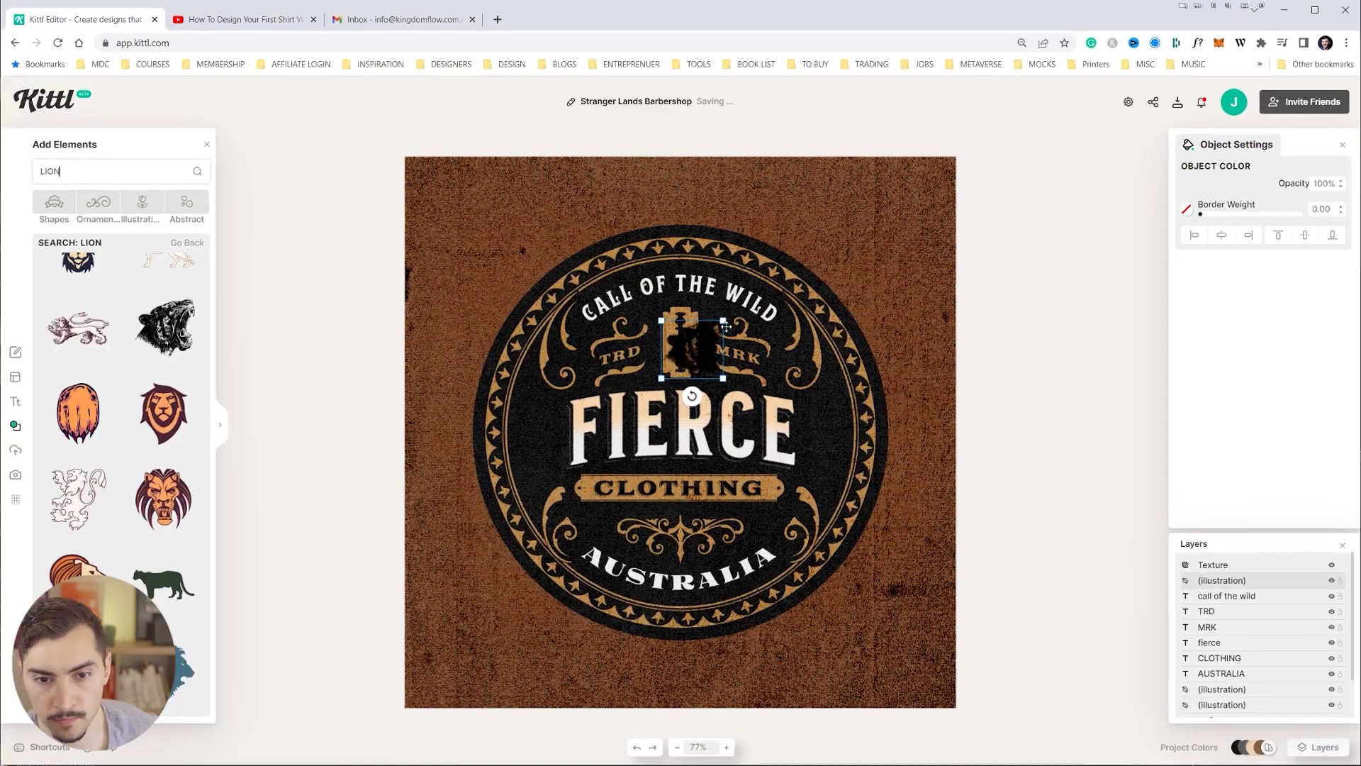
left_click_drag(723, 321, 869, 184)
left_click_drag(825, 261, 699, 388)
Recolor both colors of the roaring bear head to the document palette's gold
left_click(1188, 183)
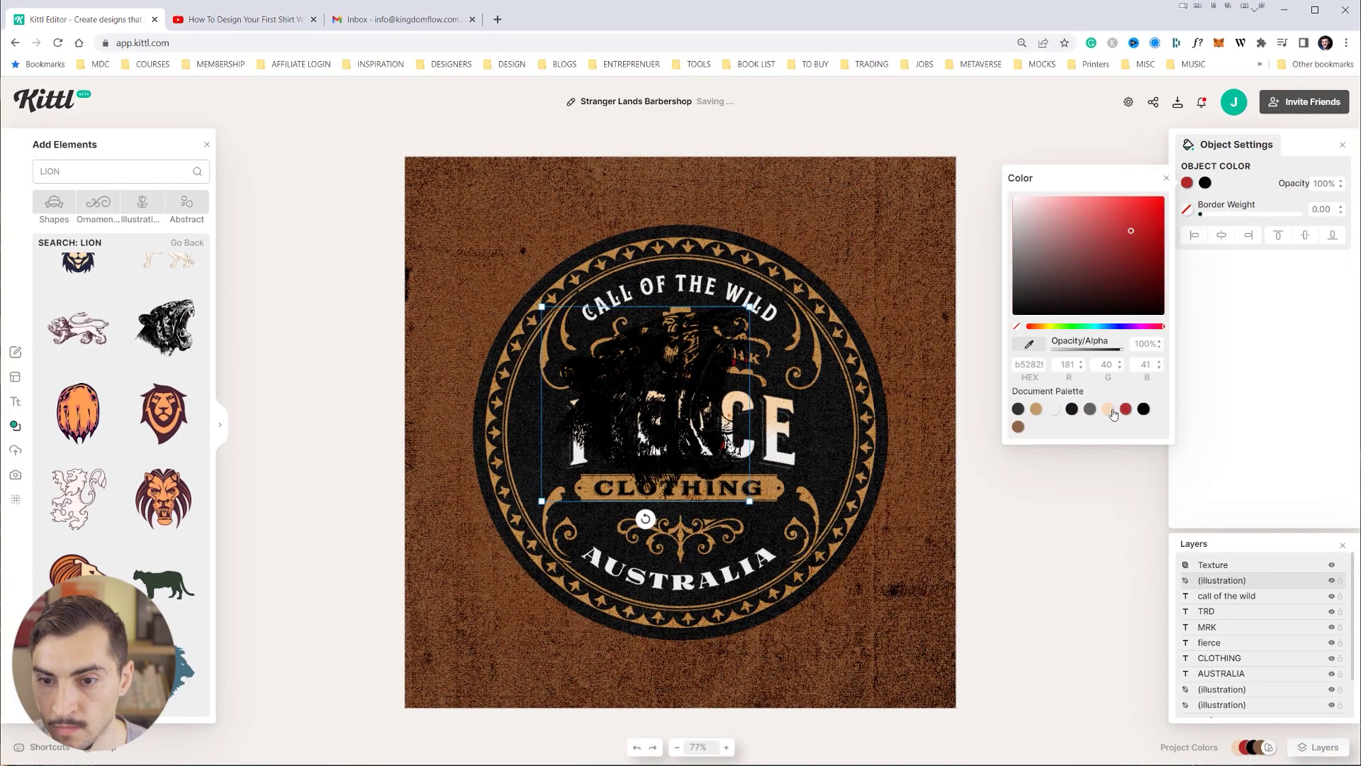
left_click(1036, 410)
left_click(1204, 184)
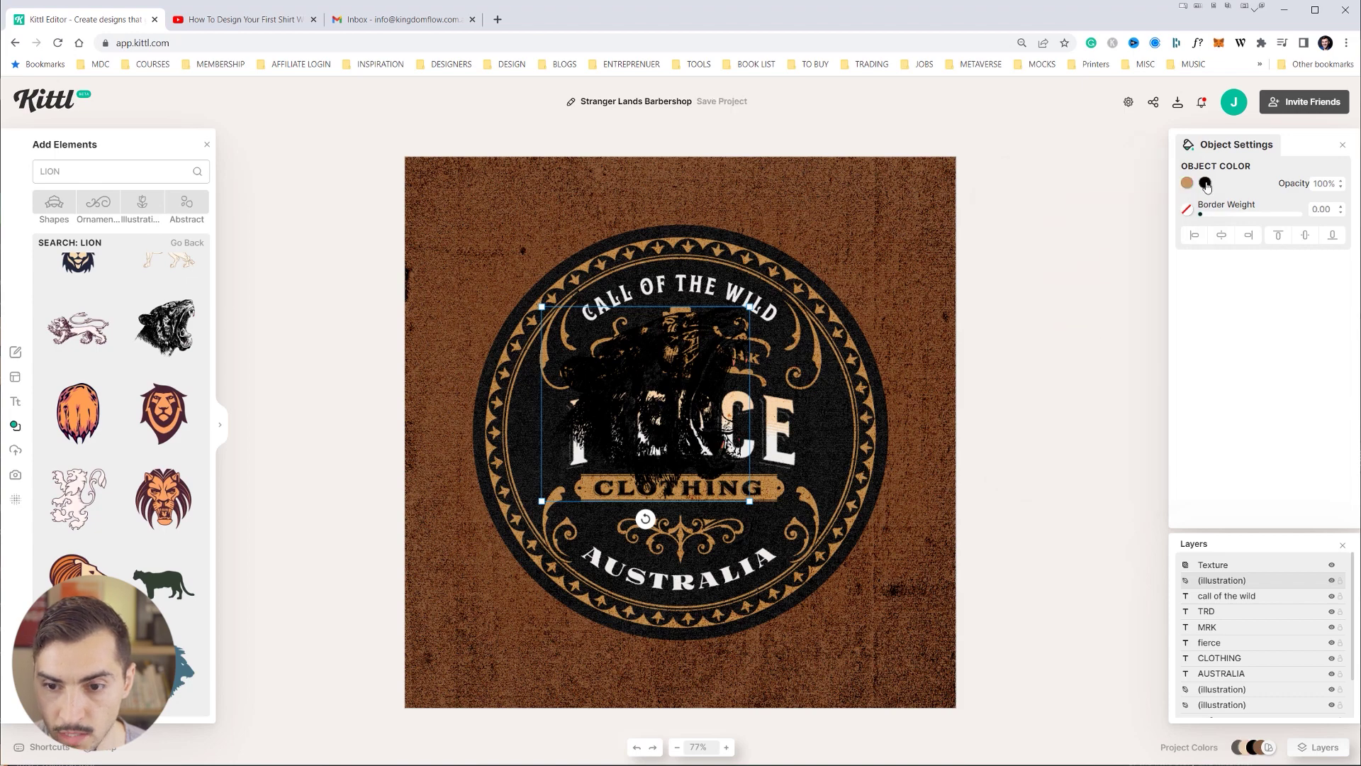
left_click(1054, 409)
Shrink the roaring bear head and place it between TRD and MRK, above the FIERCE text
mouse_move(640, 379)
left_mouse_down()
mouse_move(712, 387)
mouse_move(657, 399)
left_mouse_up()
left_click(771, 326)
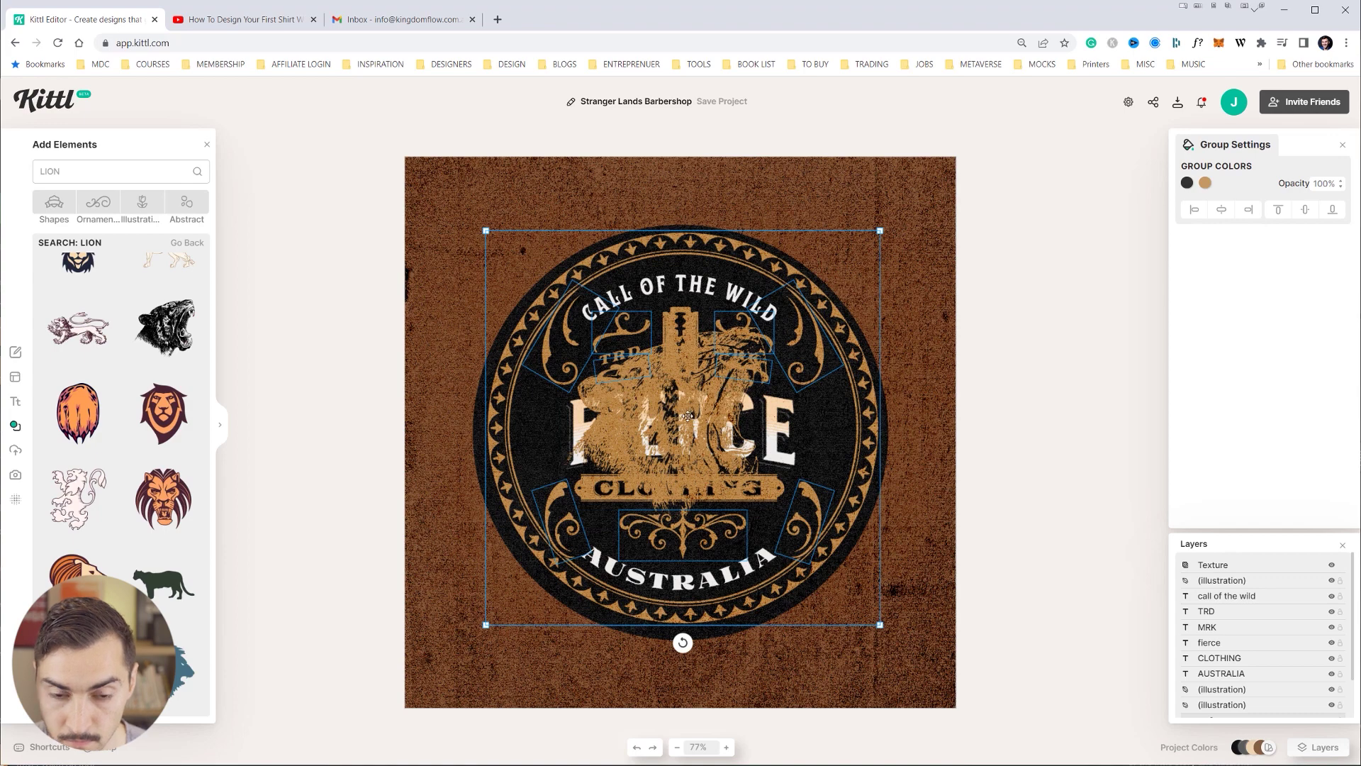
left_click(671, 414)
mouse_move(668, 409)
left_mouse_down()
mouse_move(666, 546)
mouse_move(669, 358)
mouse_move(669, 403)
left_mouse_up()
left_click_drag(766, 321, 686, 395)
left_click_drag(628, 457, 677, 342)
left_click_drag(734, 280, 687, 341)
Delete the barber tool ornament behind the bear head and the scroll ornaments around TRD and MRK
left_click(675, 349)
key("Delete")
left_click(751, 340)
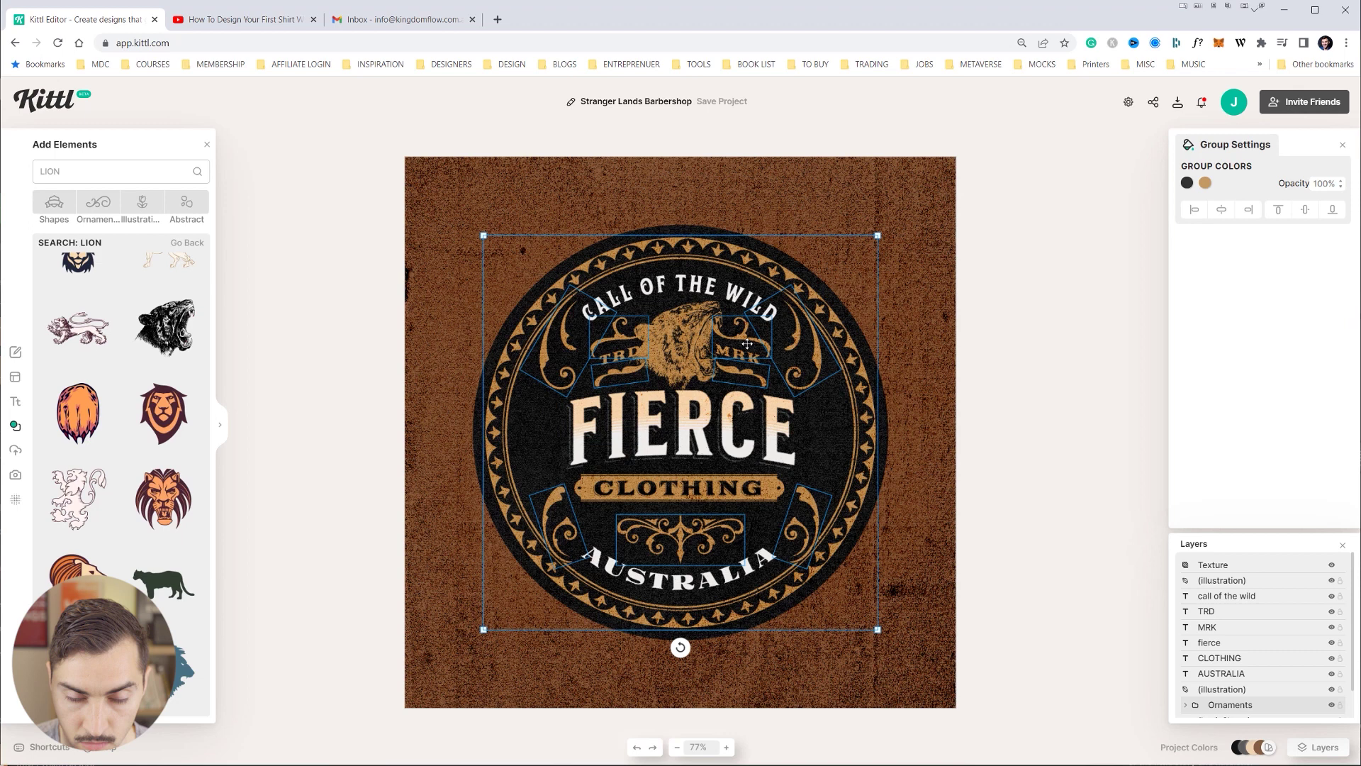
left_click(748, 335)
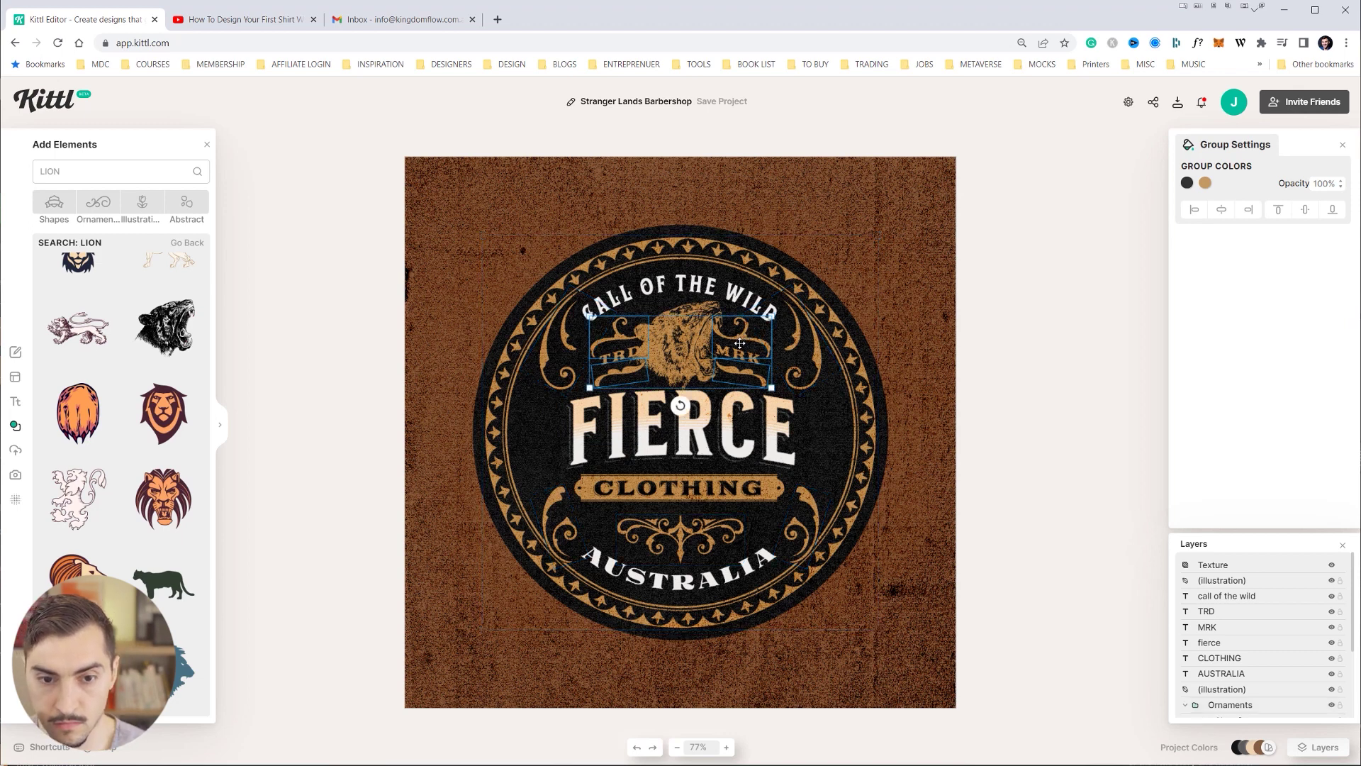
key("Delete")
Move the TRD and MRK texts down to either side of the FIERCE text
left_click(739, 352)
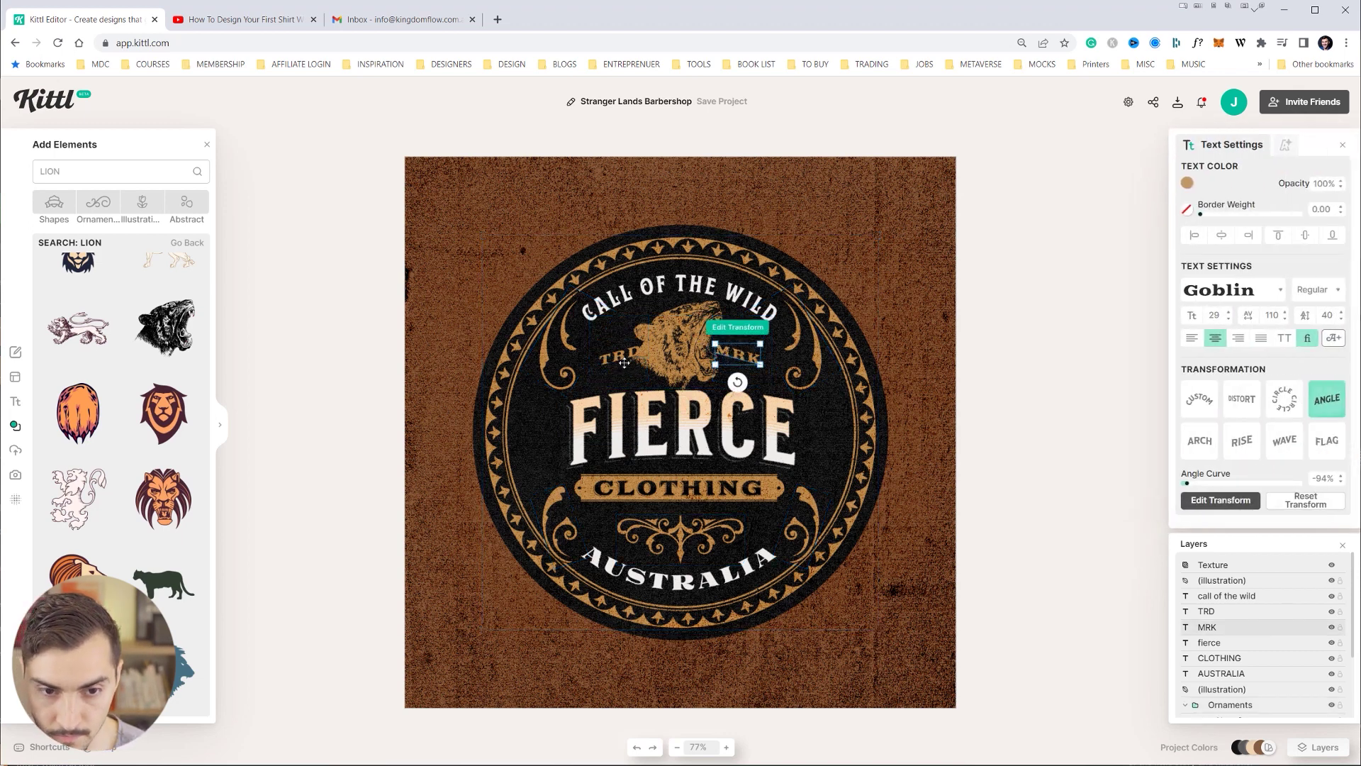
left_click_drag(624, 363, 545, 445)
left_click_drag(736, 354, 824, 437)
Try the bear head at 50% and 80% opacity, with the CALL OF THE WILD layer above it
left_click(684, 336)
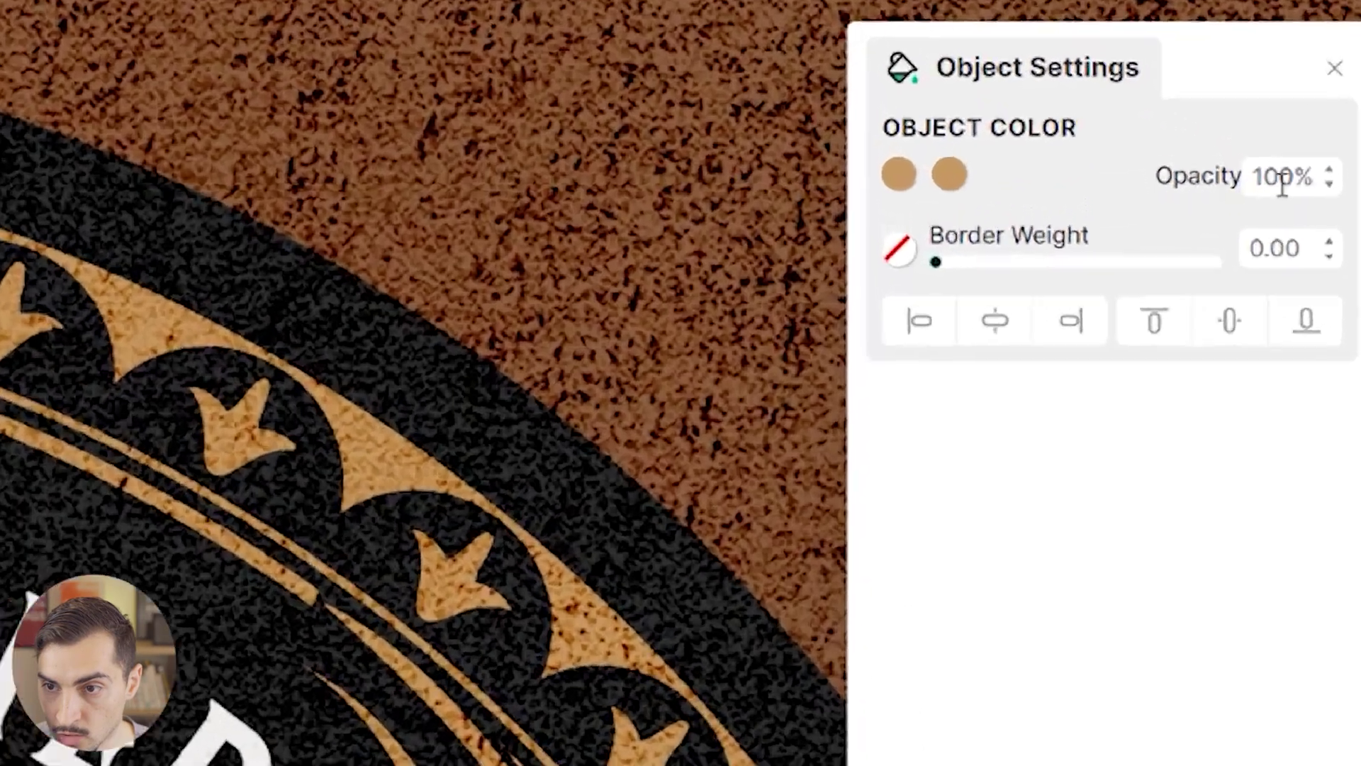
left_click(1326, 184)
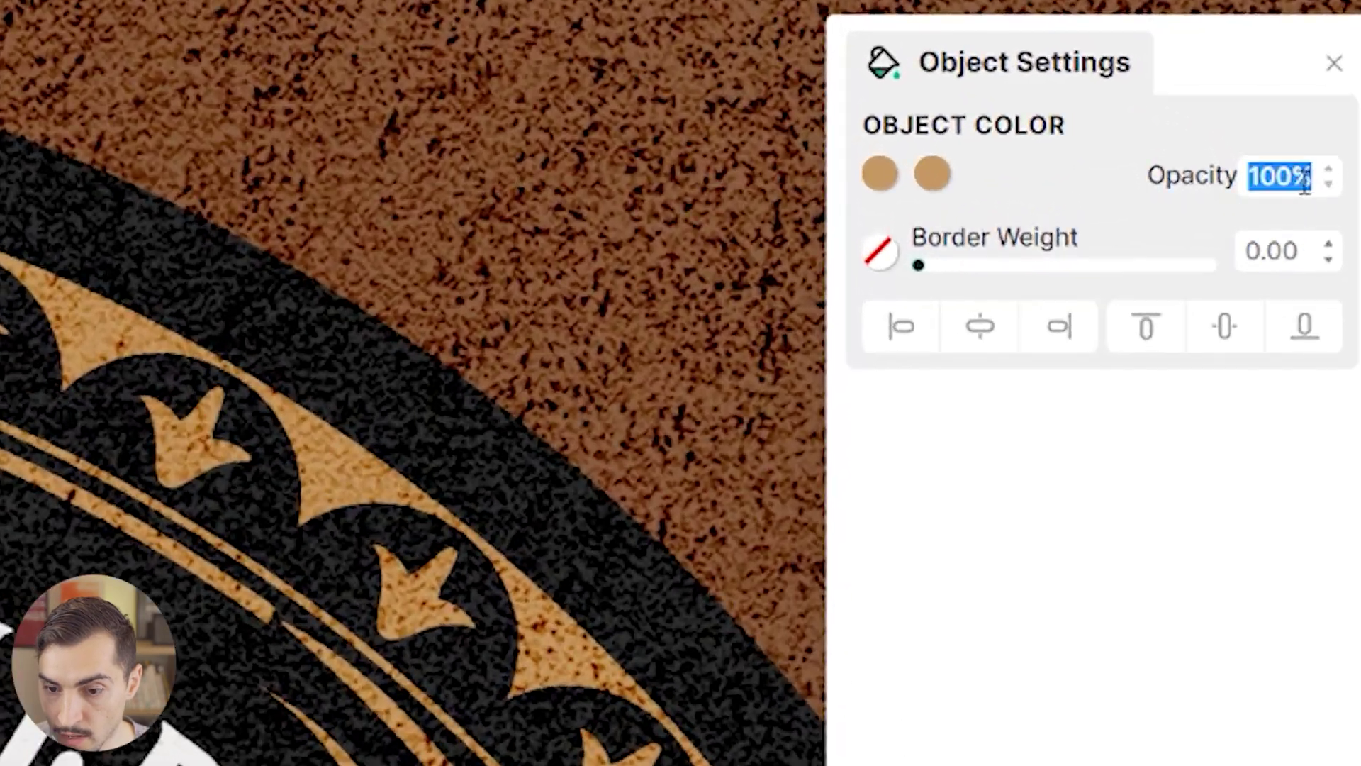
type("50")
key("Return")
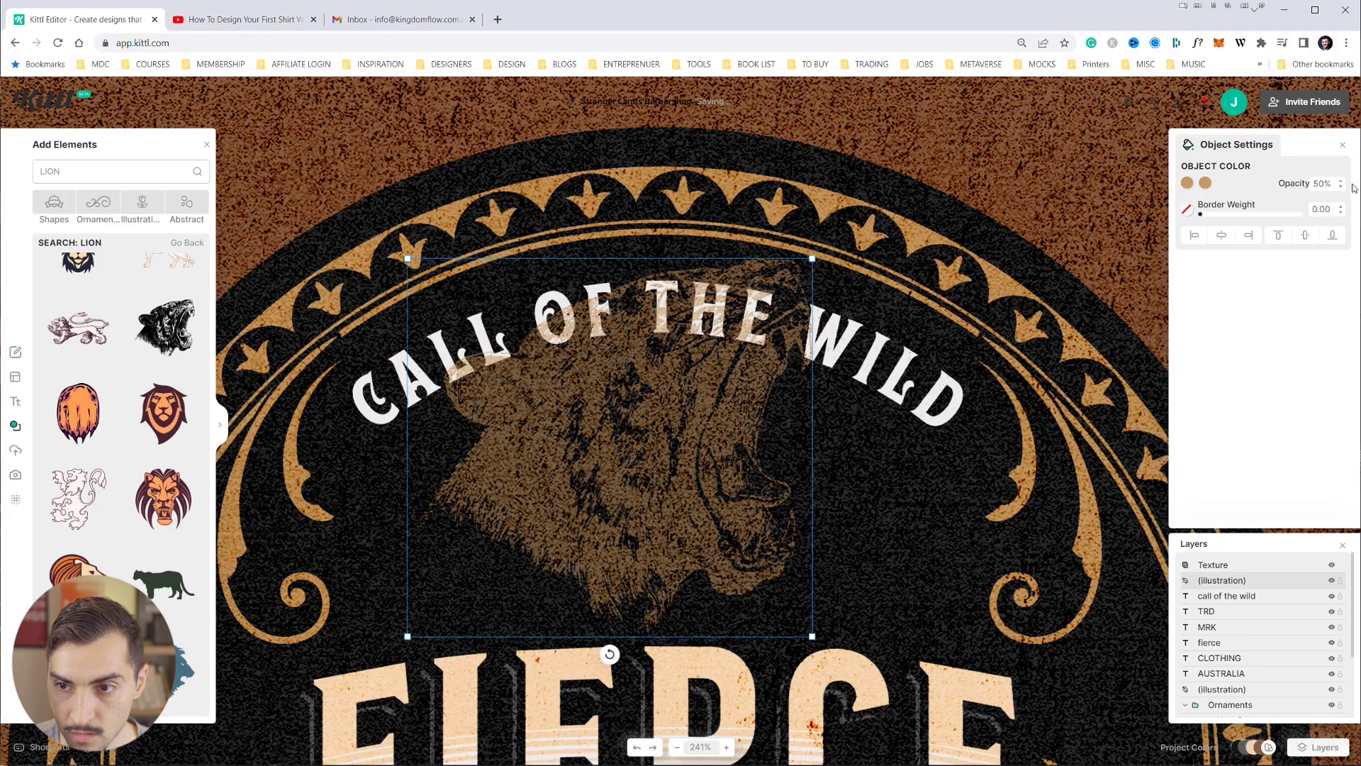
key("Return")
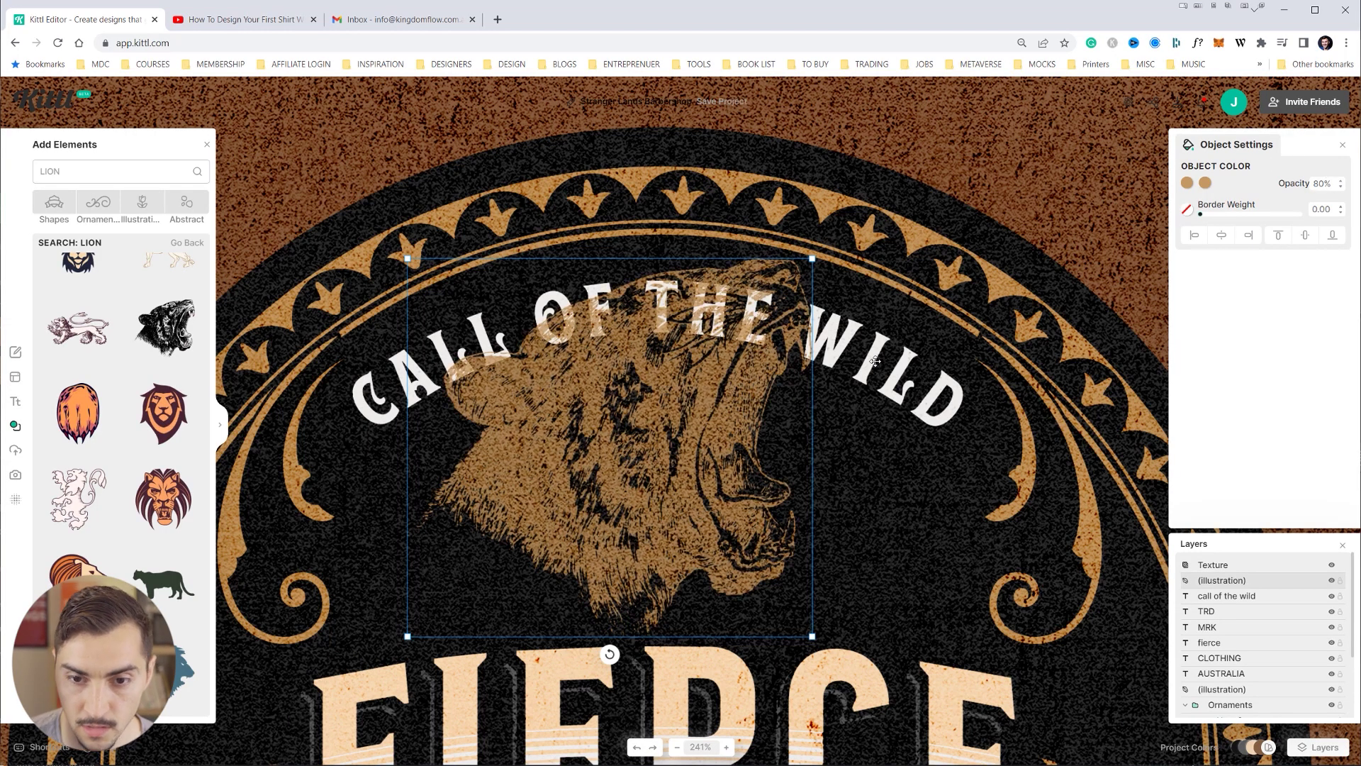
left_click(876, 360)
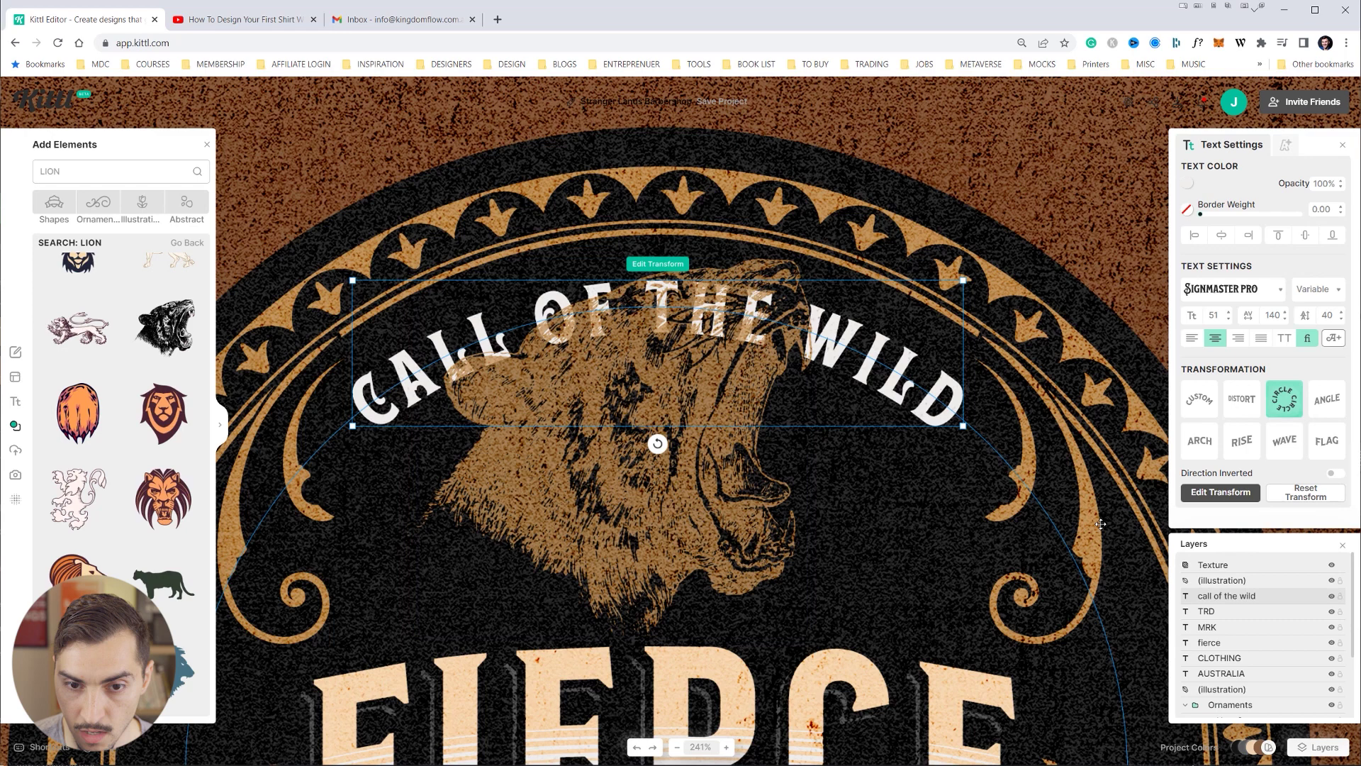
left_click_drag(1263, 596, 1232, 576)
Set the canvas zoom to 135%, bring the badge into view and close the elements library
scroll(842, 308, "down", 10)
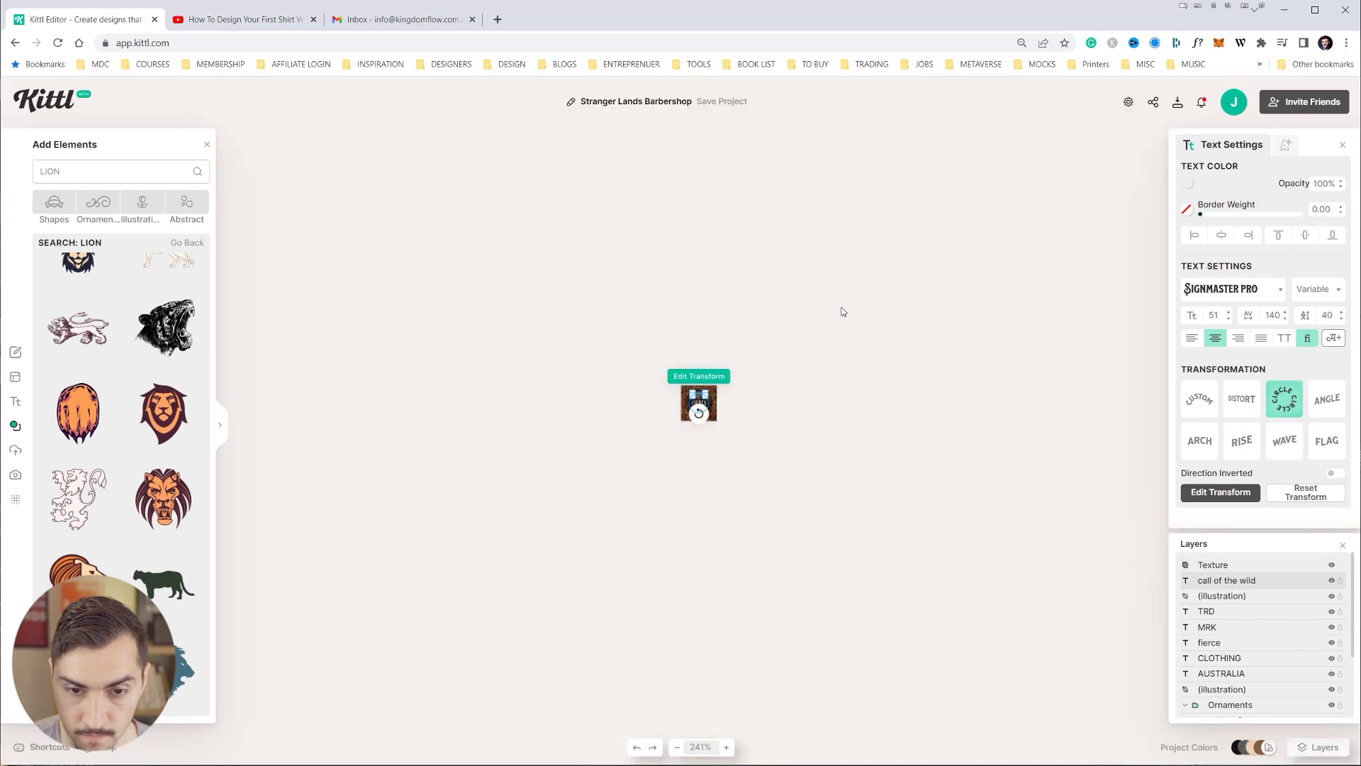
scroll(725, 372, "up", 1)
left_click(742, 422)
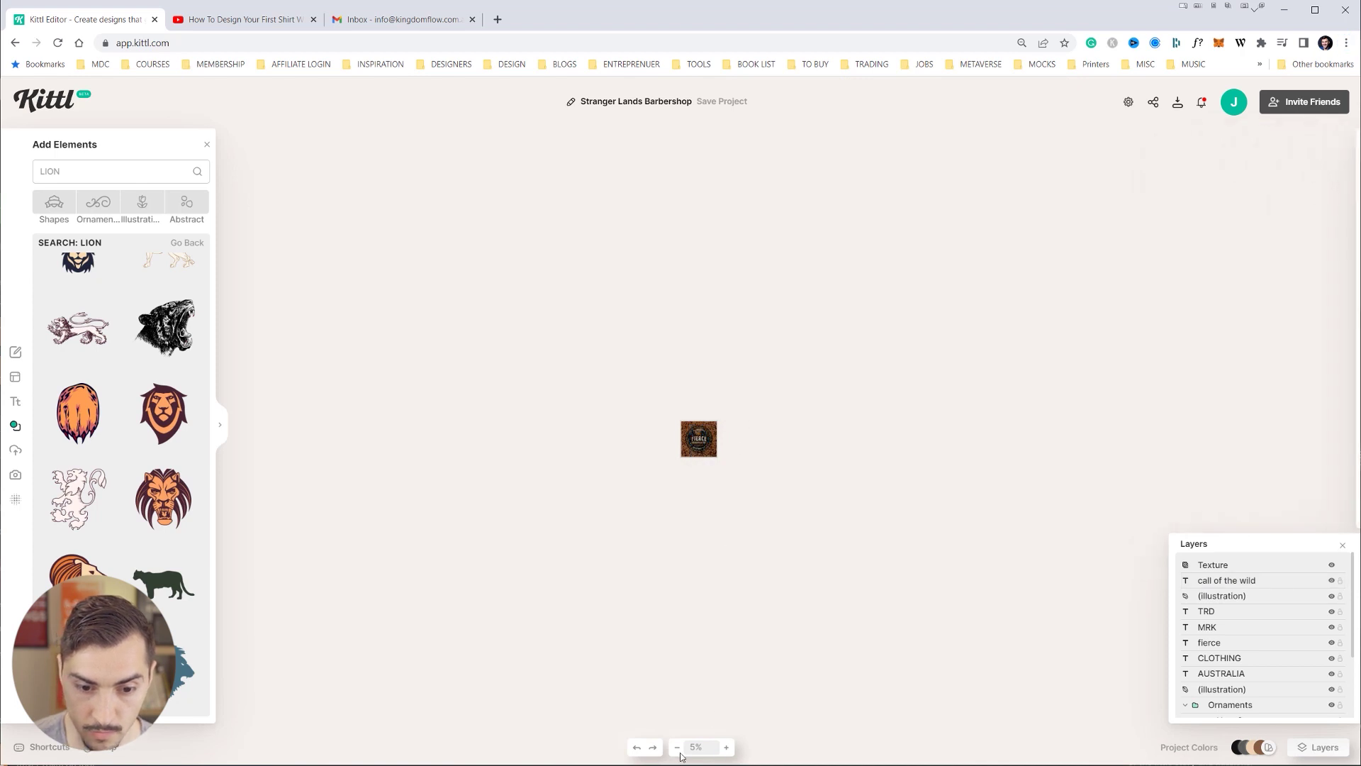
left_click(699, 749)
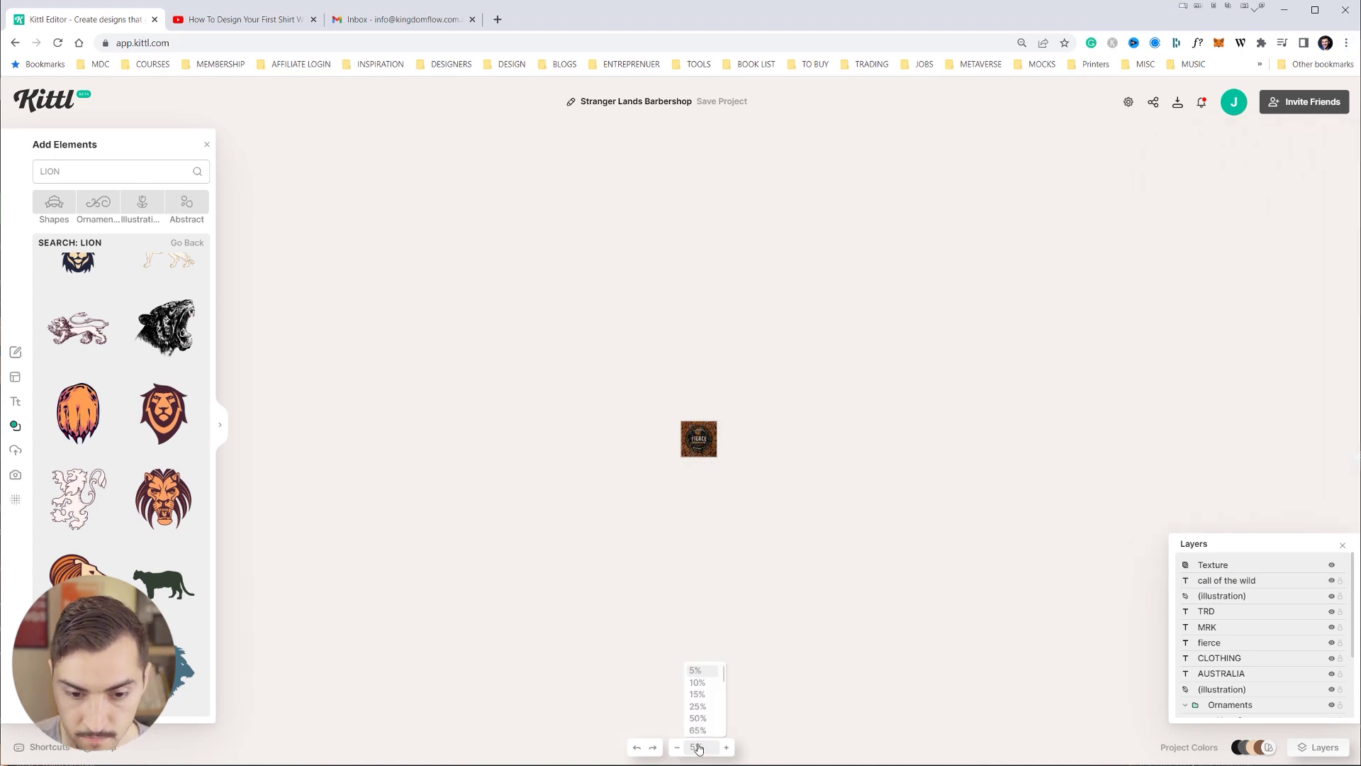
scroll(704, 723, "down", 5)
scroll(698, 691, "up", 3)
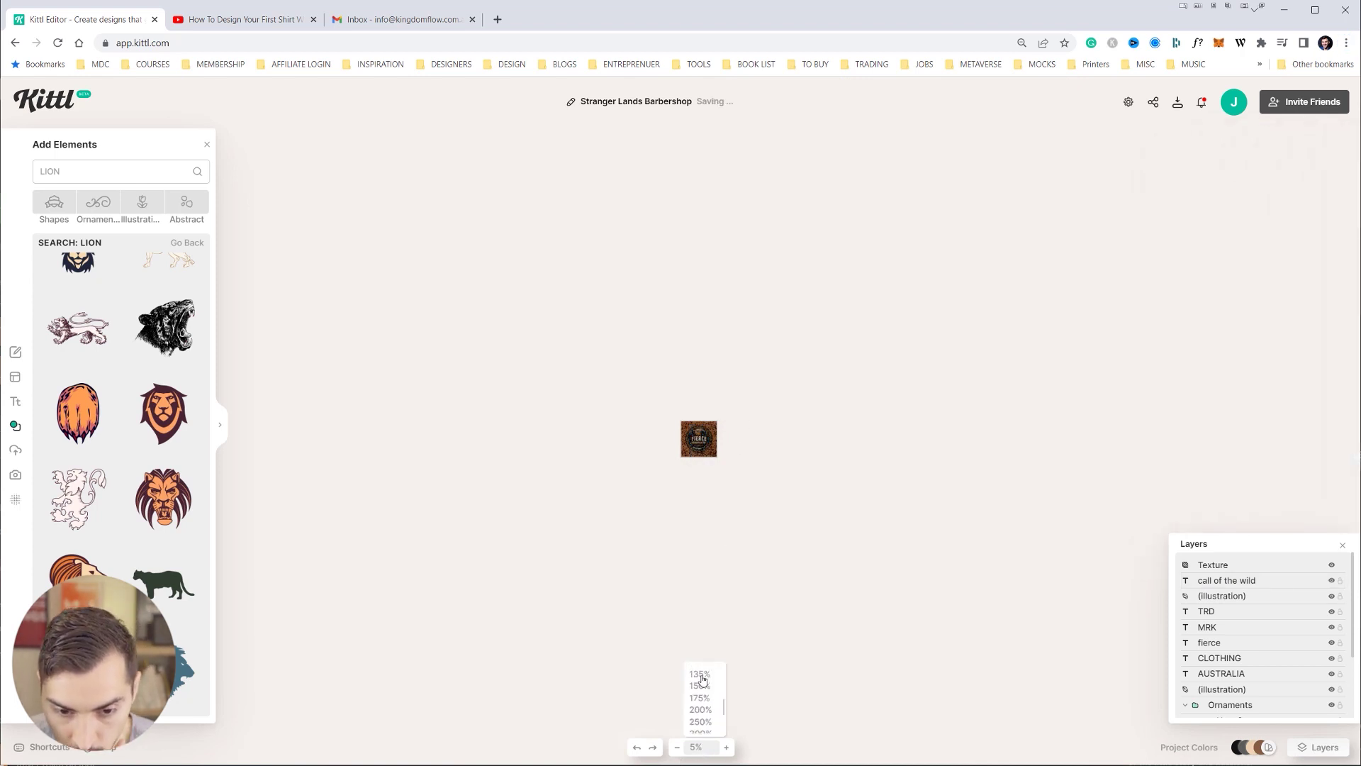
left_click(699, 674)
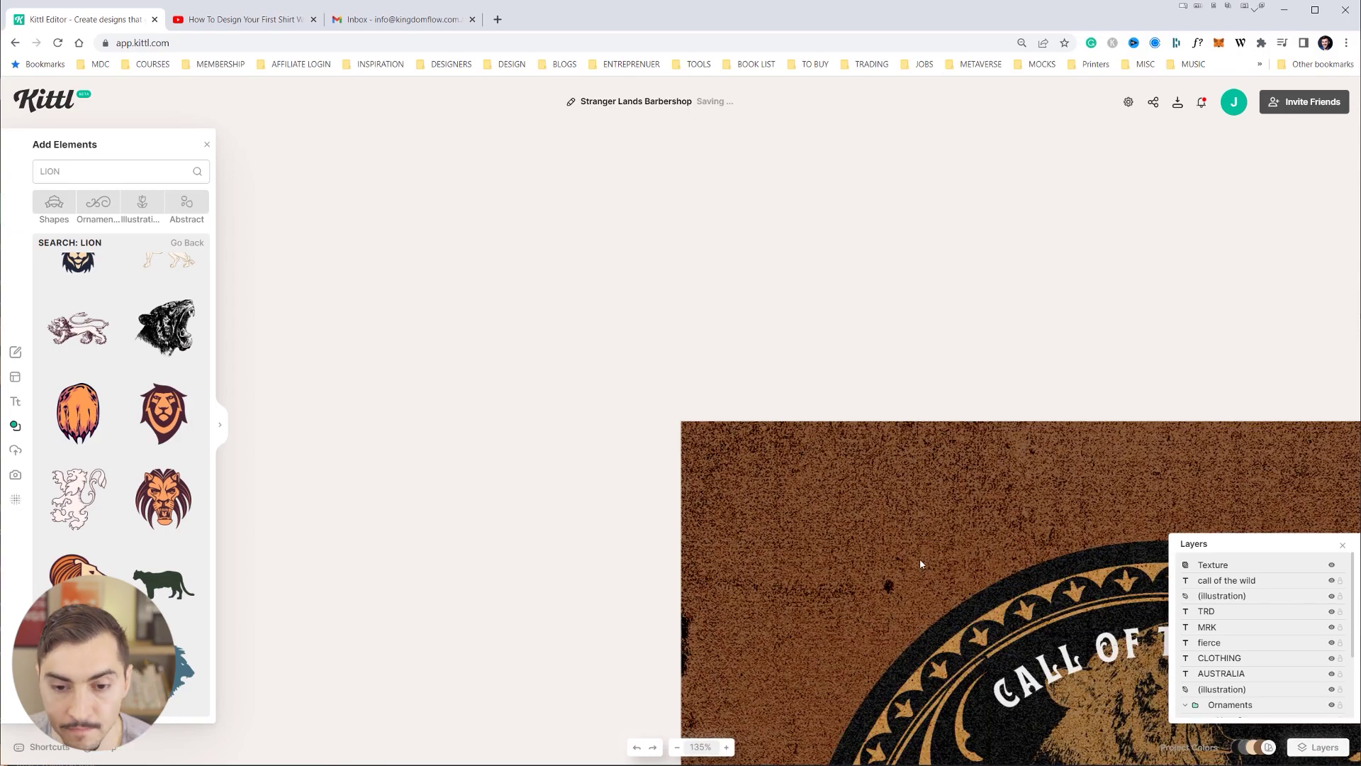
left_click_drag(993, 566, 511, 278)
left_click_drag(653, 393, 511, 101)
left_click(207, 145)
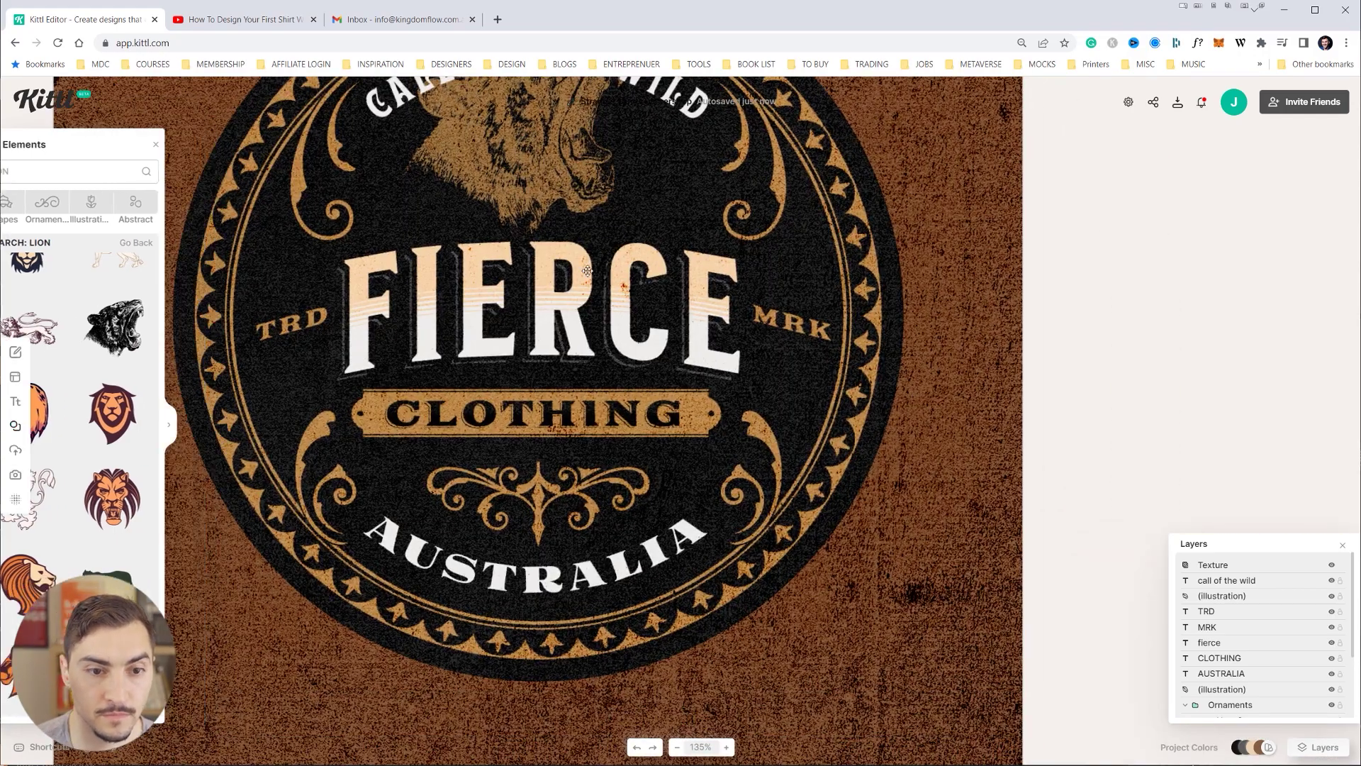
left_click_drag(611, 271, 609, 375)
Try the bear head over the FIERCE text, and undo its move and the ornament group's shift
left_click_drag(581, 223, 617, 485)
left_click_drag(717, 381, 770, 381)
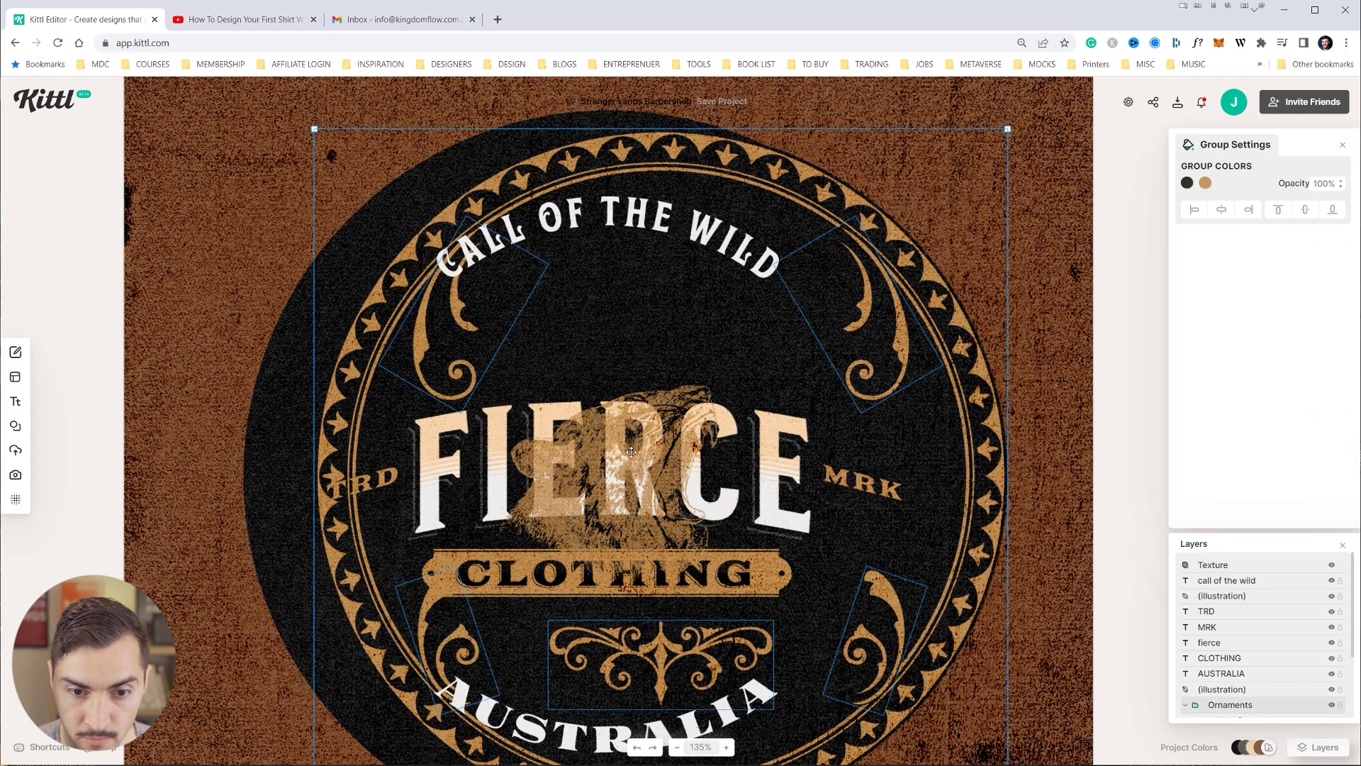
key("ctrl+z")
key("ctrl+z")
Try the bear head enlarged across the badge center, with its layer placed below all the texts
left_click(631, 350)
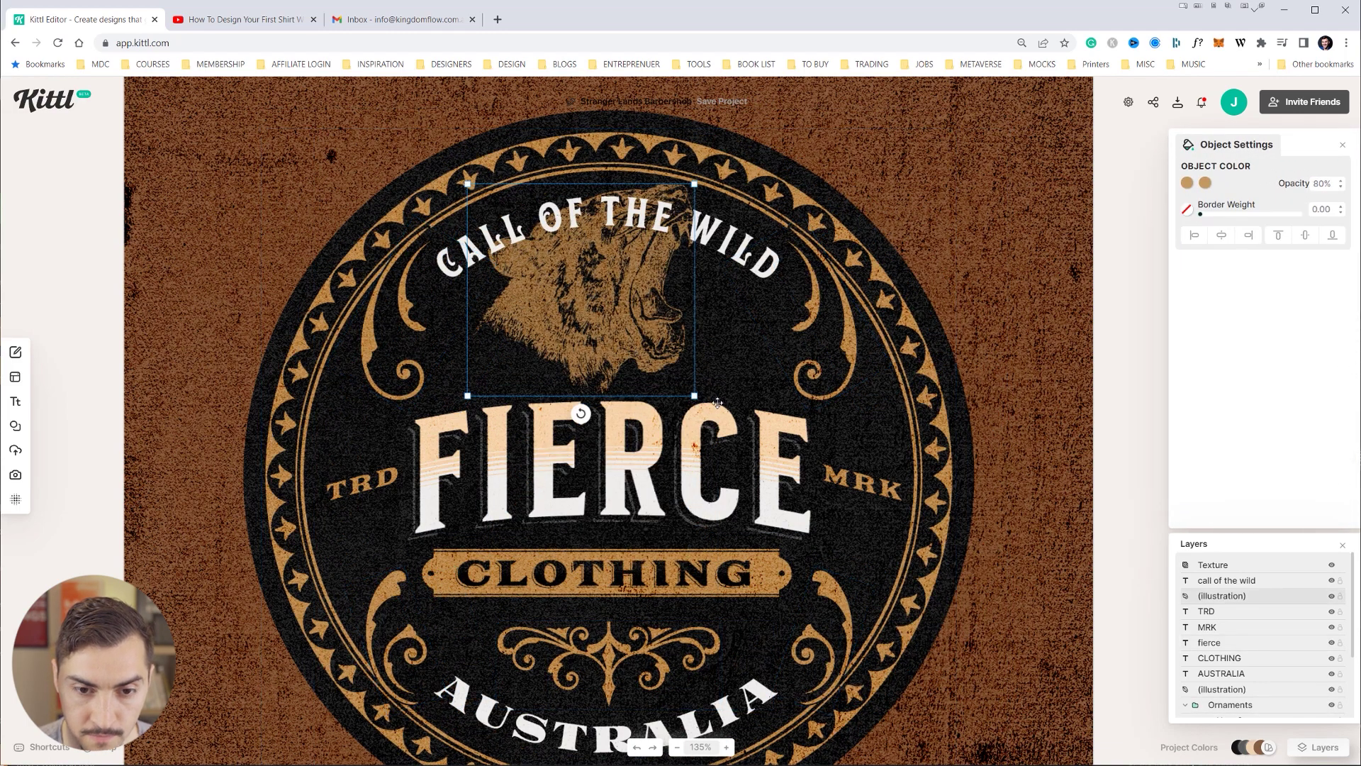
left_click_drag(694, 397, 954, 691)
left_click_drag(757, 367, 626, 399)
left_click_drag(1257, 636, 1257, 685)
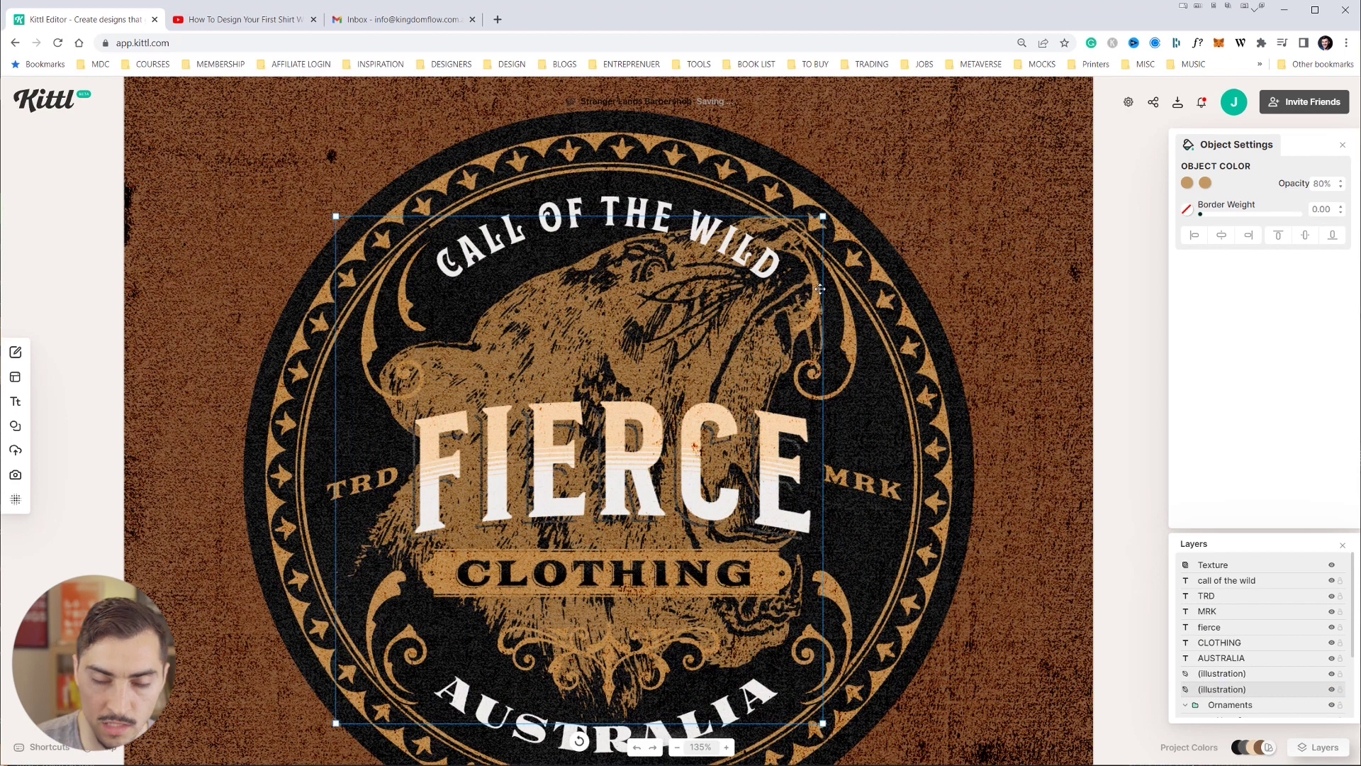
Undo the bear head's enlargements, moves, opacity changes and layer reordering
key("ctrl+z")
key("ctrl+z")
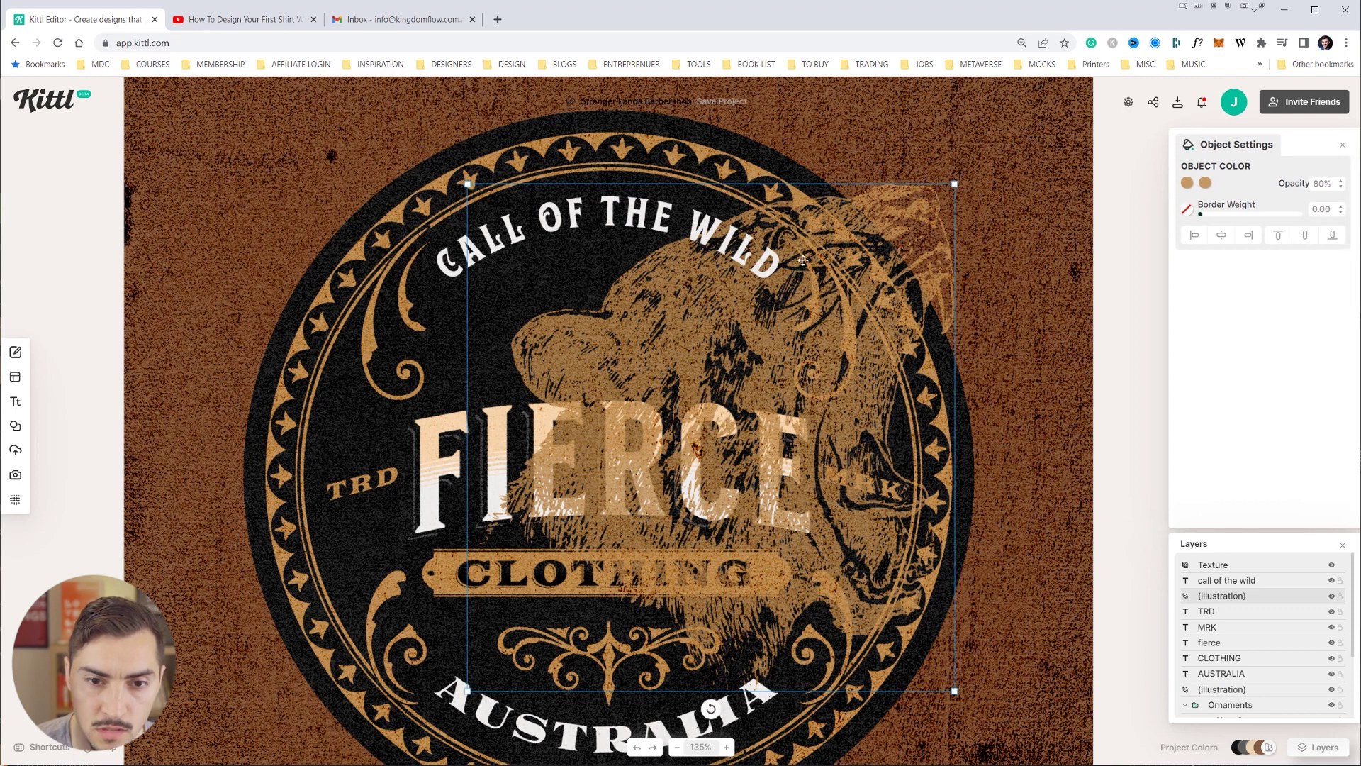
key("ctrl+z")
key("ctrl+z")
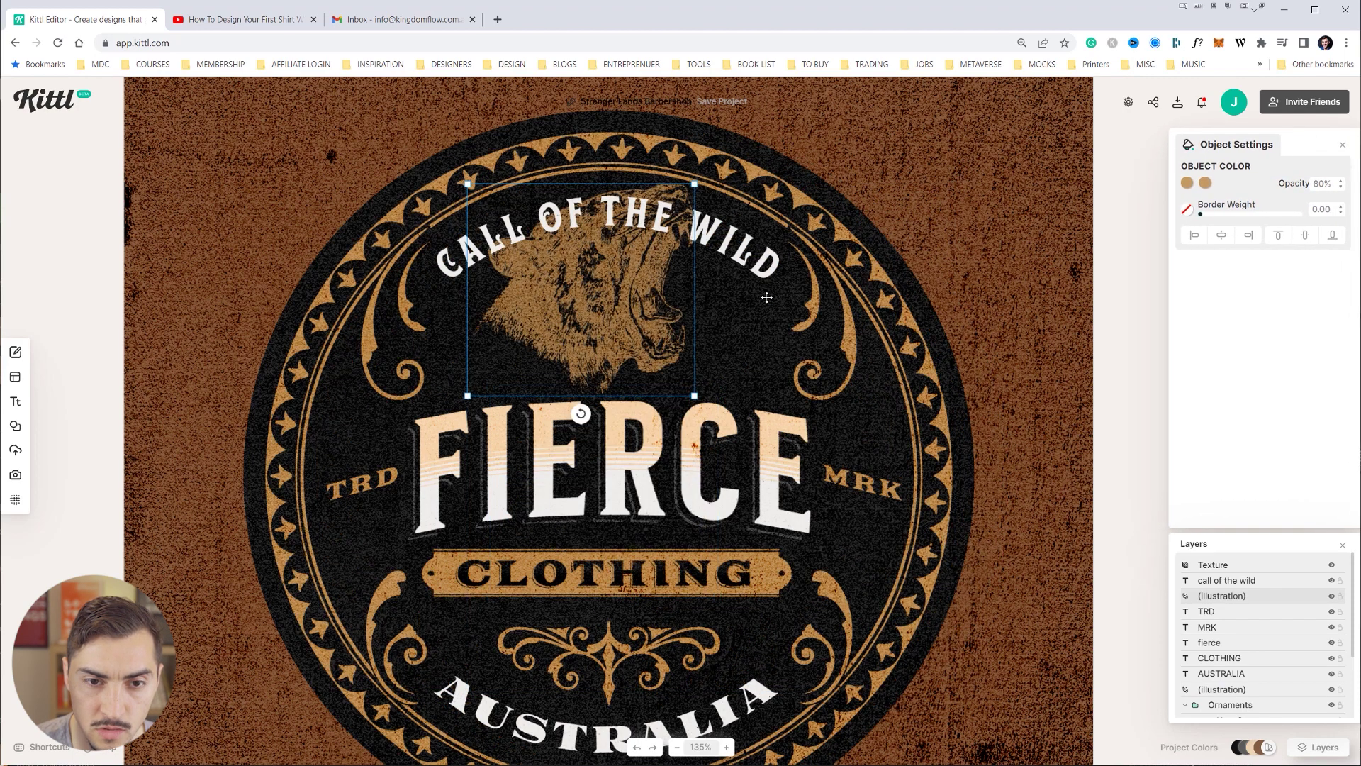
key("ctrl+z")
key("ctrl+z")
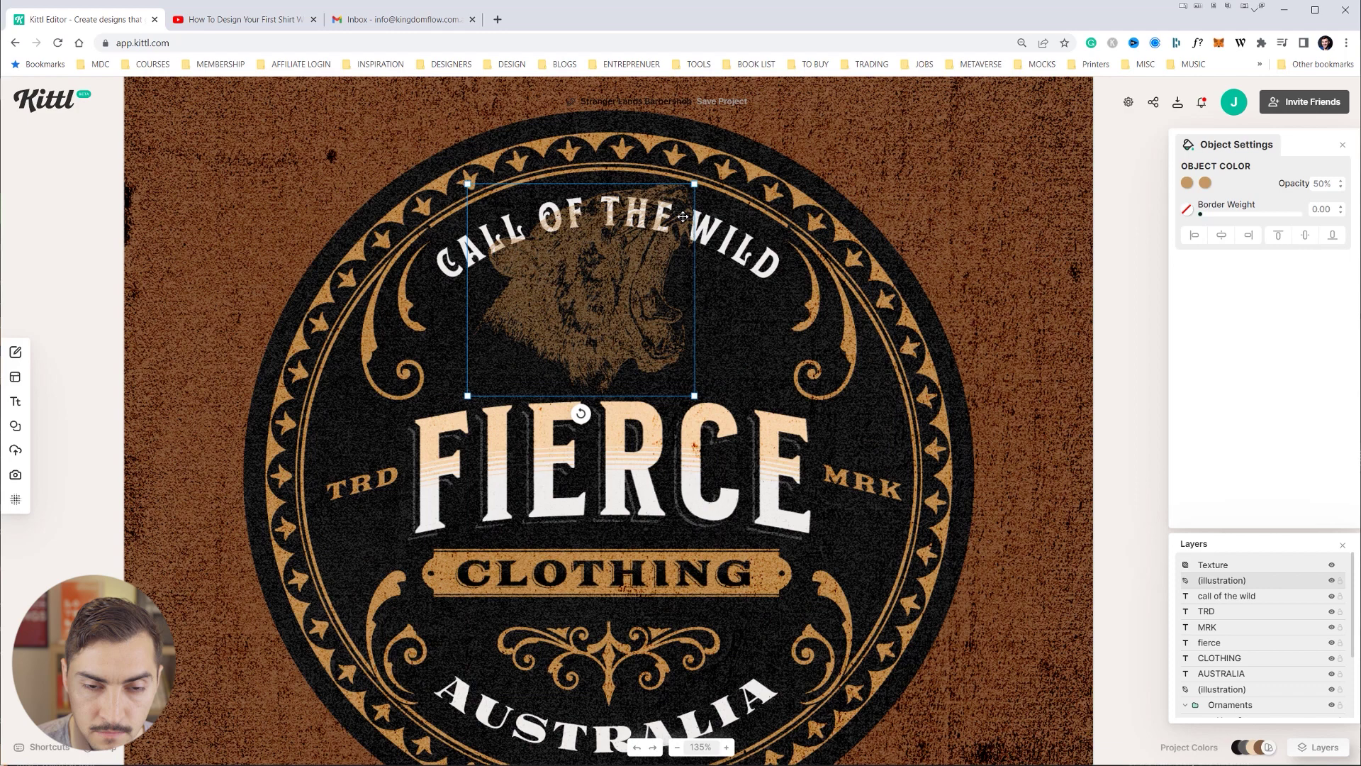
key("ctrl+z")
key("ctrl+z")
key("ctrl+z")
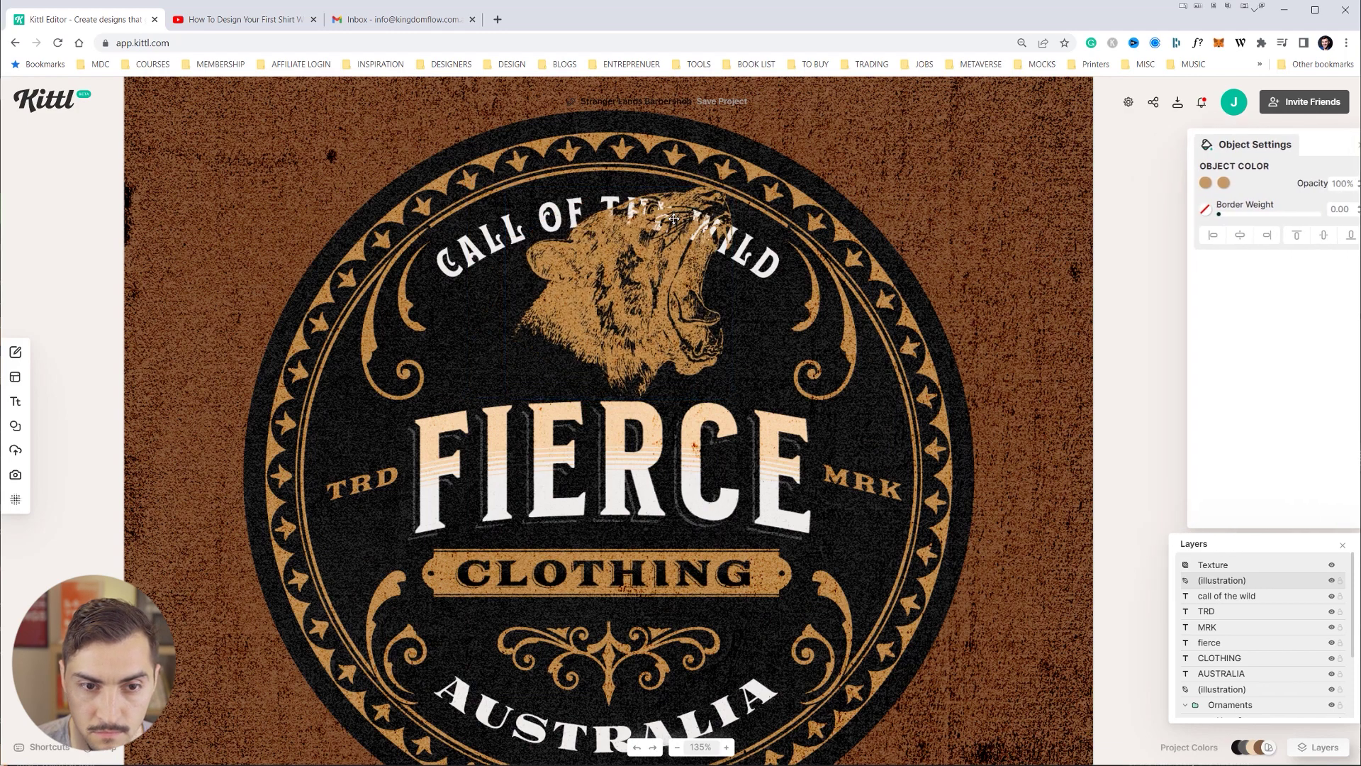
key("ctrl+z")
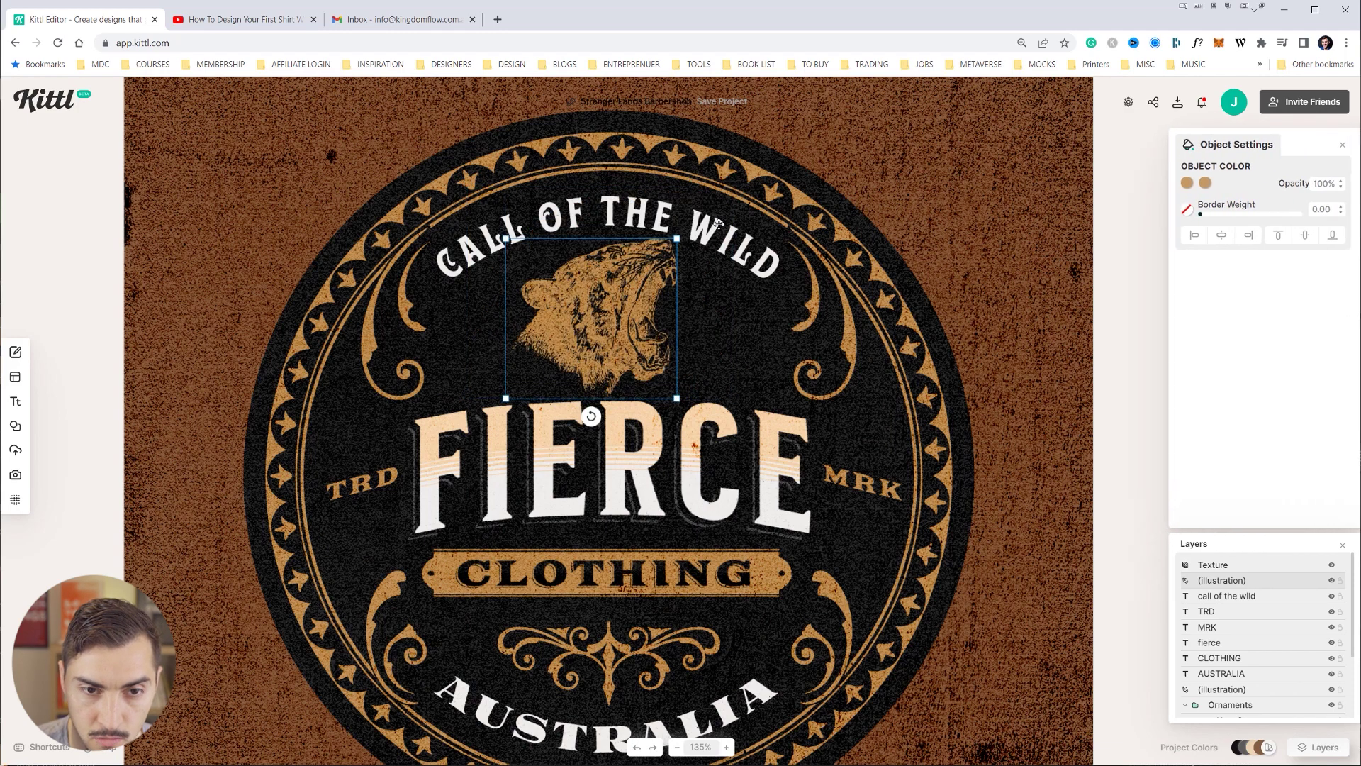
Replace the curved CALL OF THE WILD text with ESTABLISHED
left_click(702, 227)
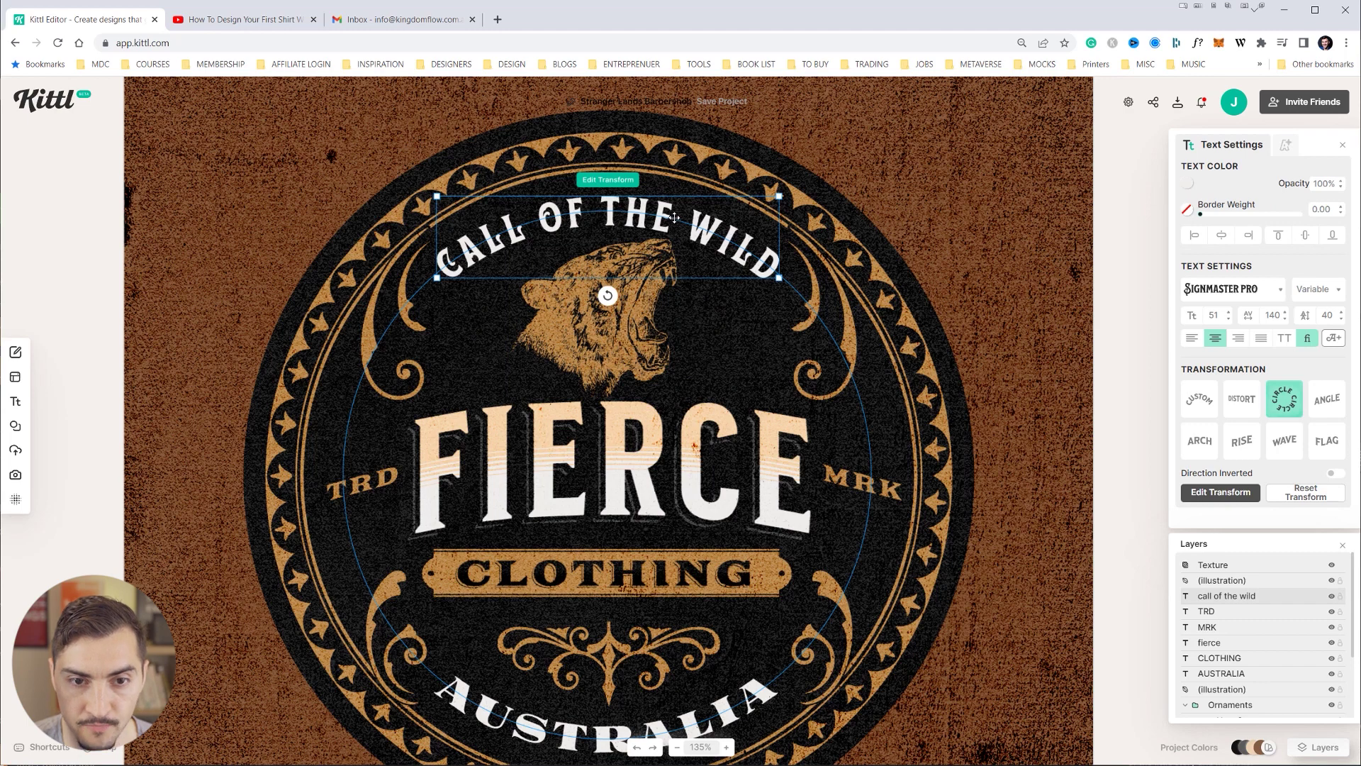
double_click(674, 218)
key("ctrl+a")
type("ESTABLISH")
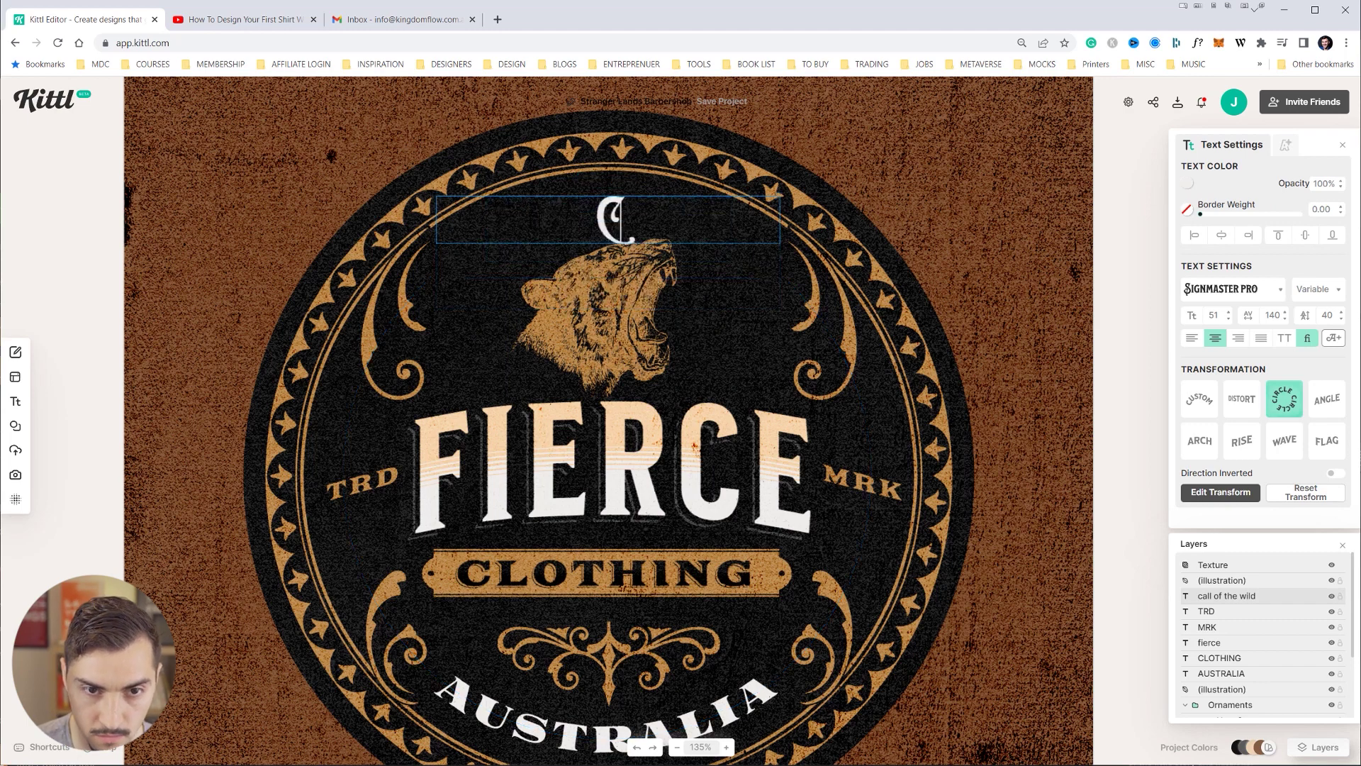
type("E")
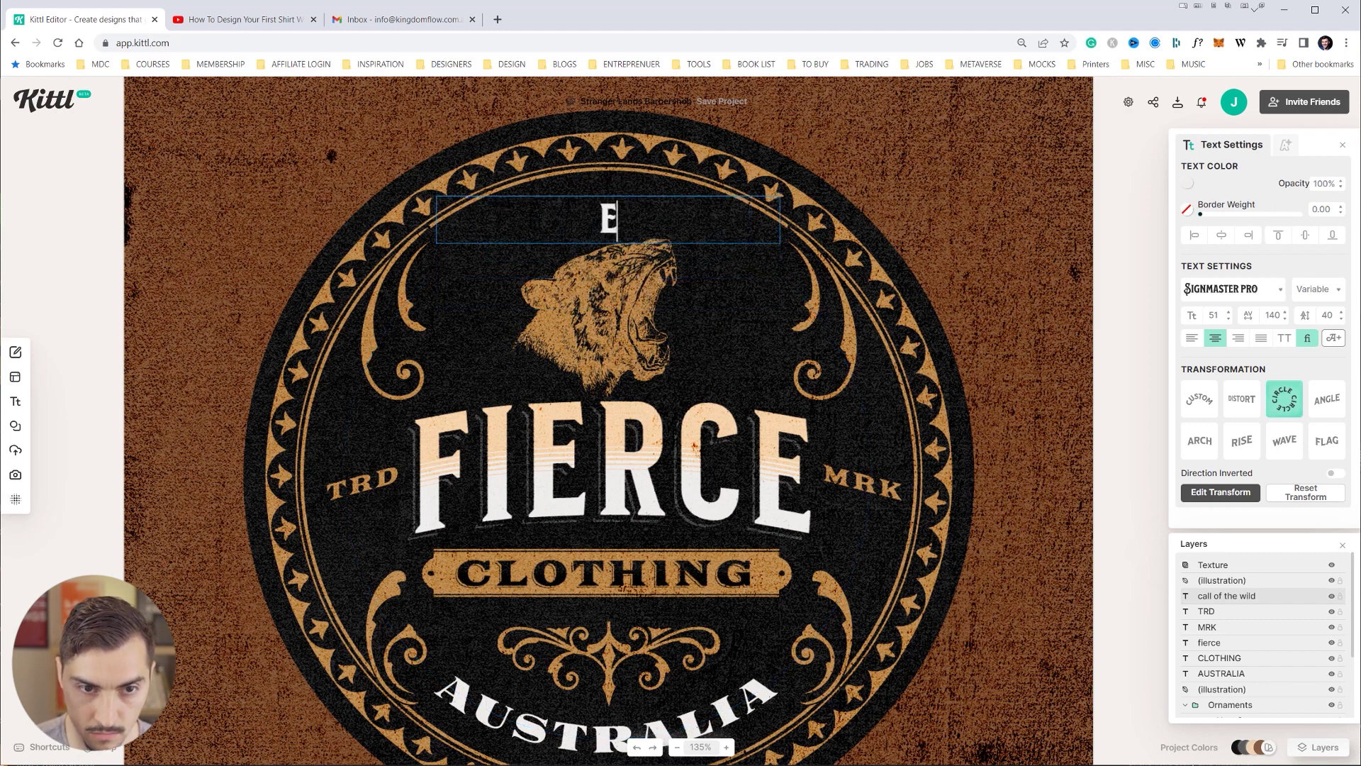
type("STABLISHED")
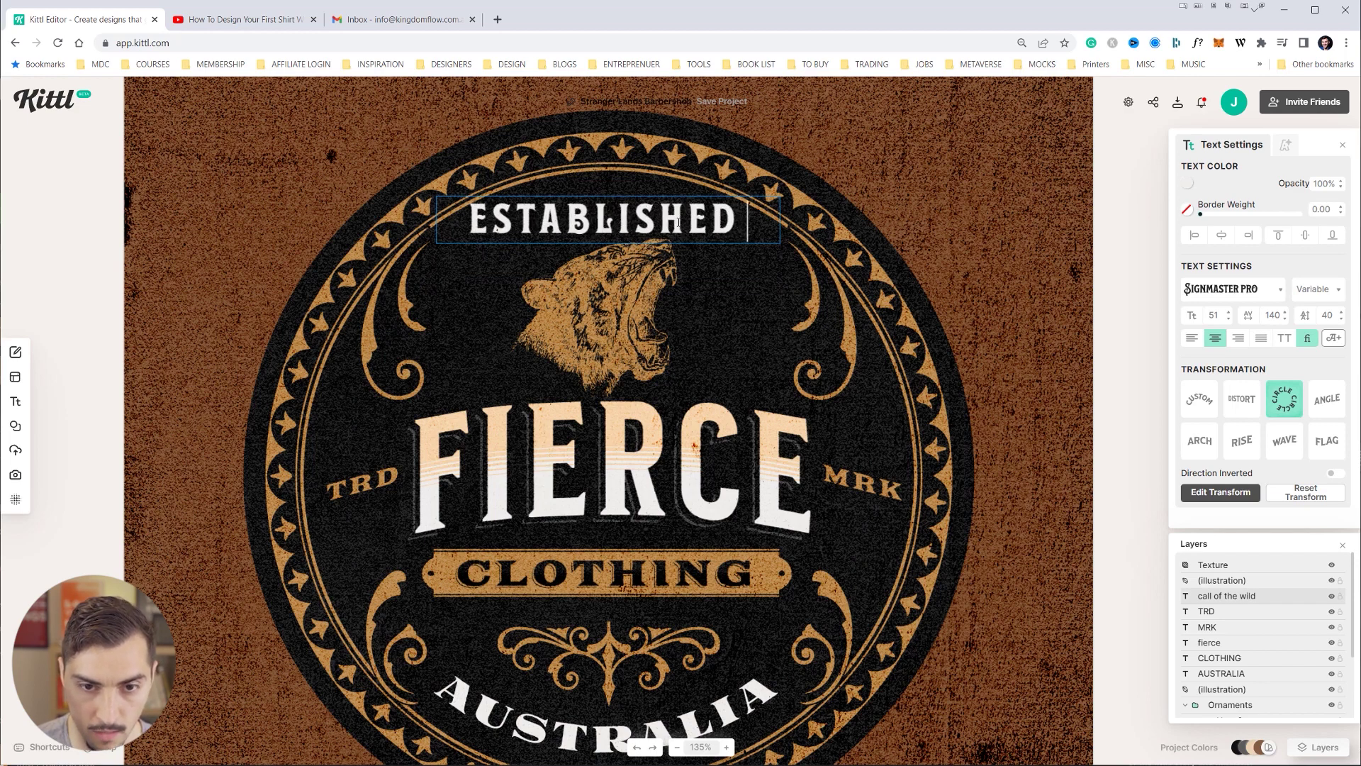
Extend the curved ESTABLISHED text with the year 2015
key("Return")
type("2022")
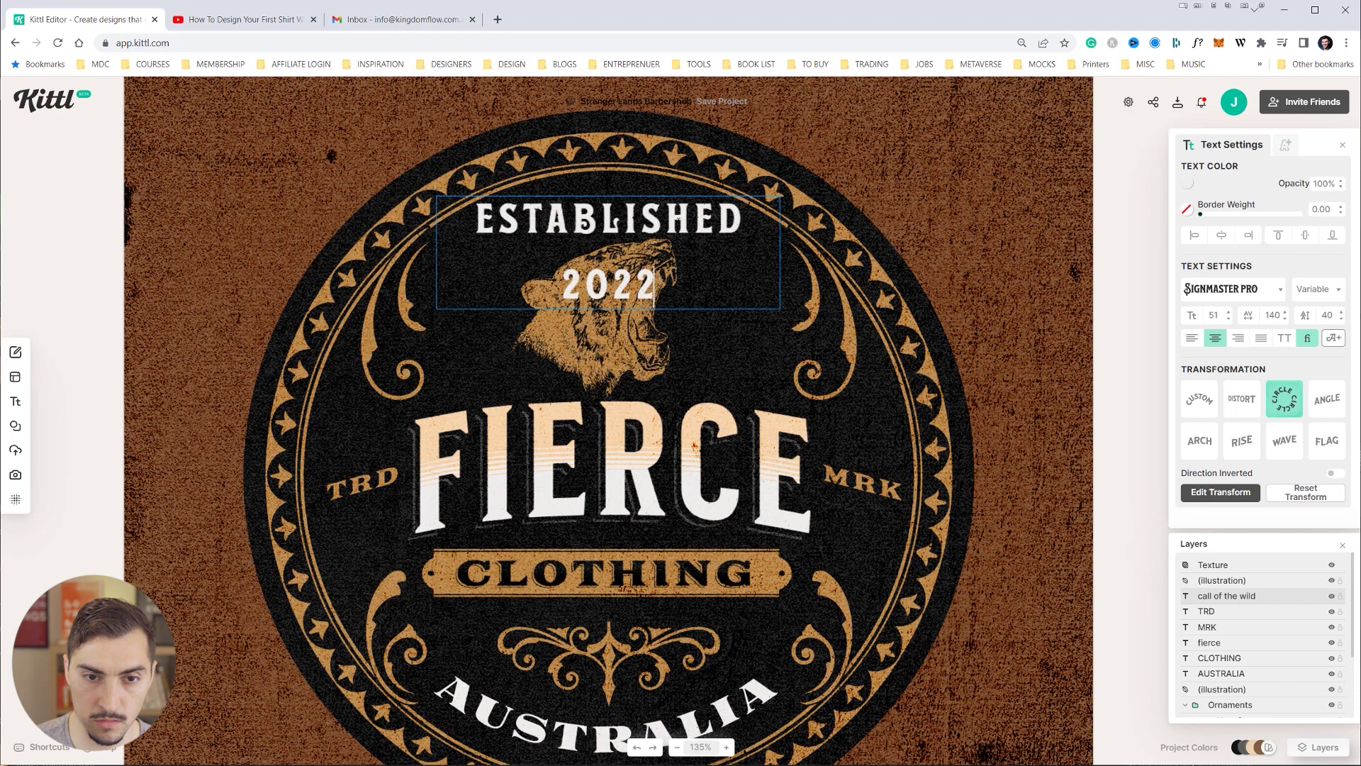
key("BackSpace")
key("BackSpace")
key("BackSpace")
key("BackSpace")
key("BackSpace")
type("20")
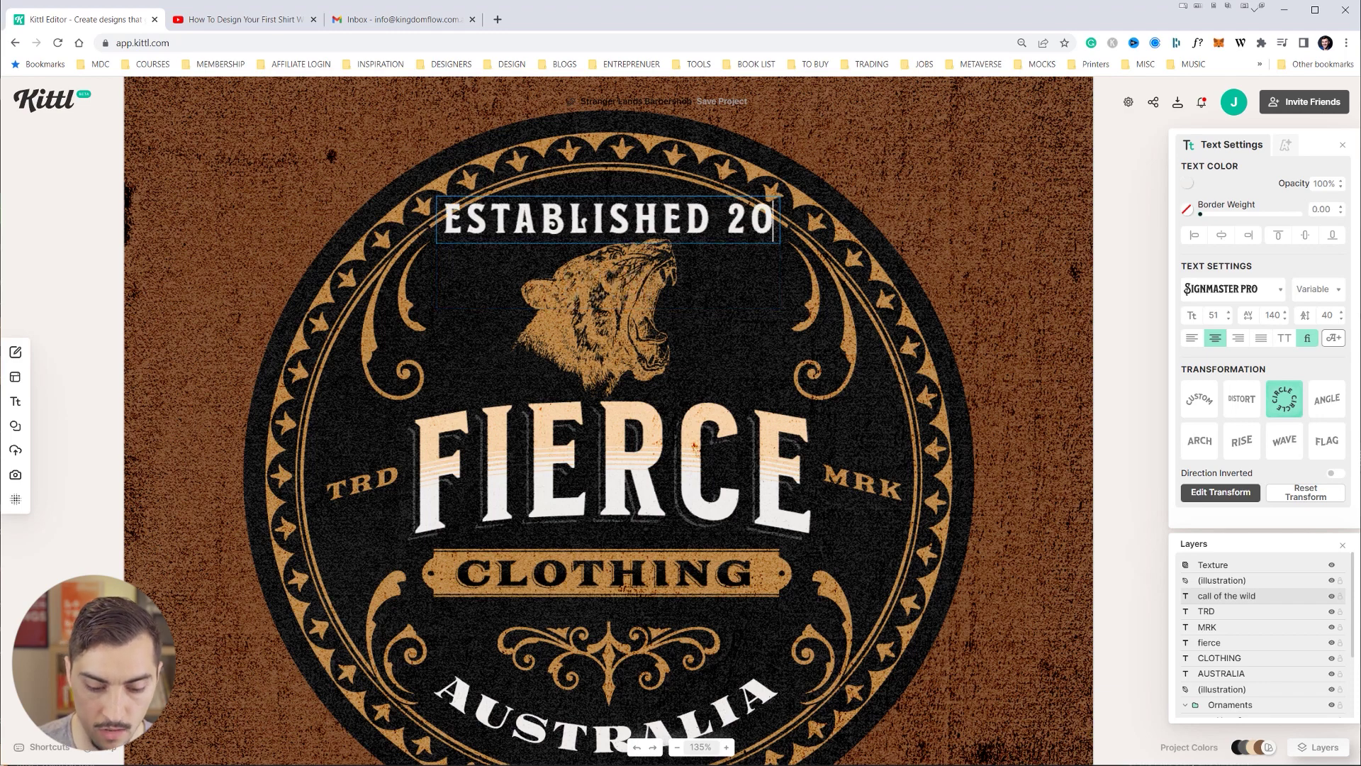
type("4")
key("BackSpace")
type("04")
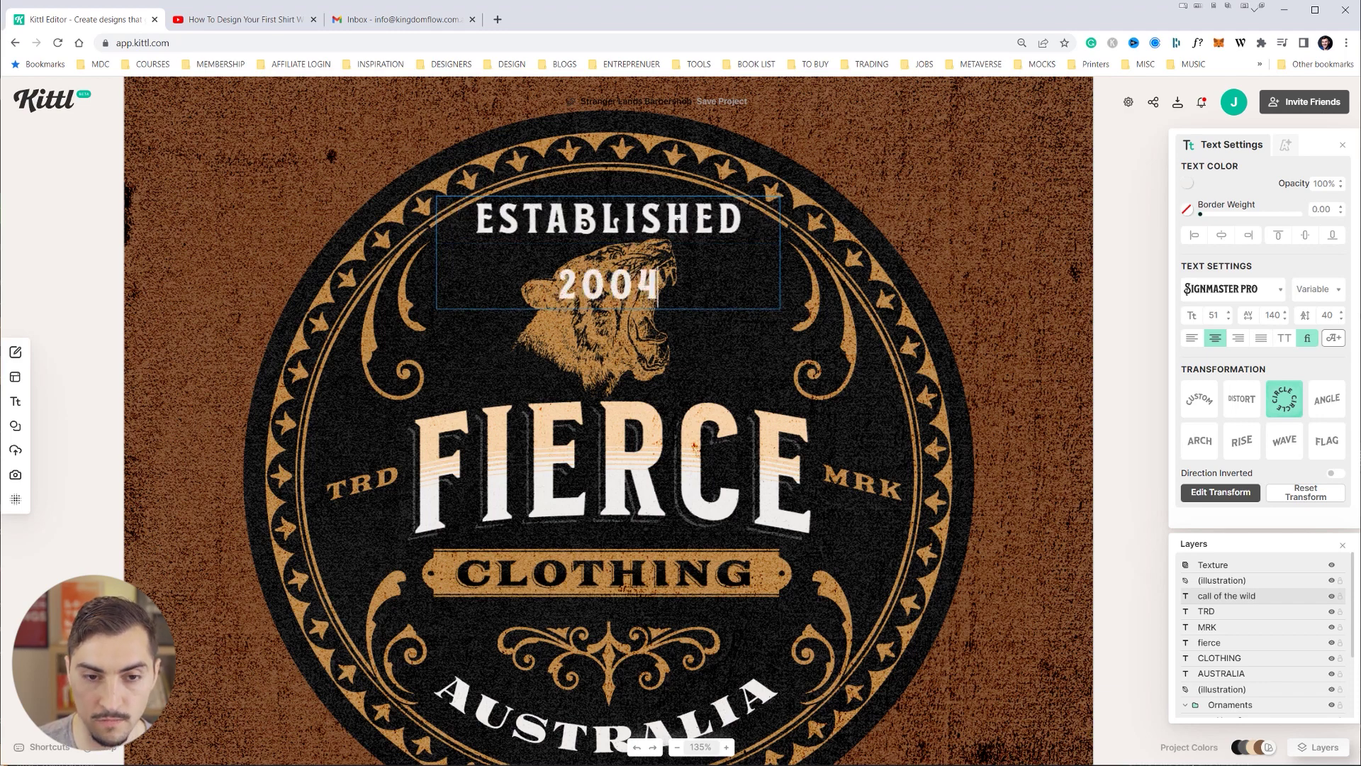
key("BackSpace")
type("7")
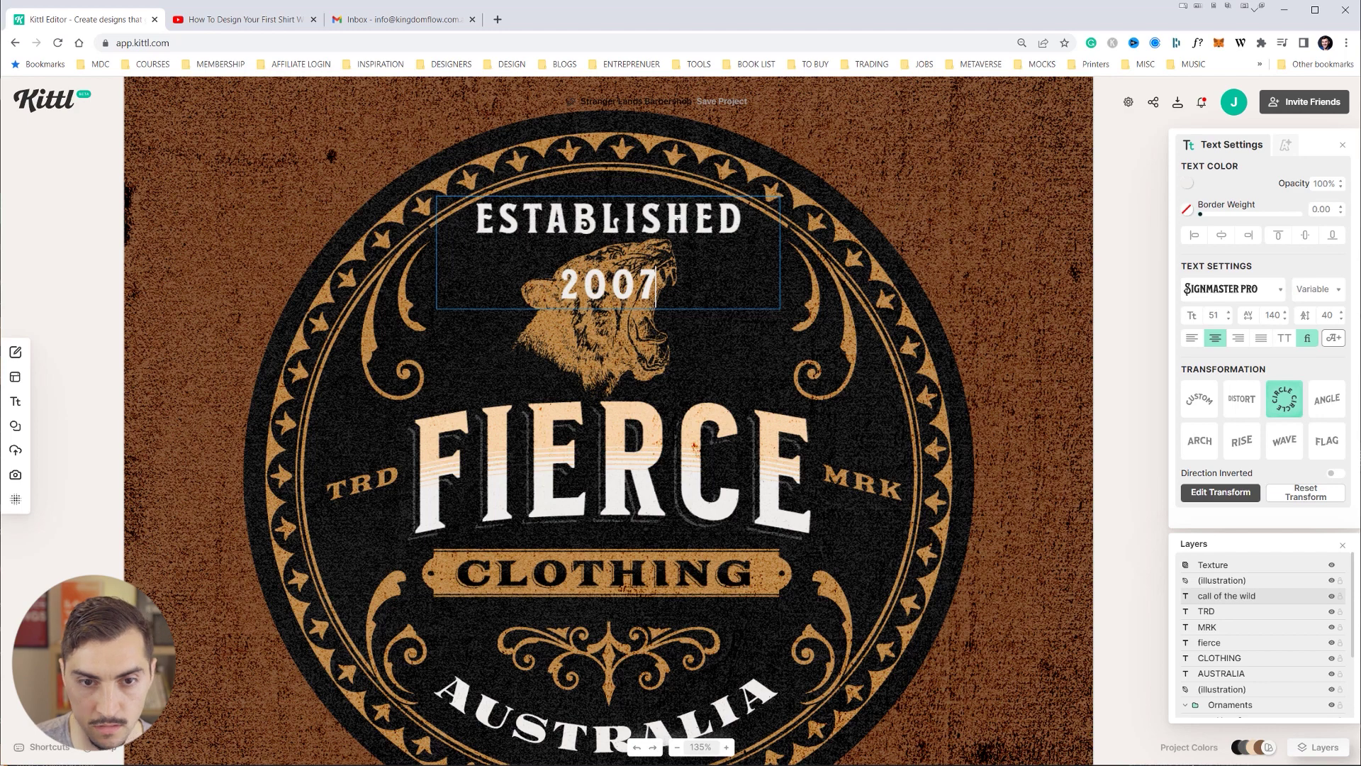
key("BackSpace")
key("BackSpace")
type("15")
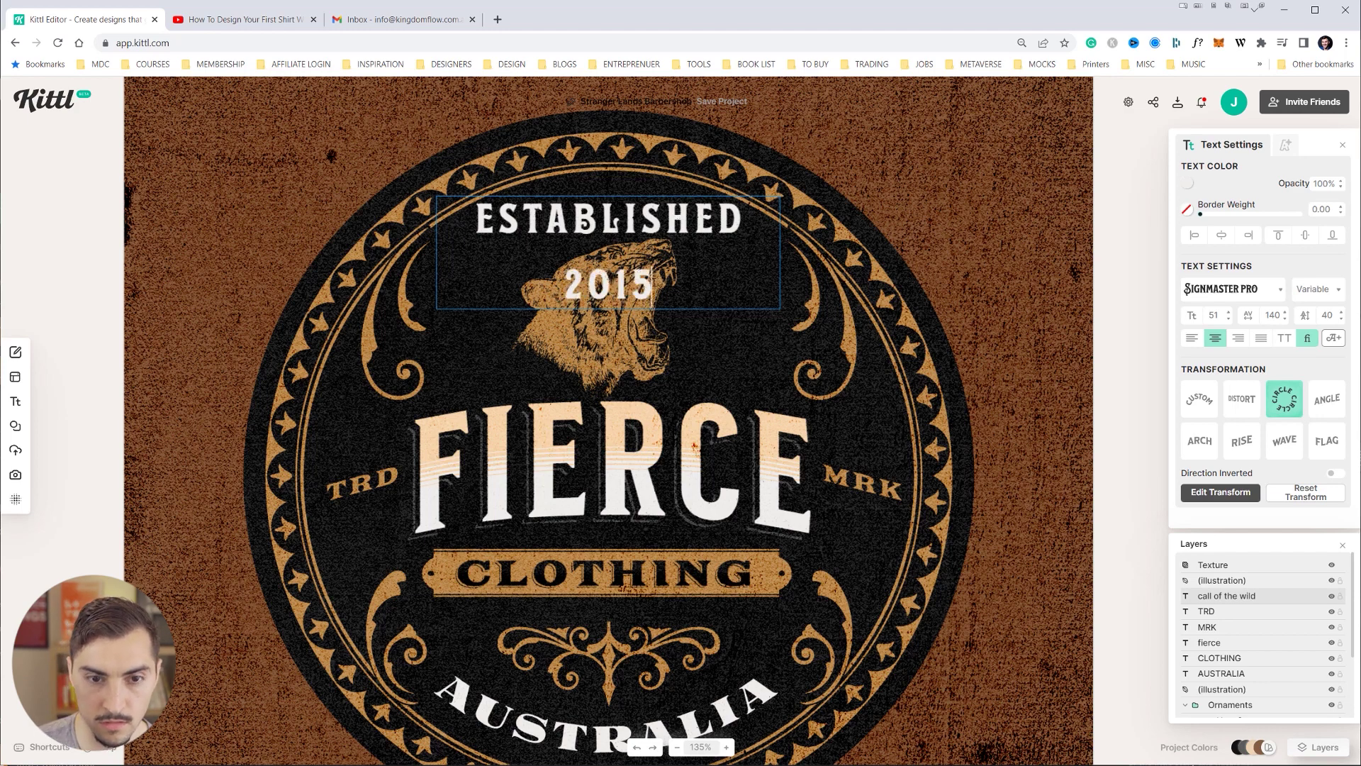
left_click(808, 139)
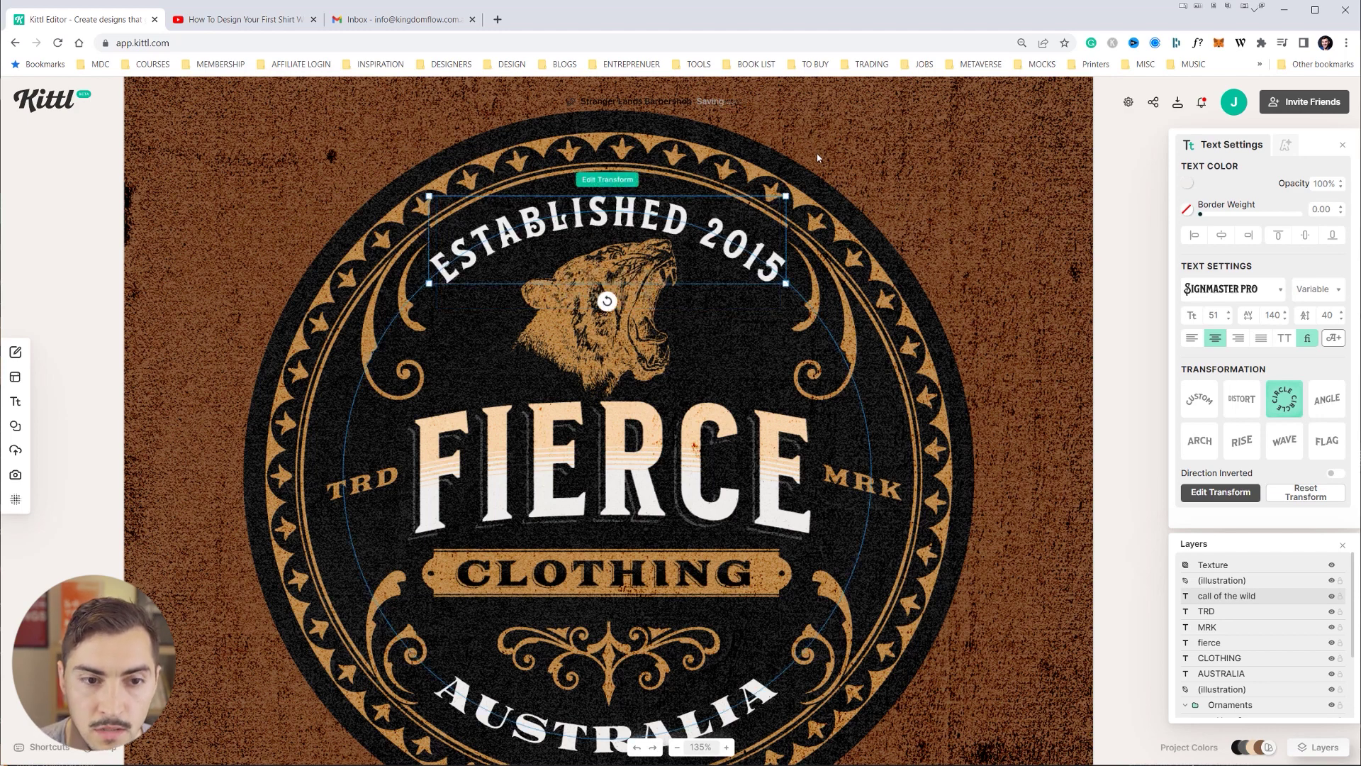
Try off-white f1f0ef on the light areas of the crossed axes, and set them to the palette's cream
scroll(757, 227, "down", 1)
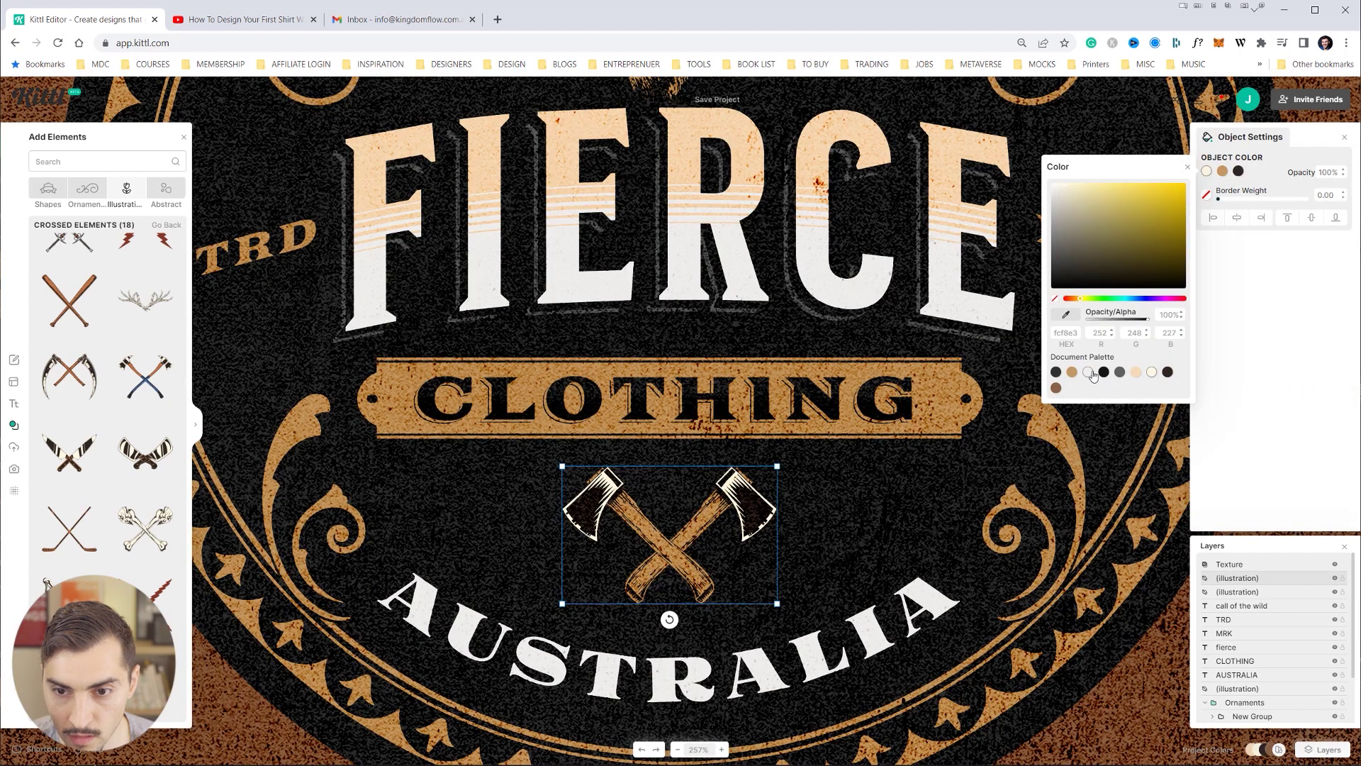
left_click(1089, 374)
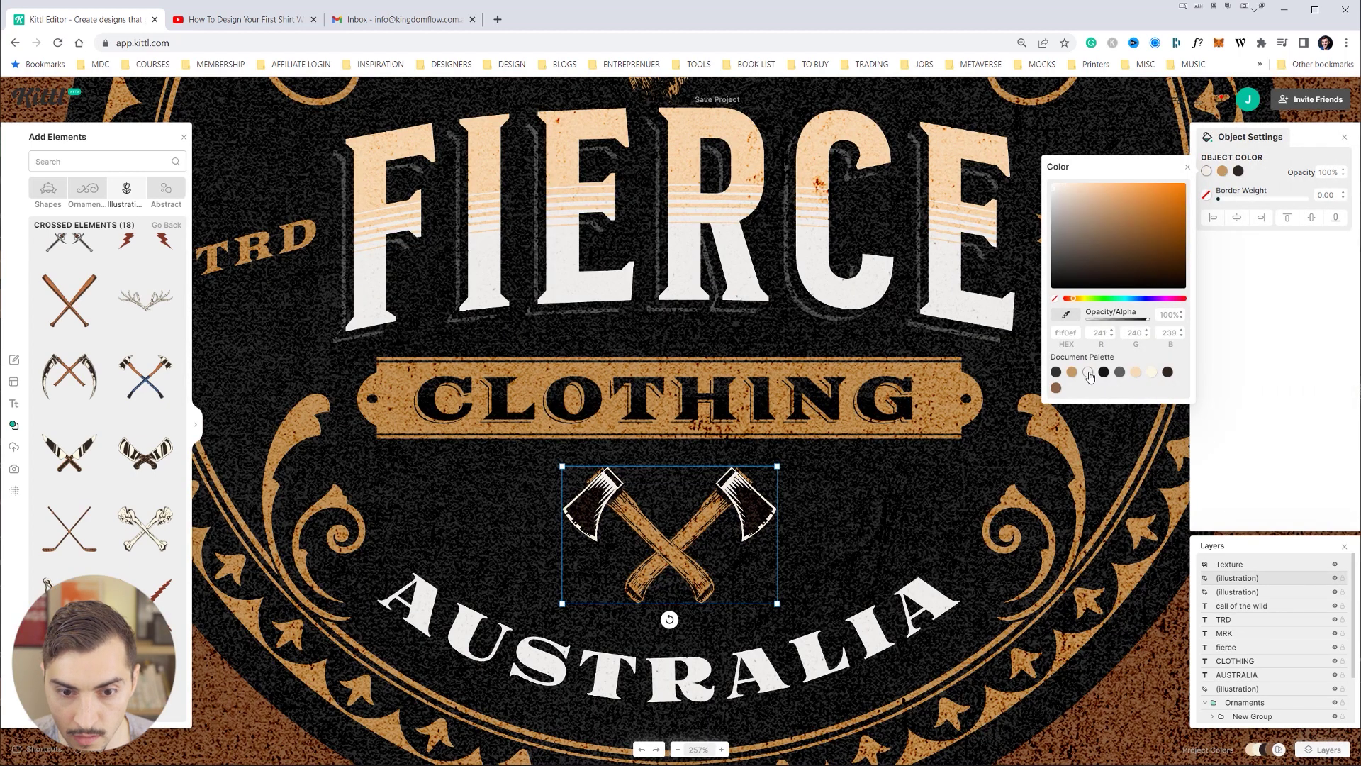
left_click(1150, 374)
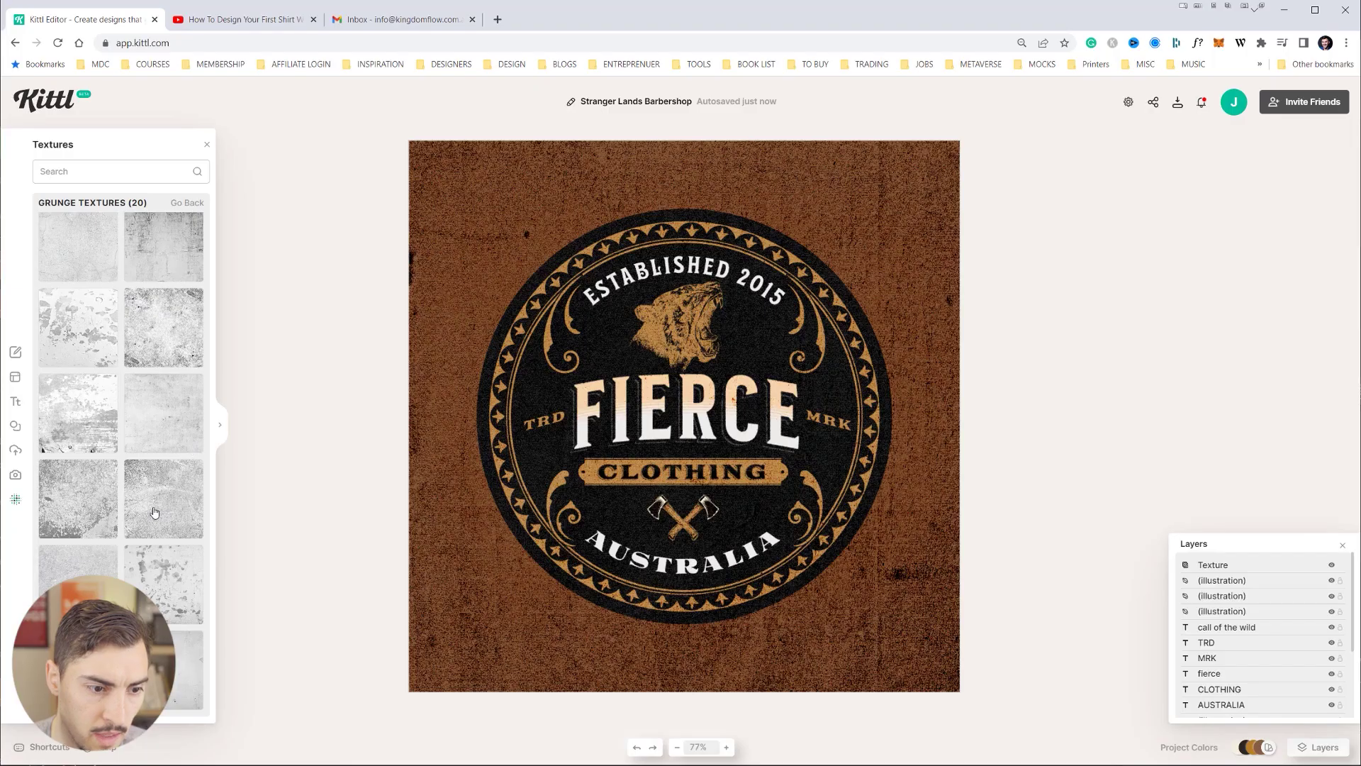
Apply a different texture from the Grunge Textures collection to the whole badge design
left_click_drag(365, 618, 1306, 150)
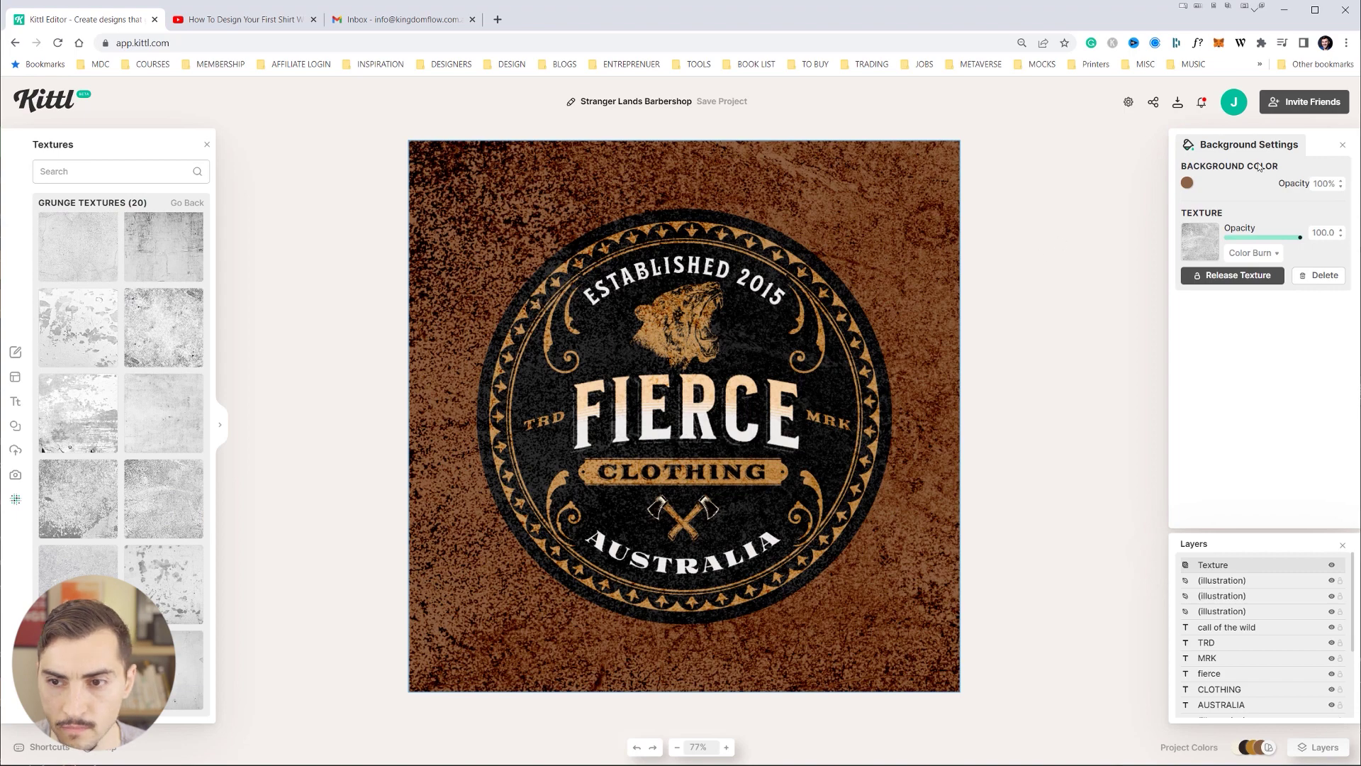
left_click_drag(905, 202, 1021, 200)
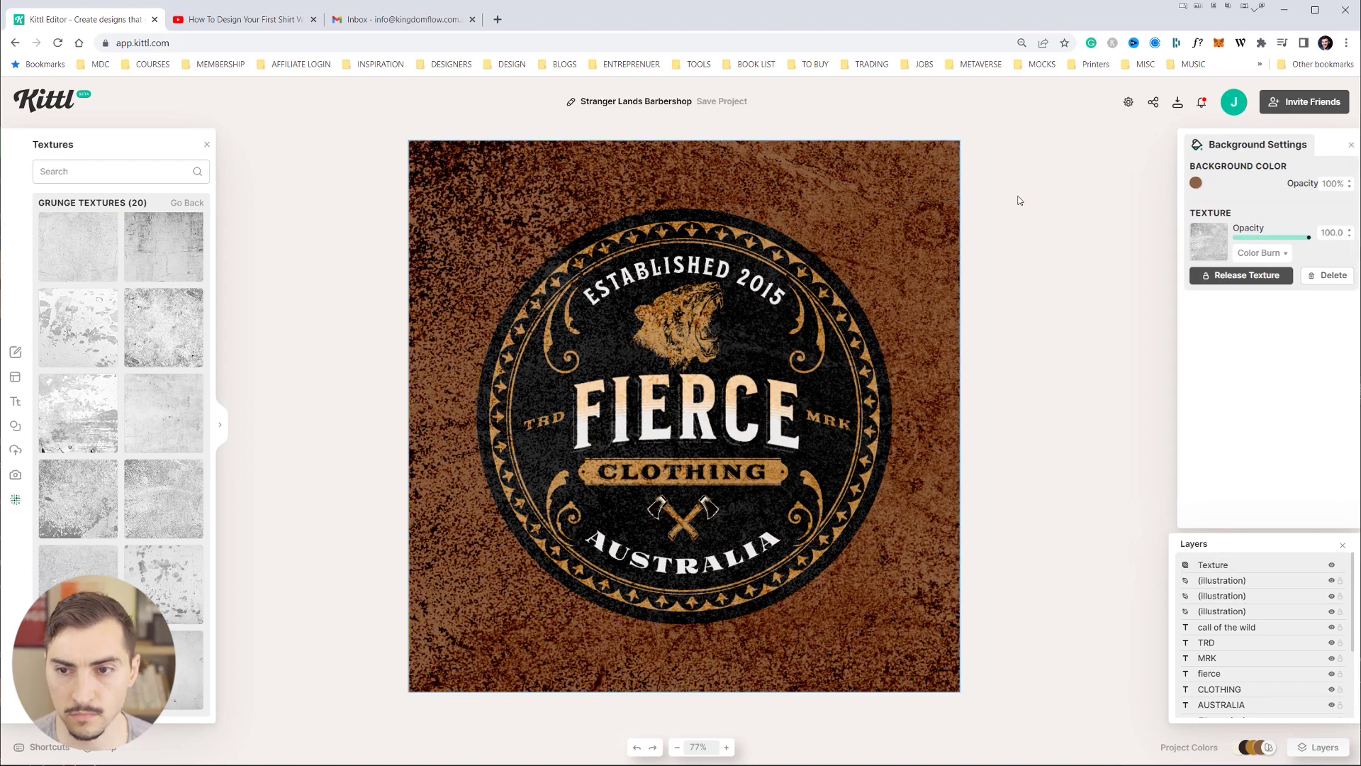
left_click(943, 183)
left_click(286, 141)
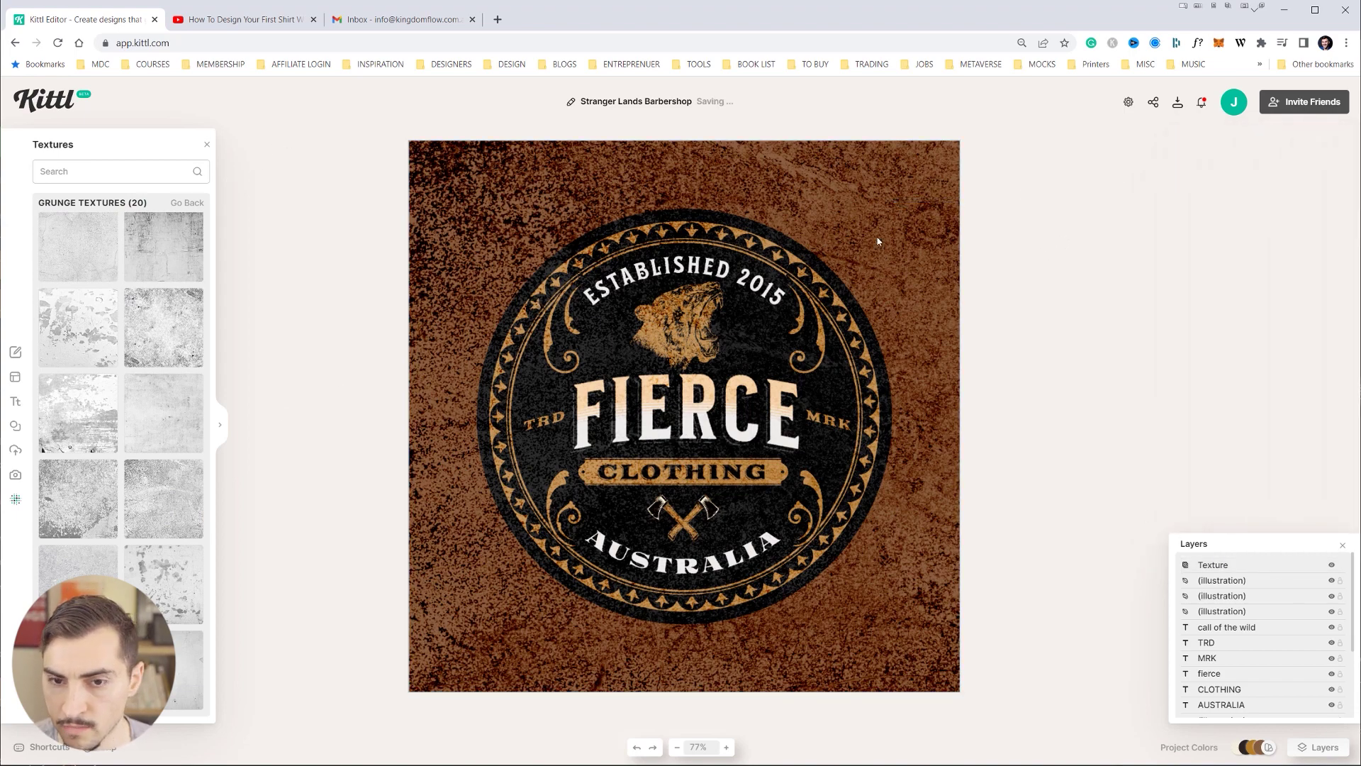
Try the texture at full opacity with the Multiply, Soft Light and Overlay blend modes, and restore Color Burn
left_click(1257, 570)
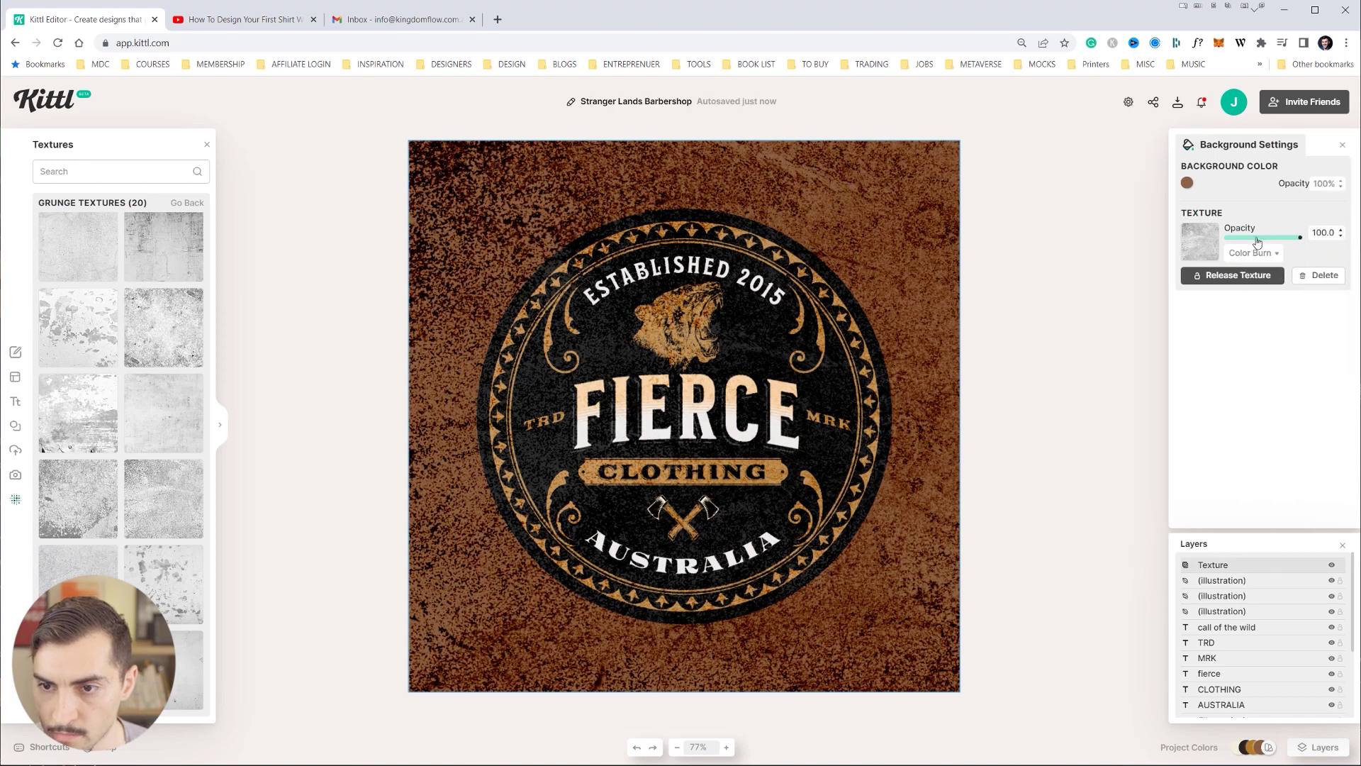
left_click_drag(1256, 238, 1320, 237)
left_click(1246, 253)
left_click(1245, 295)
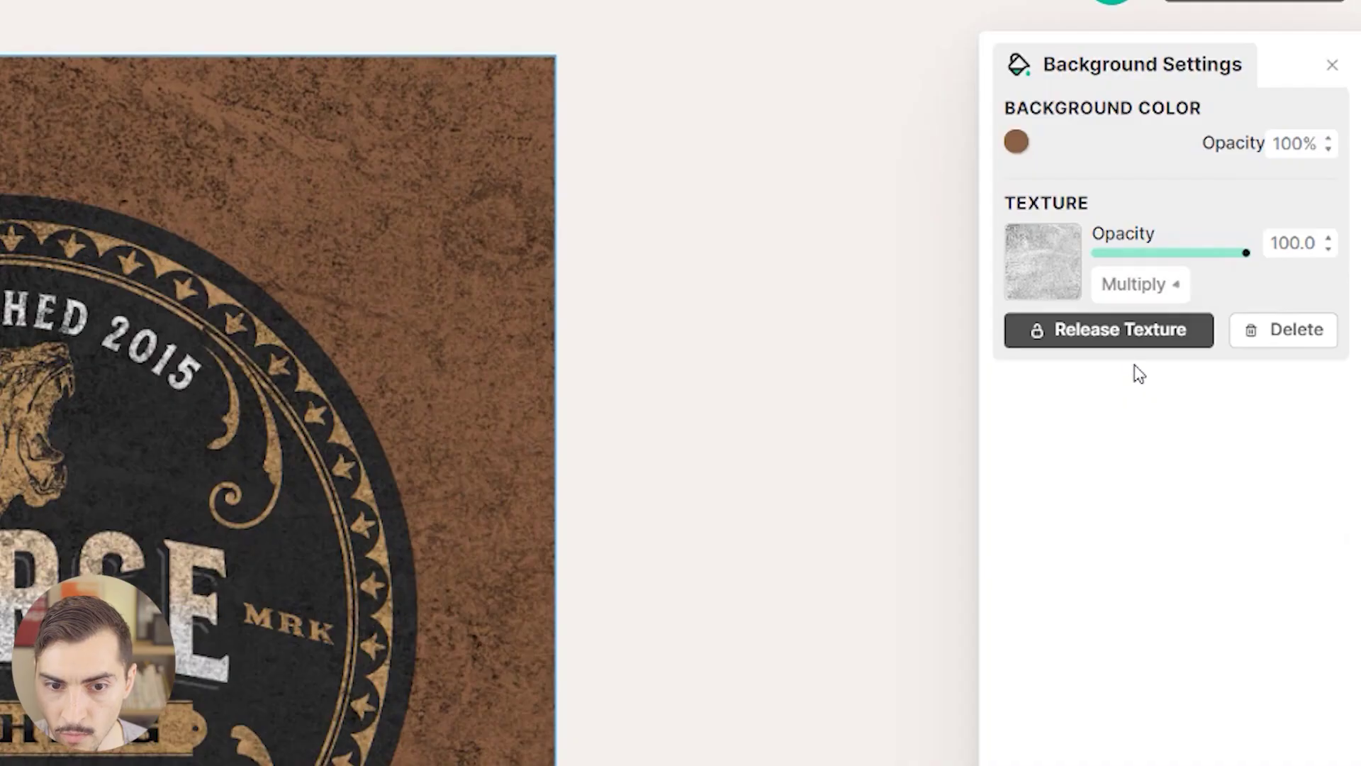
left_click(1130, 285)
left_click(1128, 442)
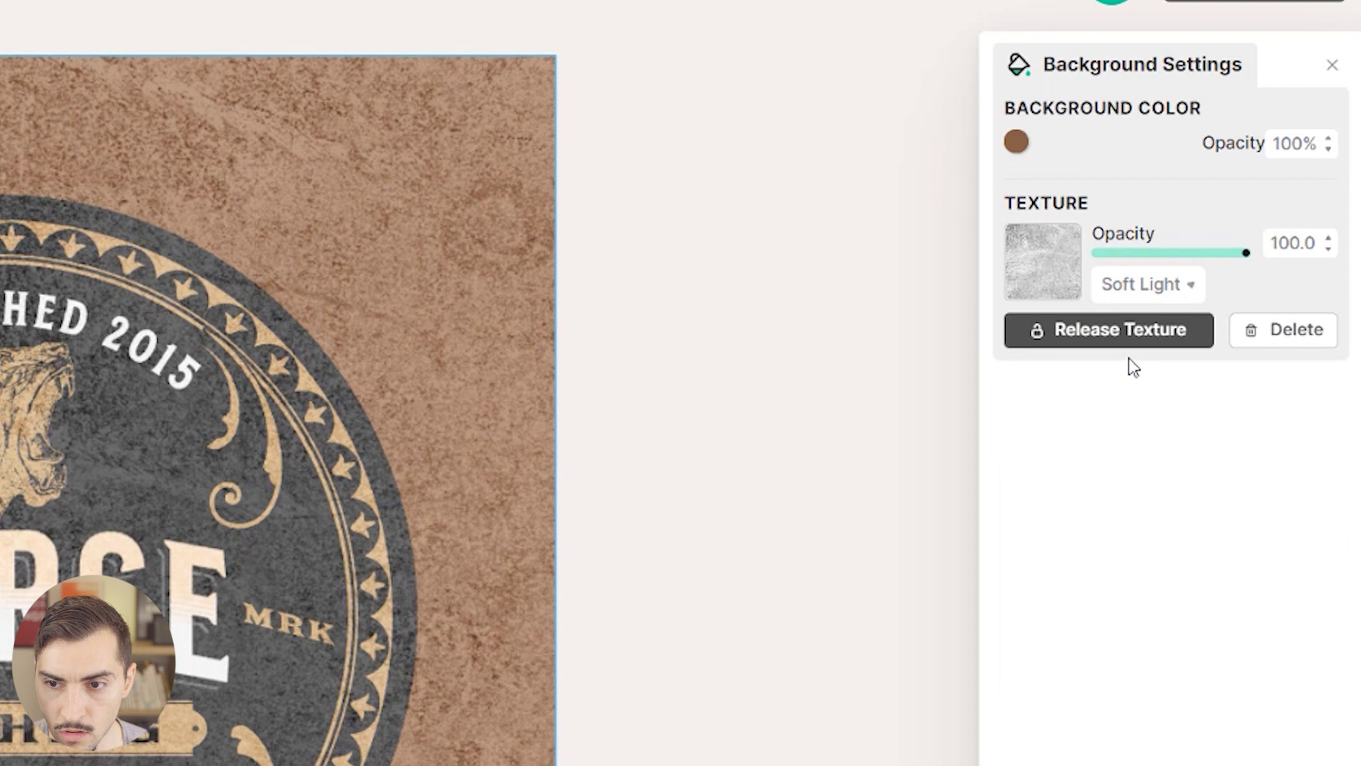
left_click(1146, 286)
left_click(1132, 394)
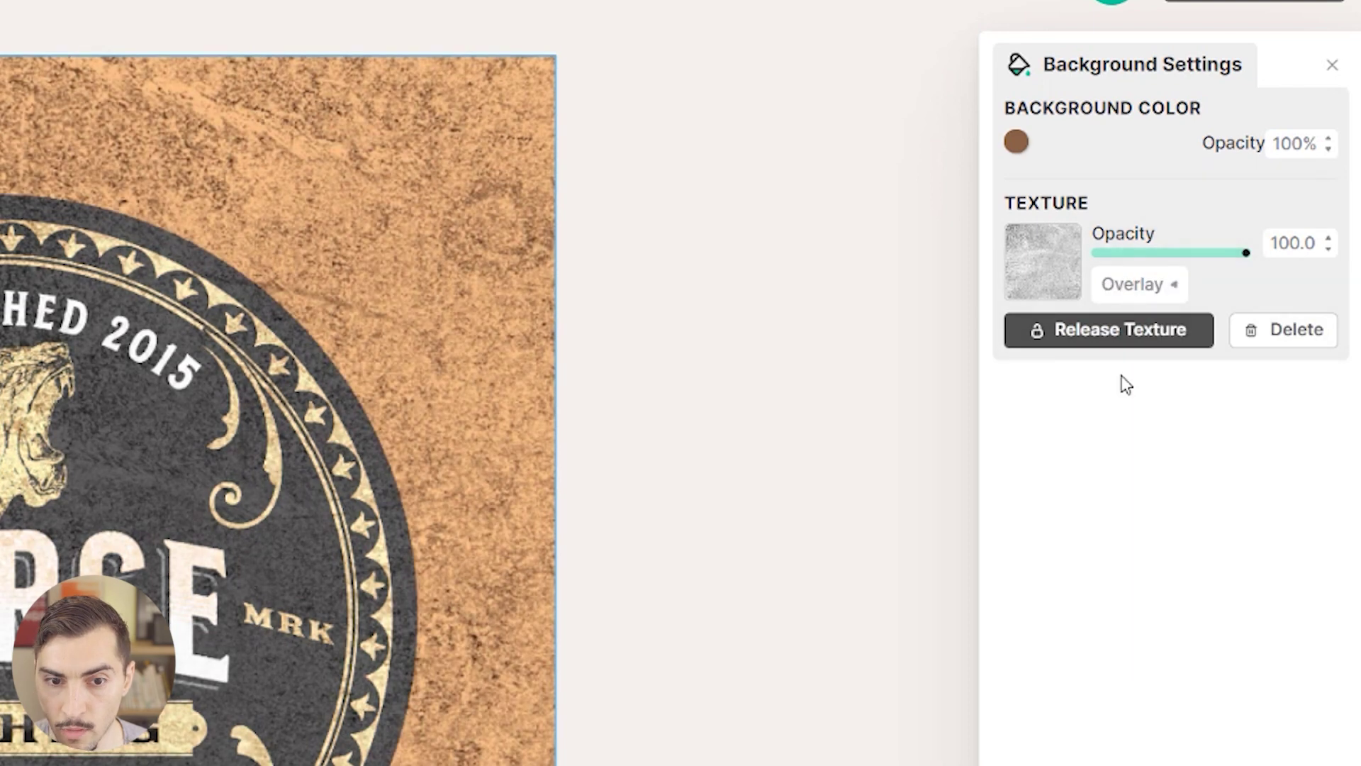
left_click(1137, 280)
left_click(1128, 396)
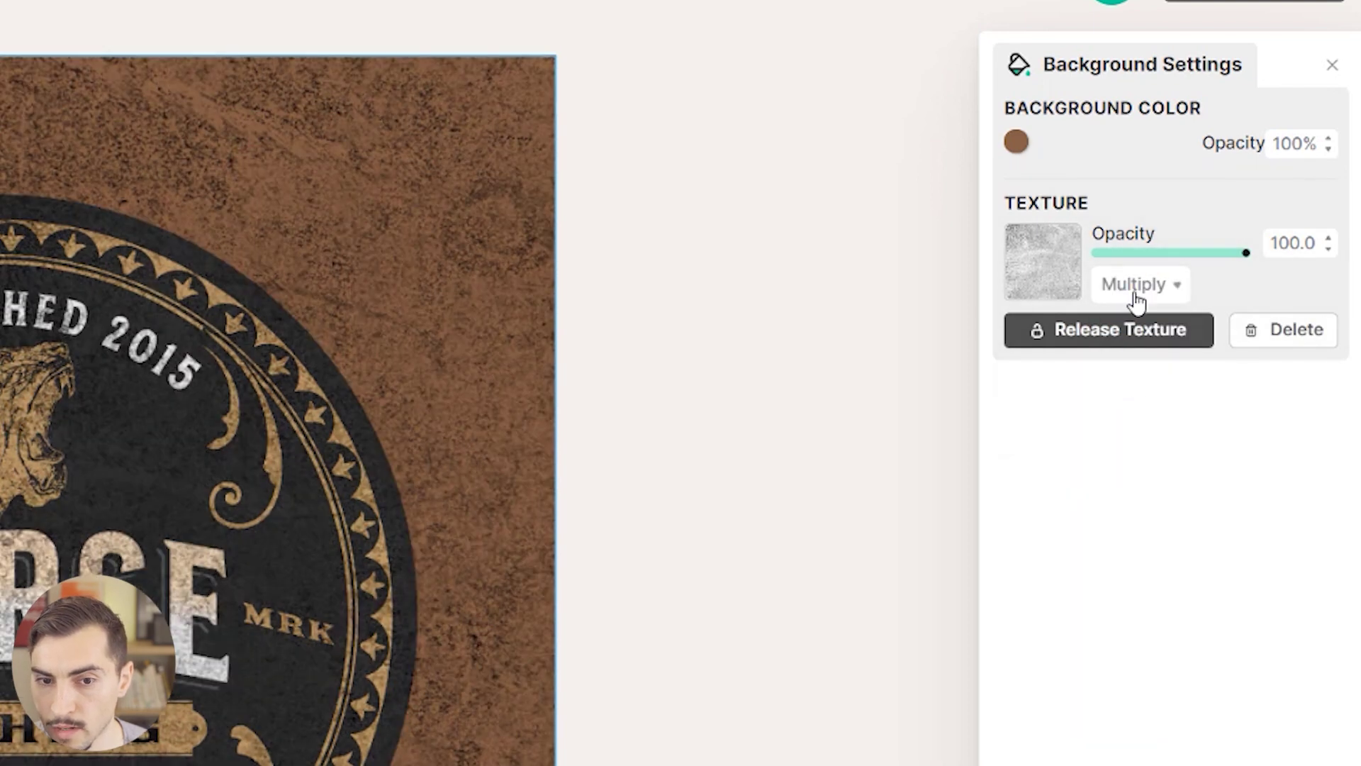
left_click(1132, 285)
left_click(1128, 370)
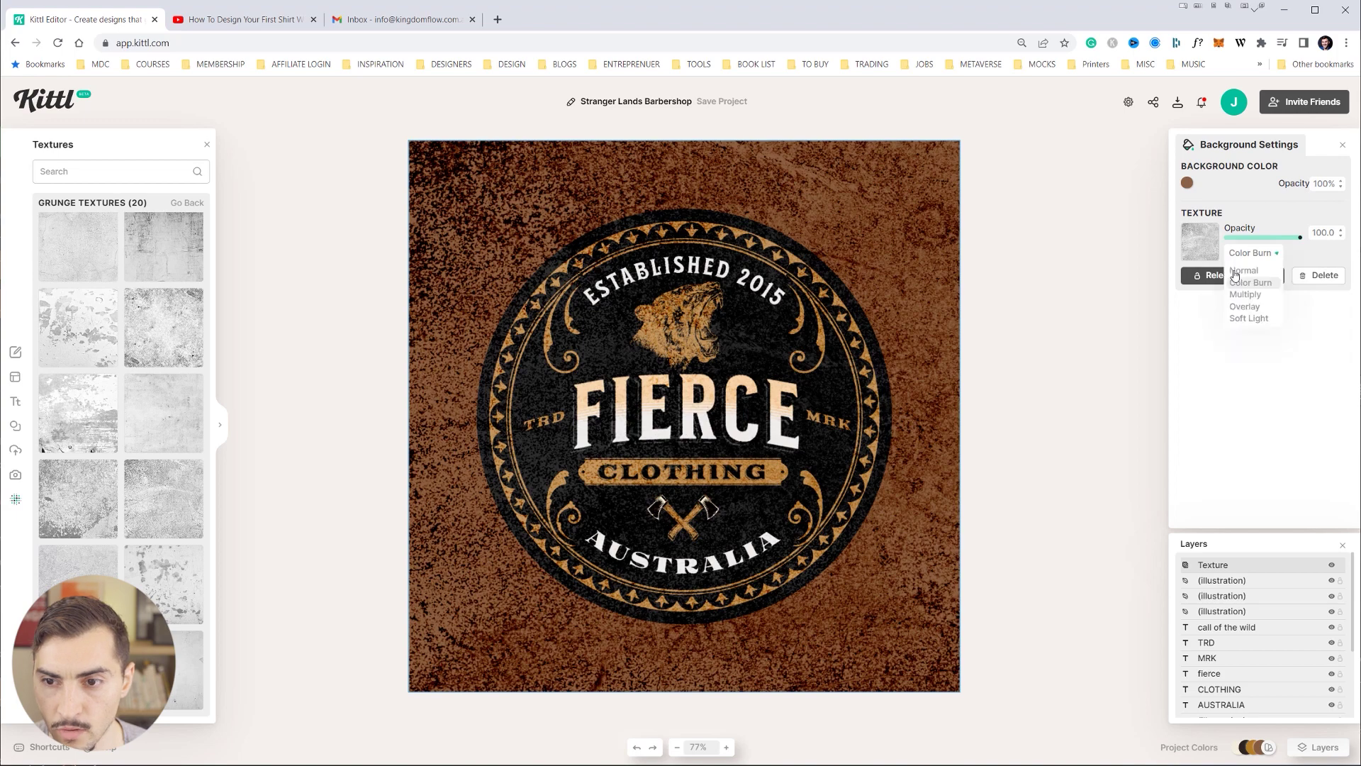
left_click(1239, 285)
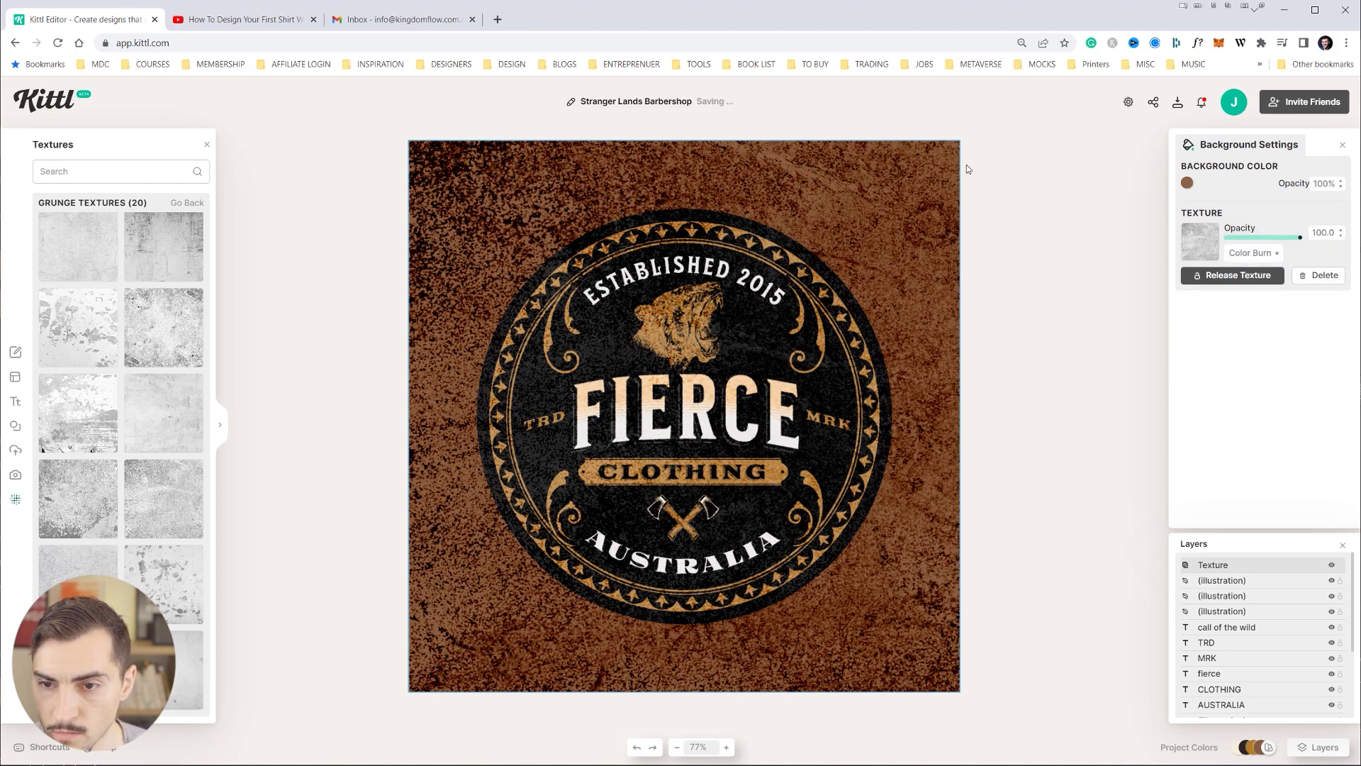
Set the background color to a deep orange, RGB 221, 89, 0
left_click(1187, 183)
left_click(1013, 196)
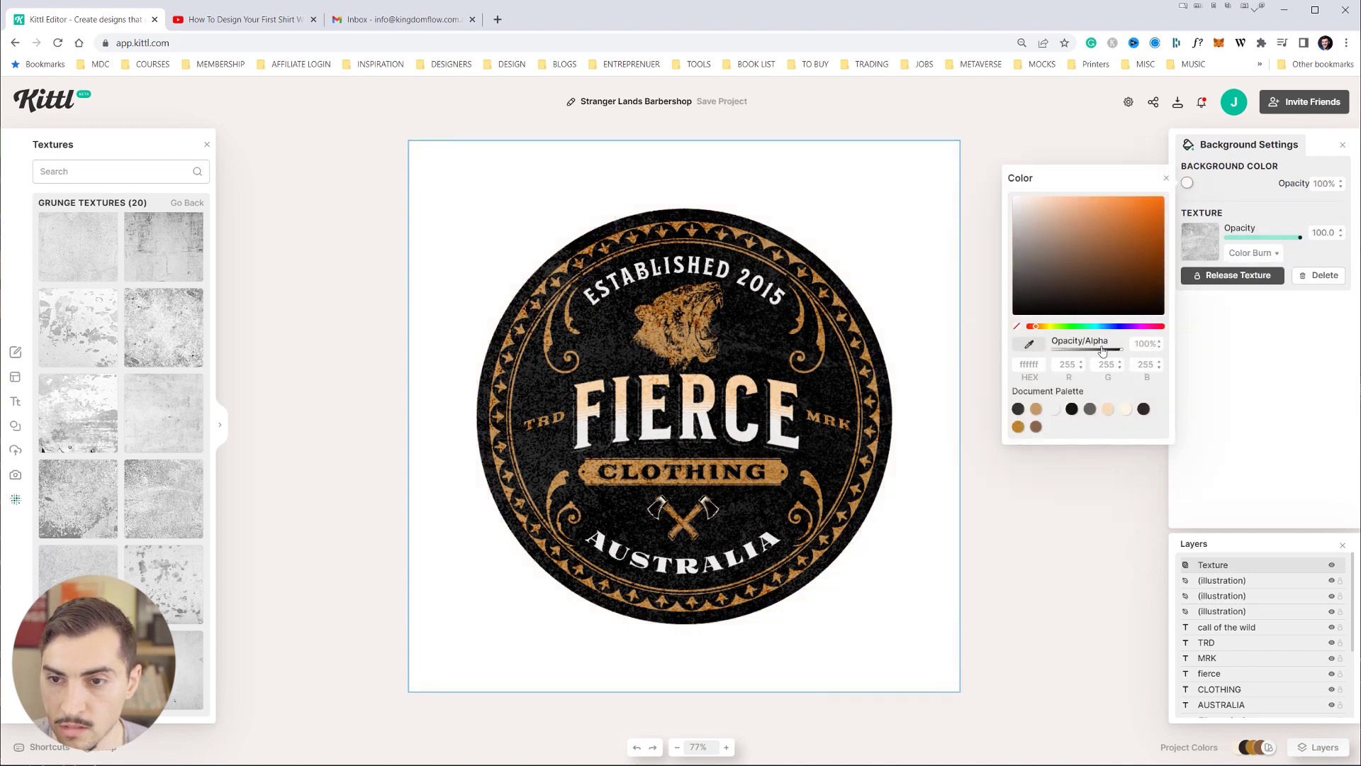
left_click(1097, 237)
Recolor the tan parts of the ornament group with the background's deep orange, keeping the group centered on the black circle
left_click(830, 301)
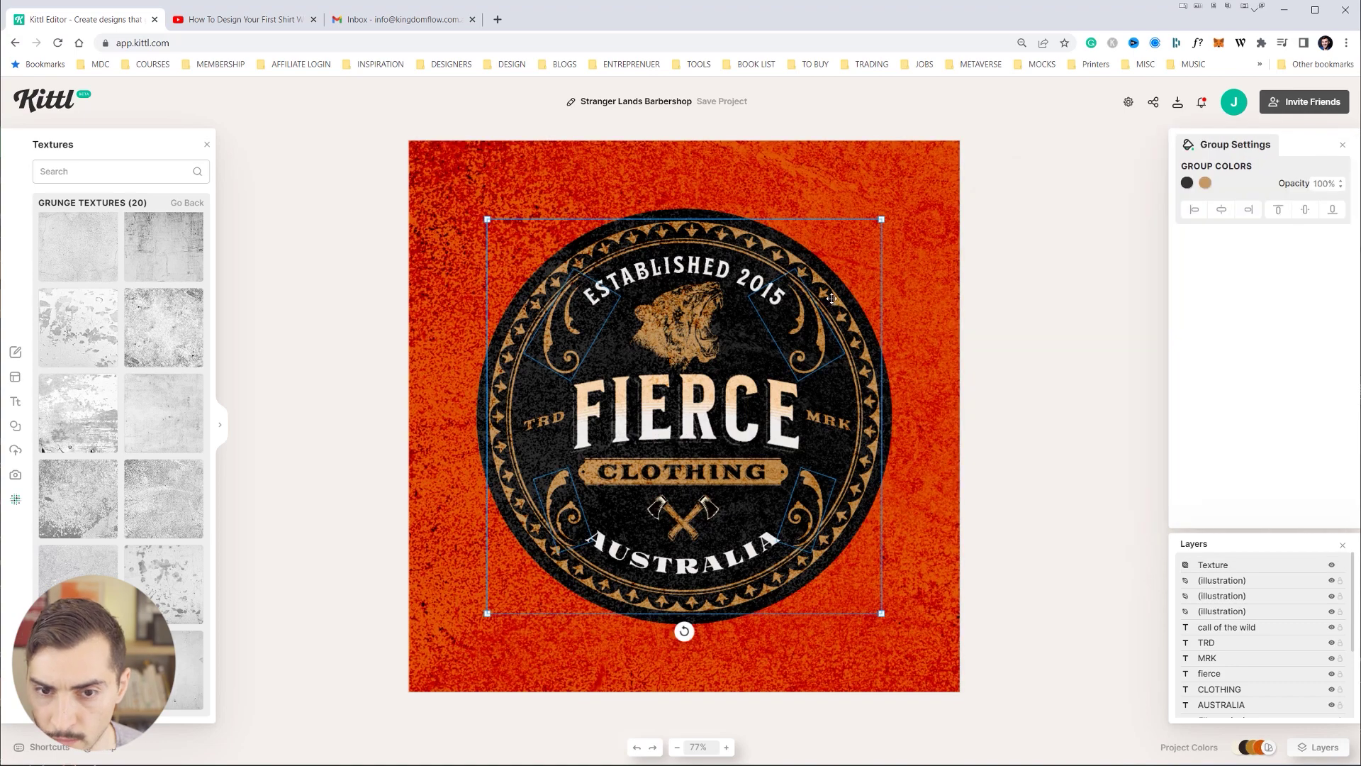
left_click_drag(830, 300, 879, 303)
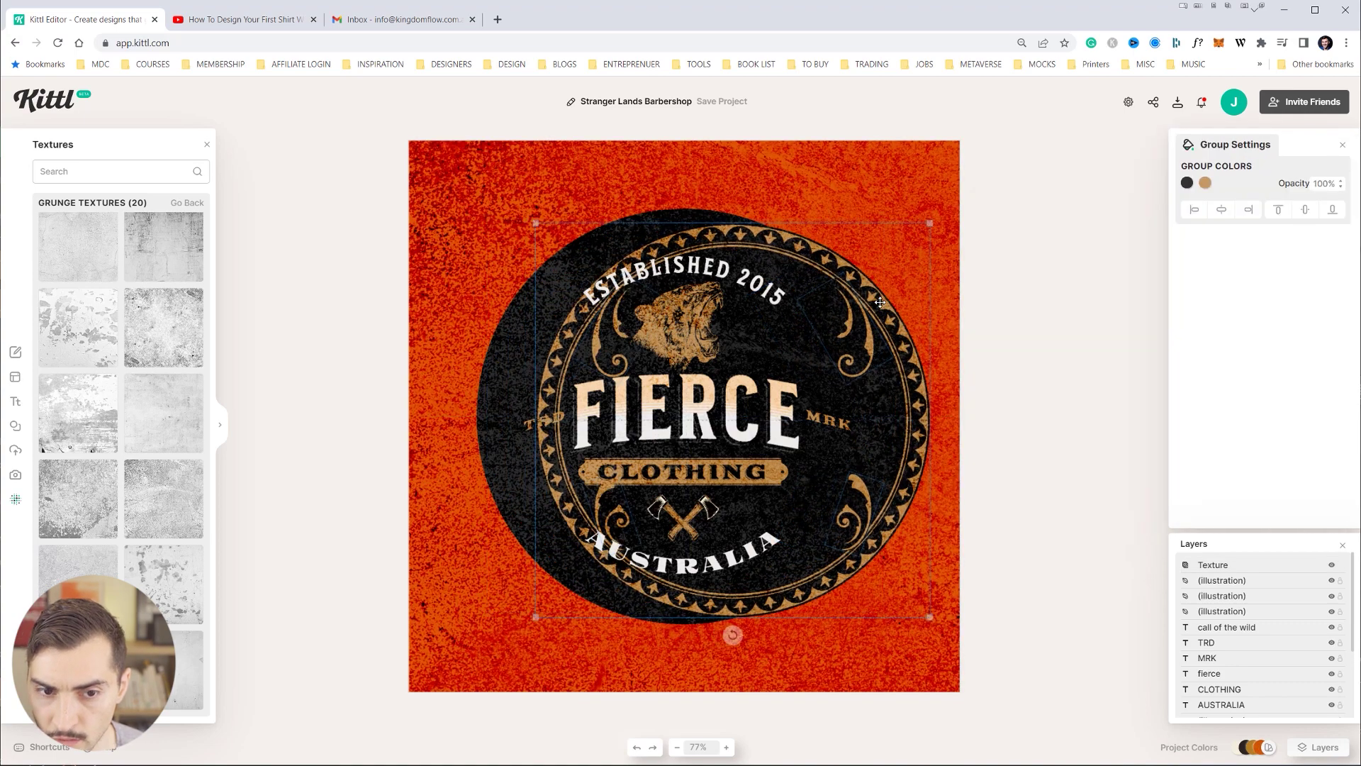
key("ctrl+z")
left_click(1206, 183)
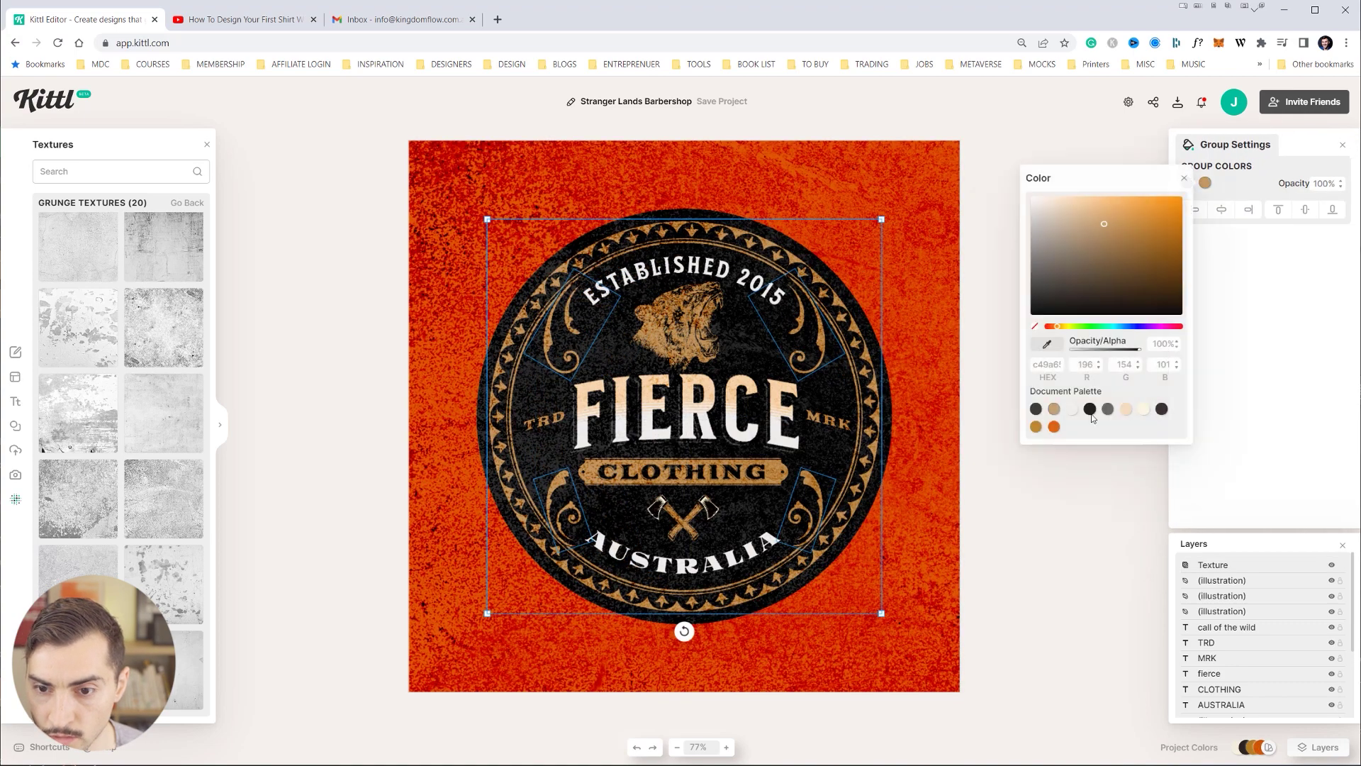
left_click(1055, 428)
Recolor the tan of the bear head, CLOTHING banner, TRD and MRK texts and axe handles to the same deep orange
left_click(783, 401)
left_click(699, 319)
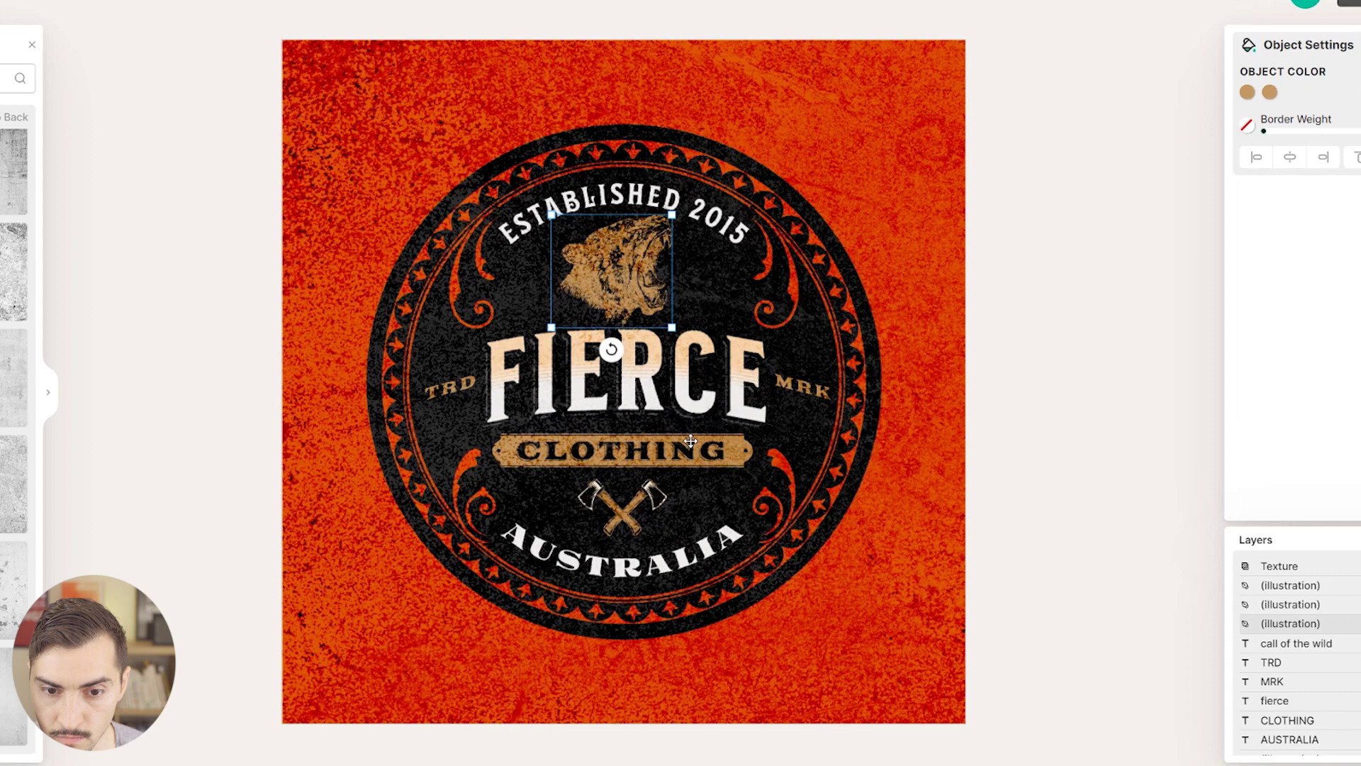
left_click(773, 470, "shift")
left_click(829, 420, "shift")
left_click(624, 516, "shift")
left_click(452, 387, "shift")
left_click(1291, 92)
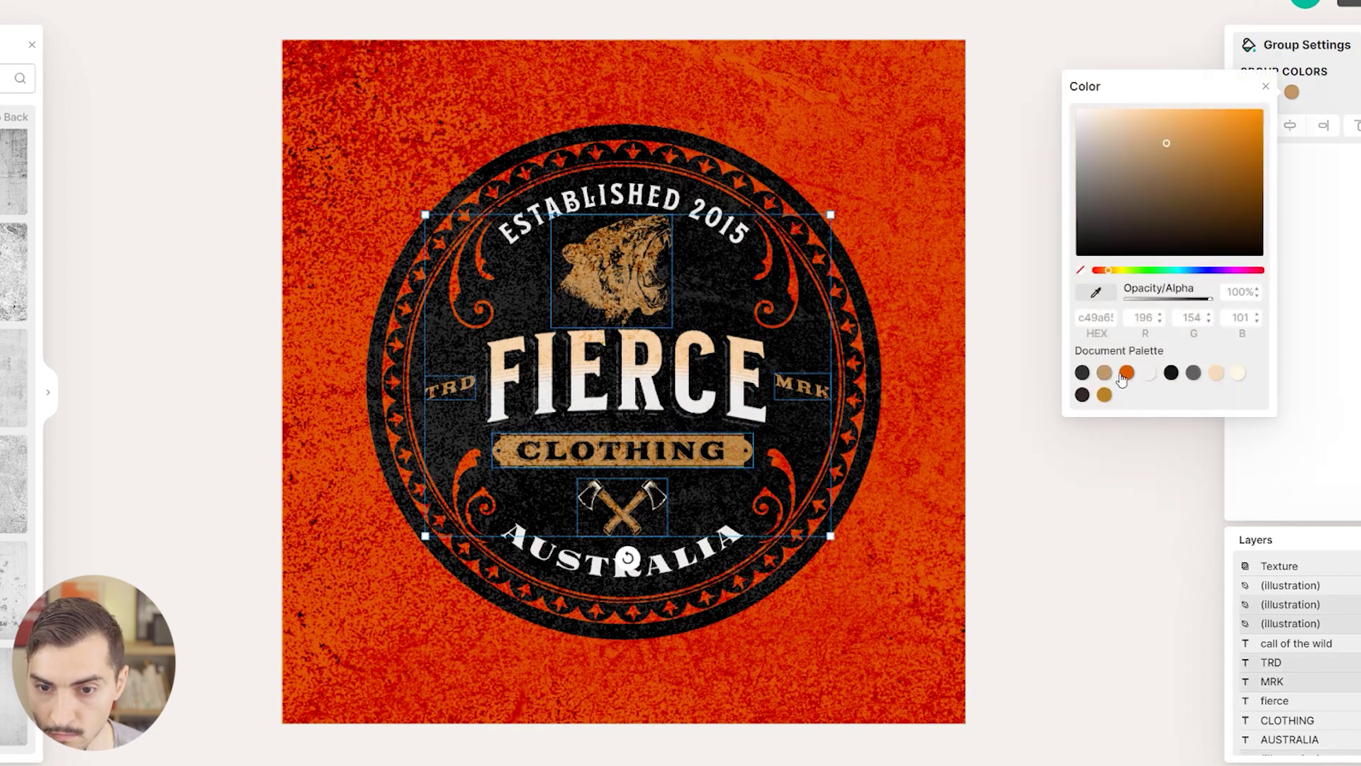
left_click(1126, 371)
Set the FIERCE text's shadow color to the palette's deep orange
left_click(751, 354)
left_click(1269, 93)
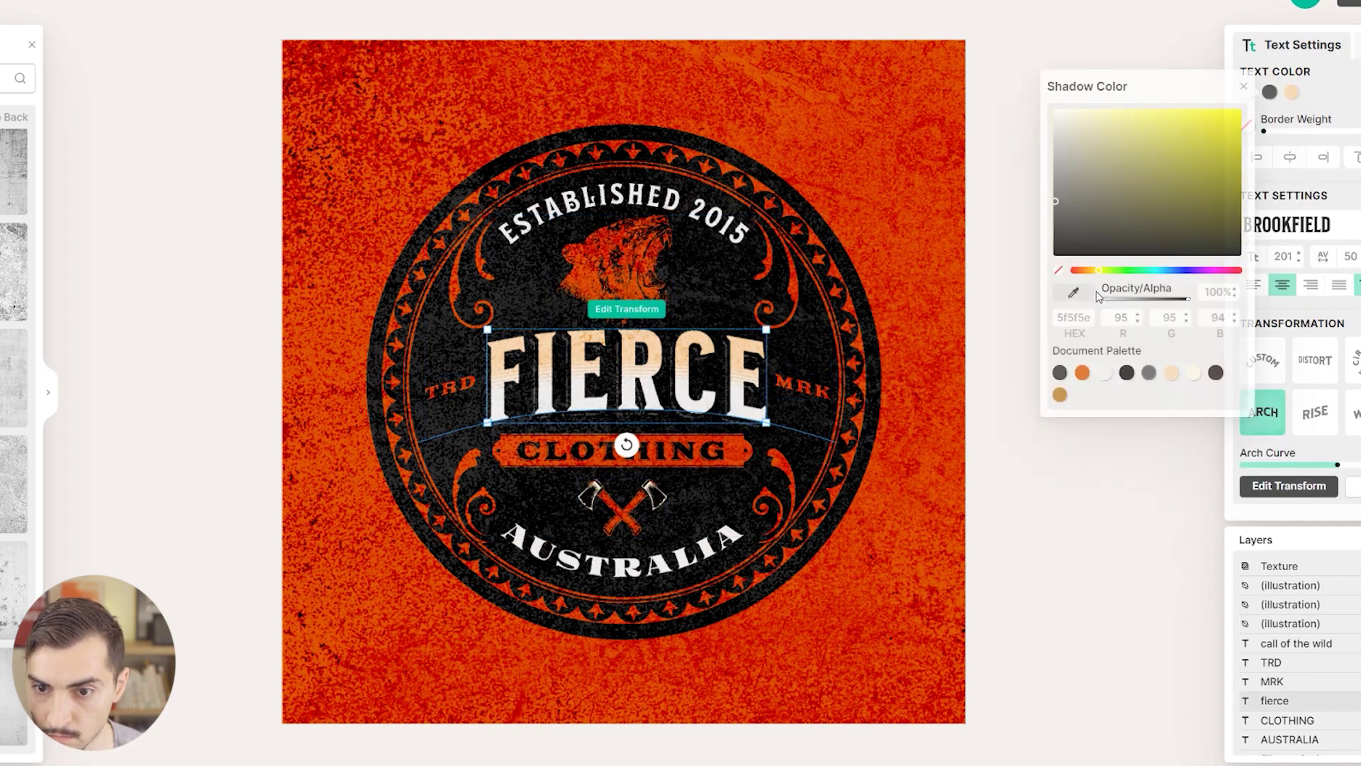
left_click(1083, 374)
Try the palette's deep orange as the FIERCE text's decoration color, and set it to a brighter orange
left_click(1292, 93)
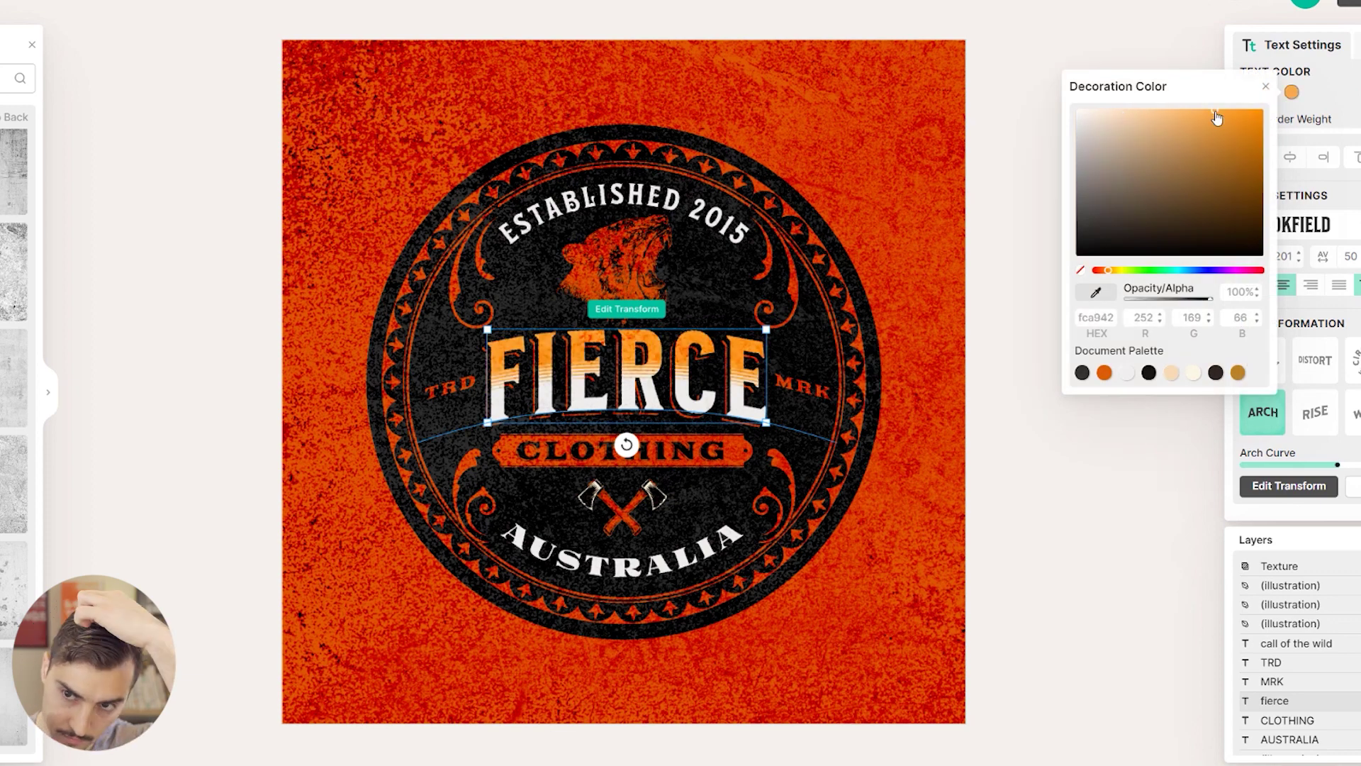
left_click(1235, 110)
left_click(1104, 373)
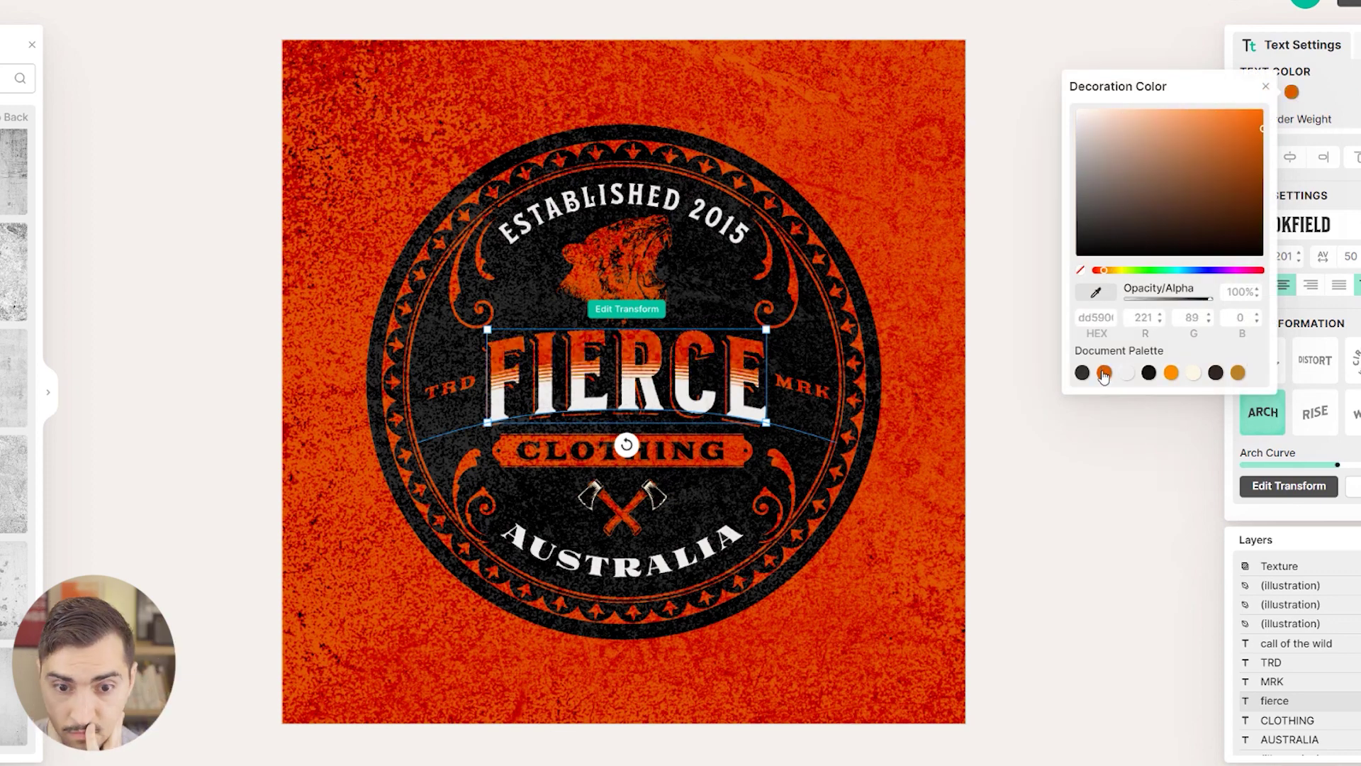
left_click(1241, 111)
left_click_drag(1235, 109, 1202, 109)
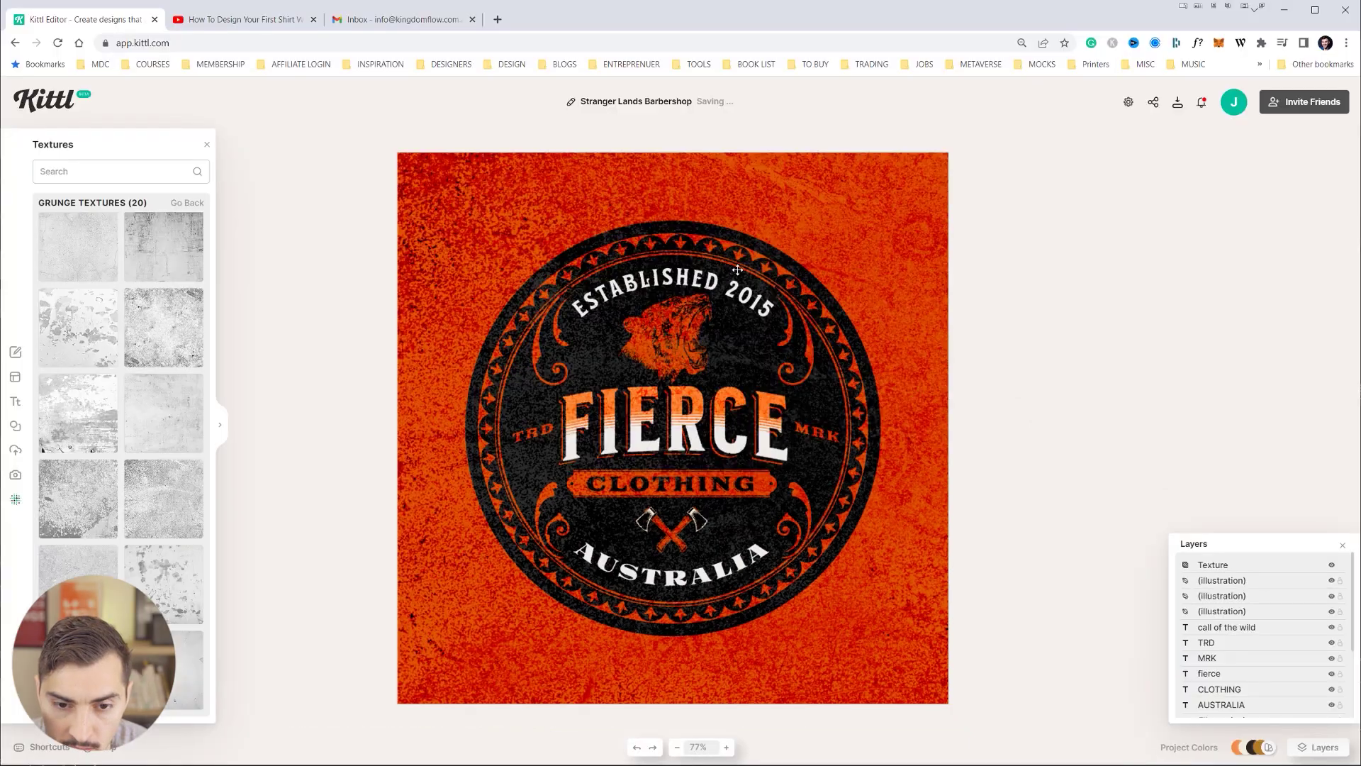
Download the badge as an 800 px PNG named Stranger Lands Barbershop to Downloads, and view the exported image in a maximized window
scroll(994, 274, "down", 10)
scroll(708, 428, "up", 10)
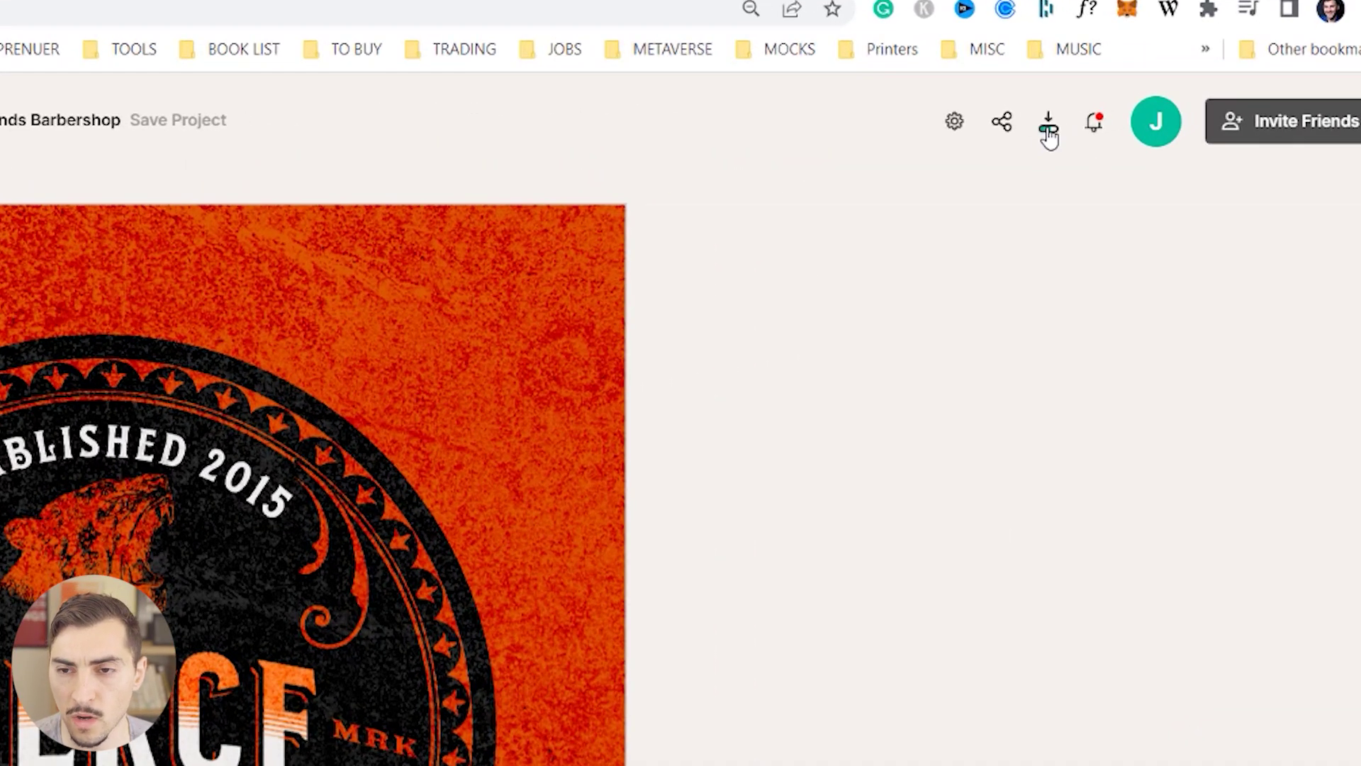
left_click(1048, 135)
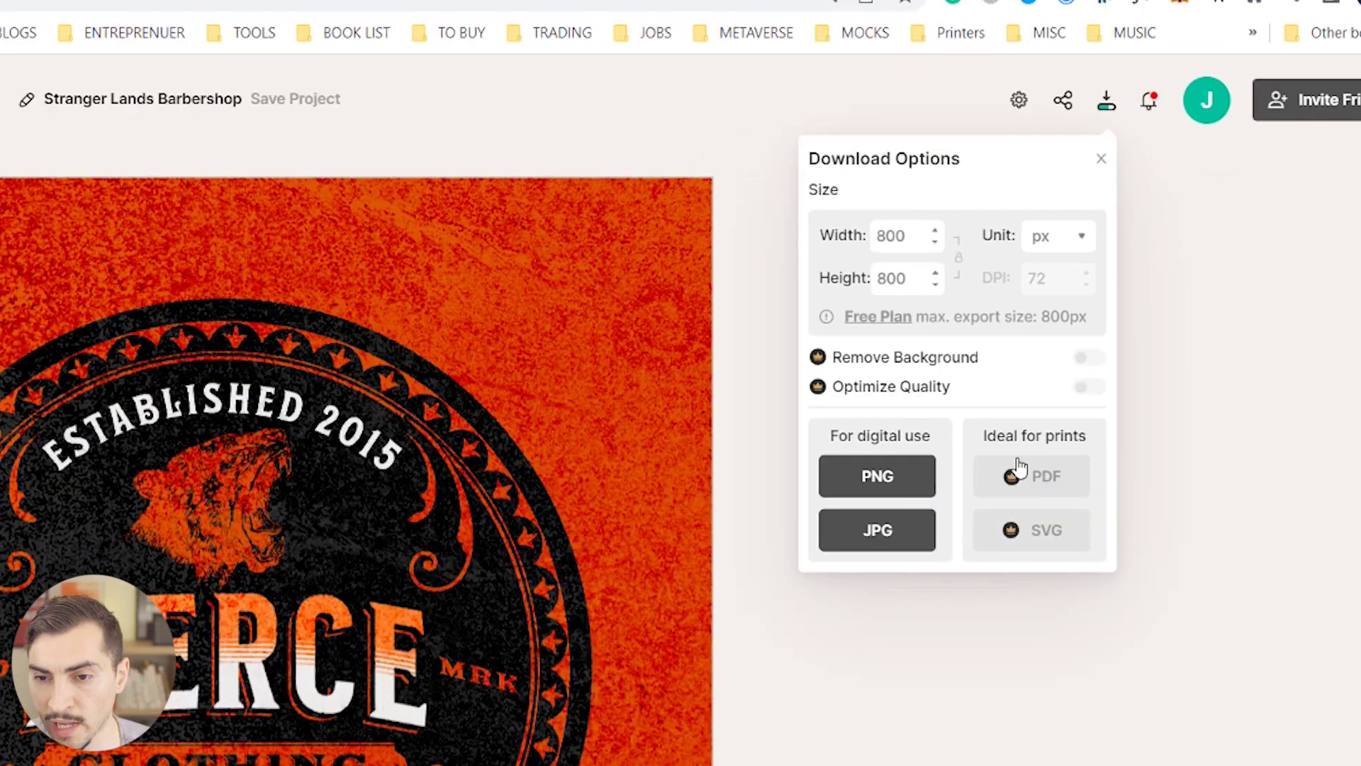
left_click(886, 479)
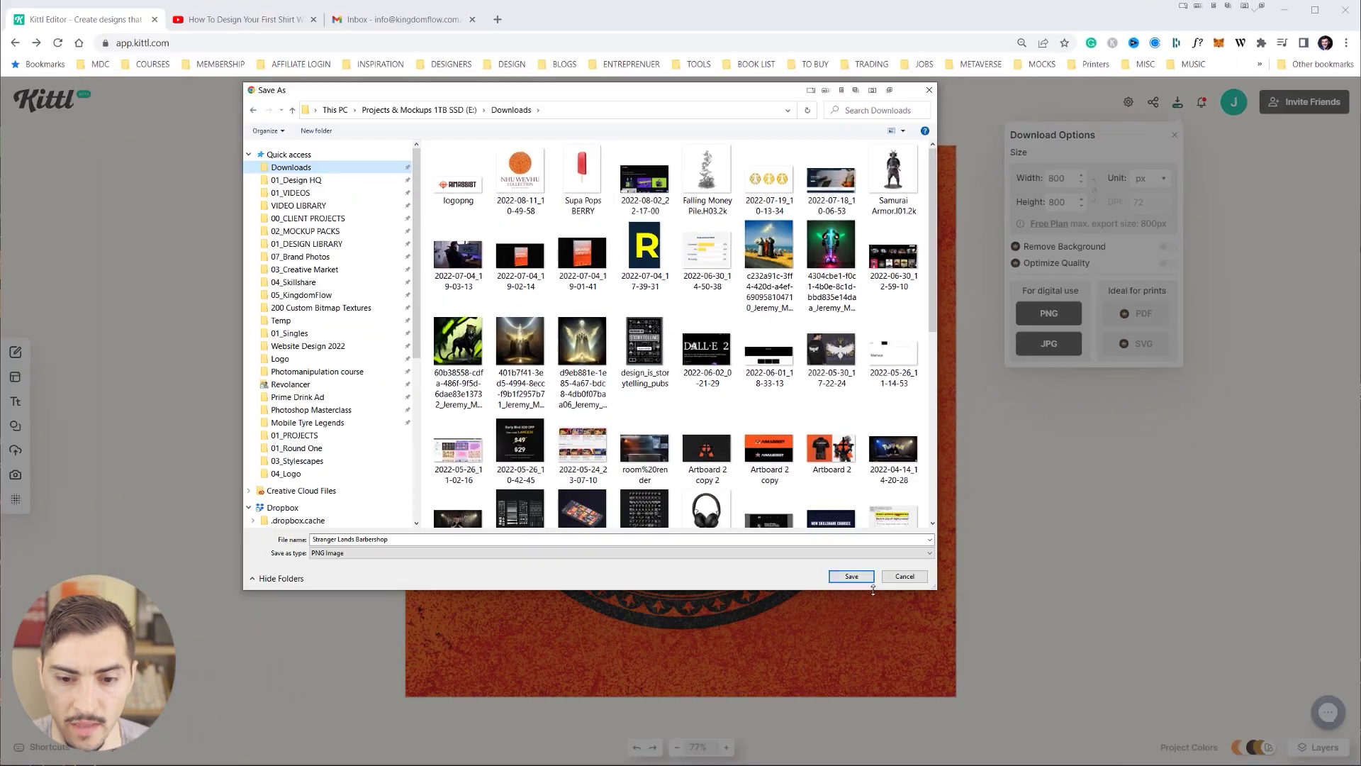
left_click(864, 580)
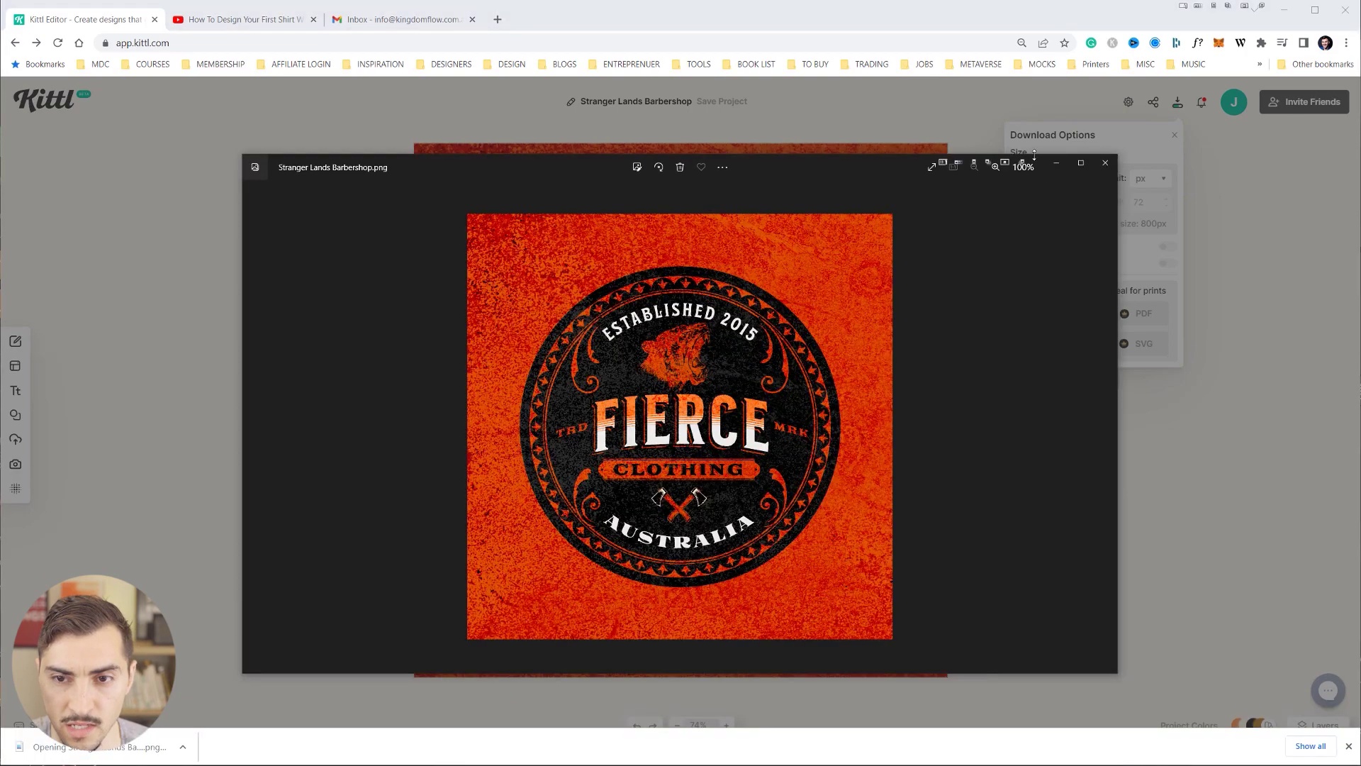
left_click(1082, 164)
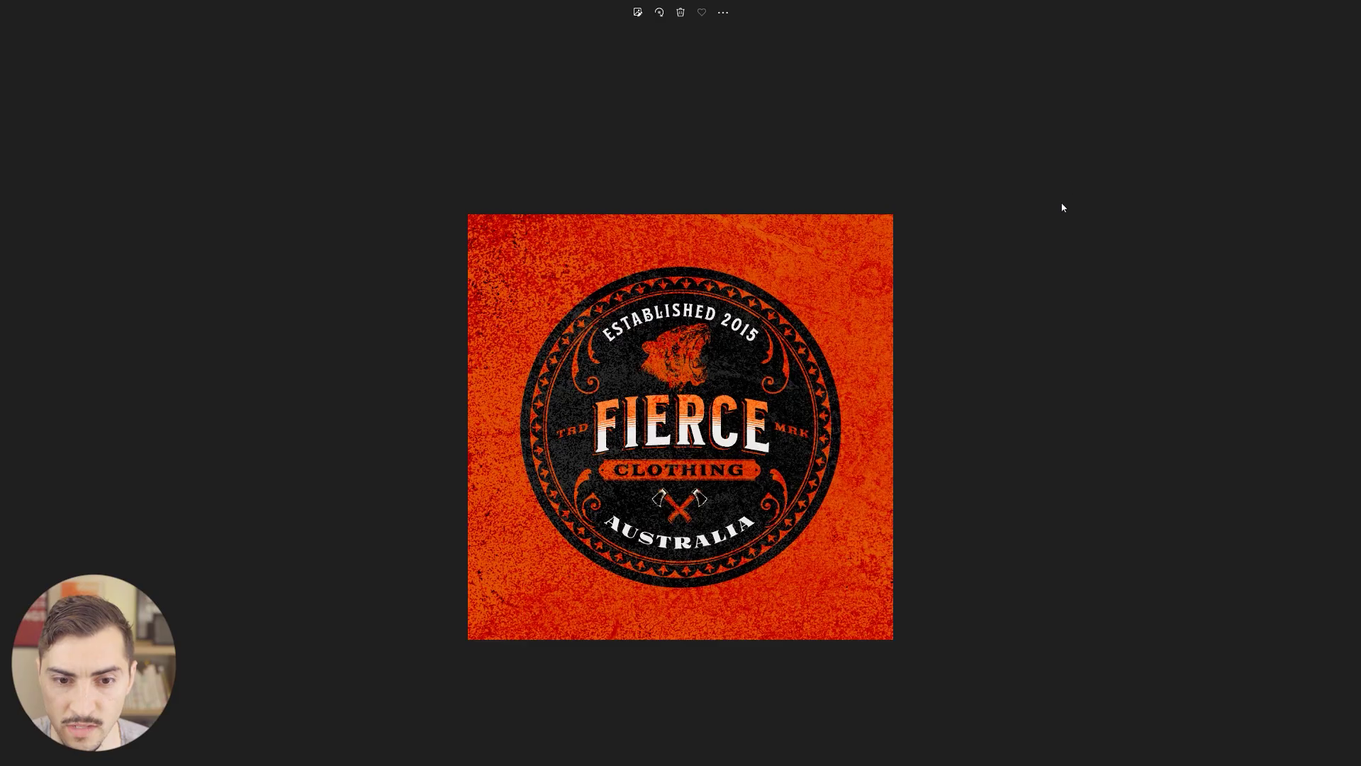